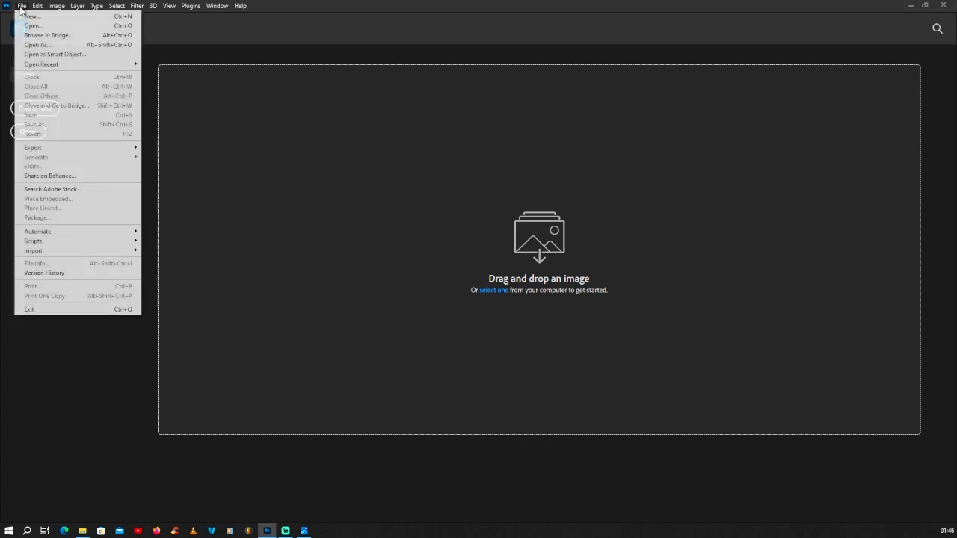
Create a new landscape A4 print document, 297 × 210 mm at 300 pixels/inch.
{"action": "left_click", "coordinate": [50, 20]}
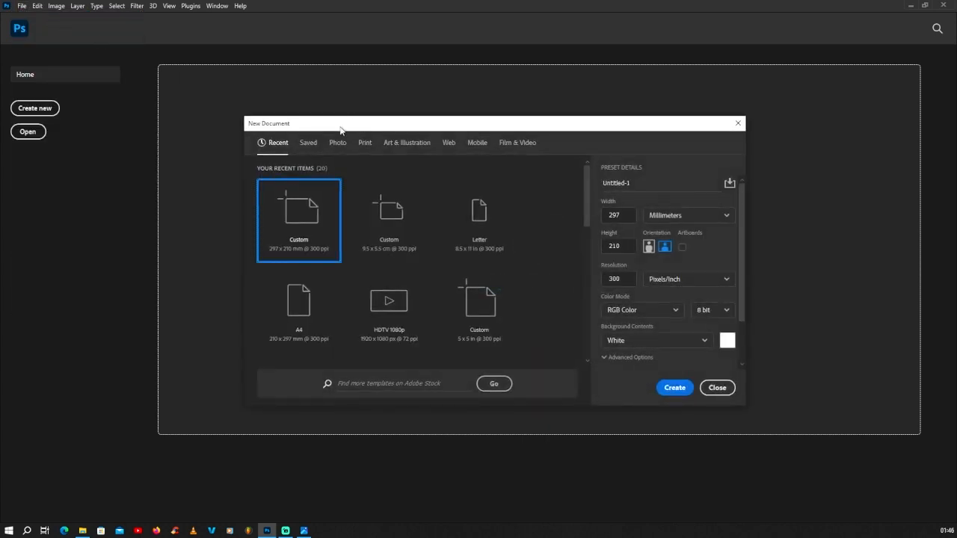
{"action": "left_click", "coordinate": [366, 143]}
{"action": "left_click", "coordinate": [306, 306]}
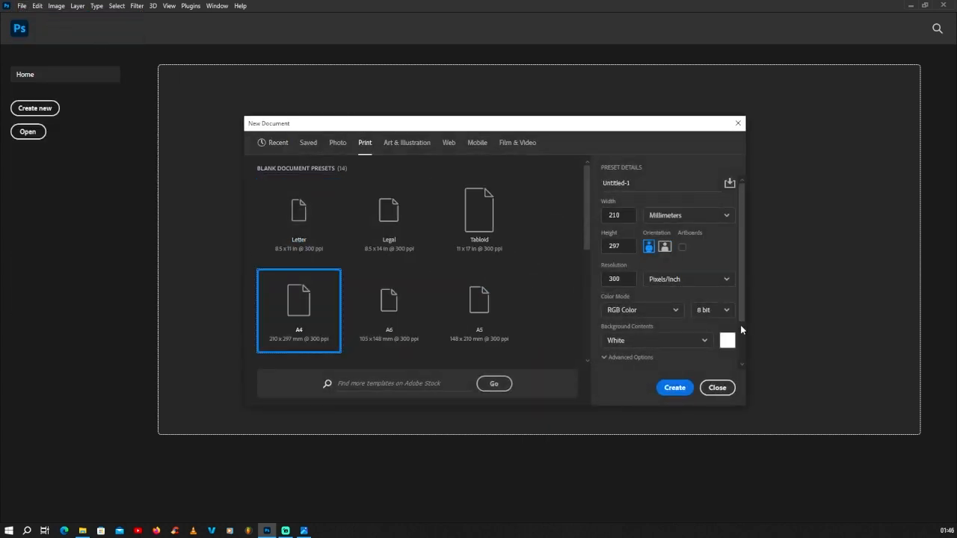
{"action": "left_click", "coordinate": [664, 247]}
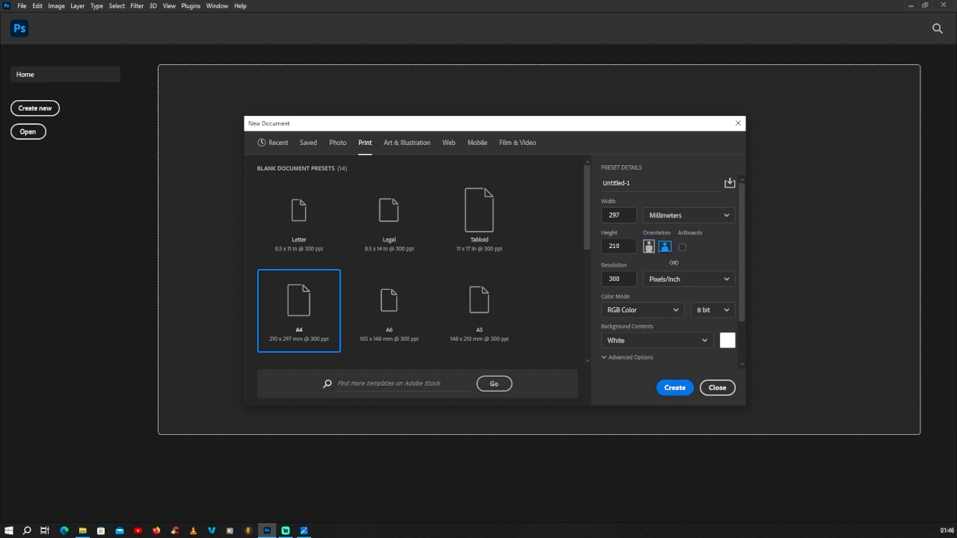
{"action": "left_click", "coordinate": [670, 388]}
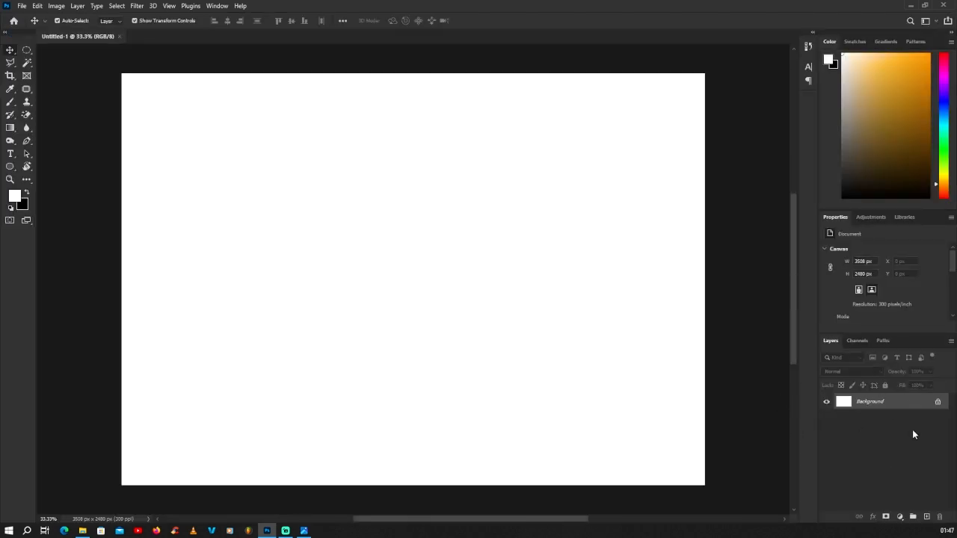
On a new layer, draw the body outline's upper edge with the Pen tool, rising in an S-curve and arching over to the right-hand tip.
{"action": "left_click", "coordinate": [927, 517]}
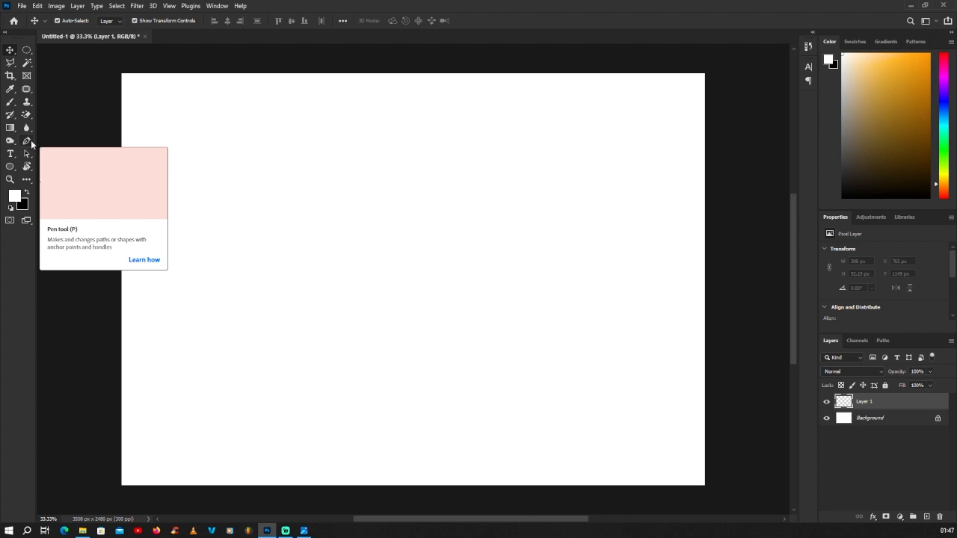
{"action": "left_click", "coordinate": [26, 141]}
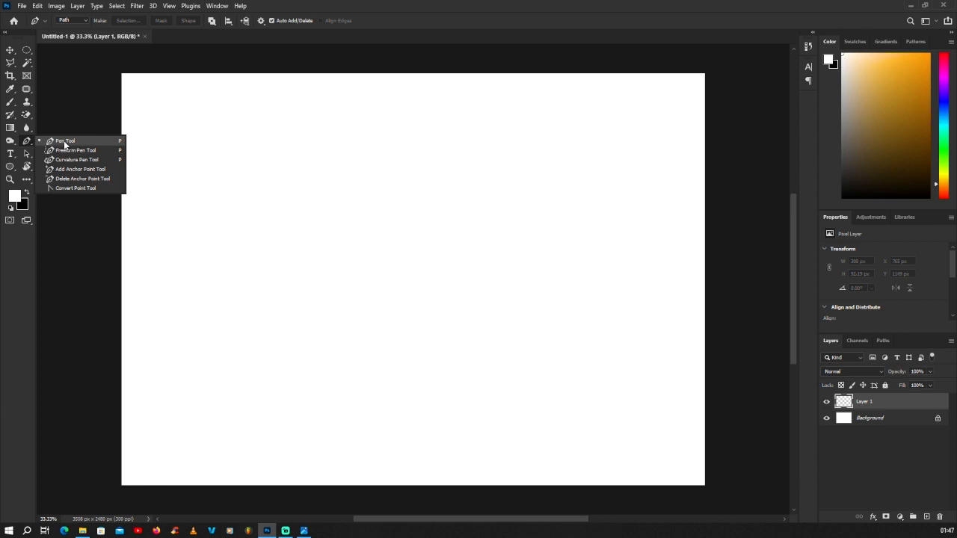
{"action": "left_click", "coordinate": [64, 143]}
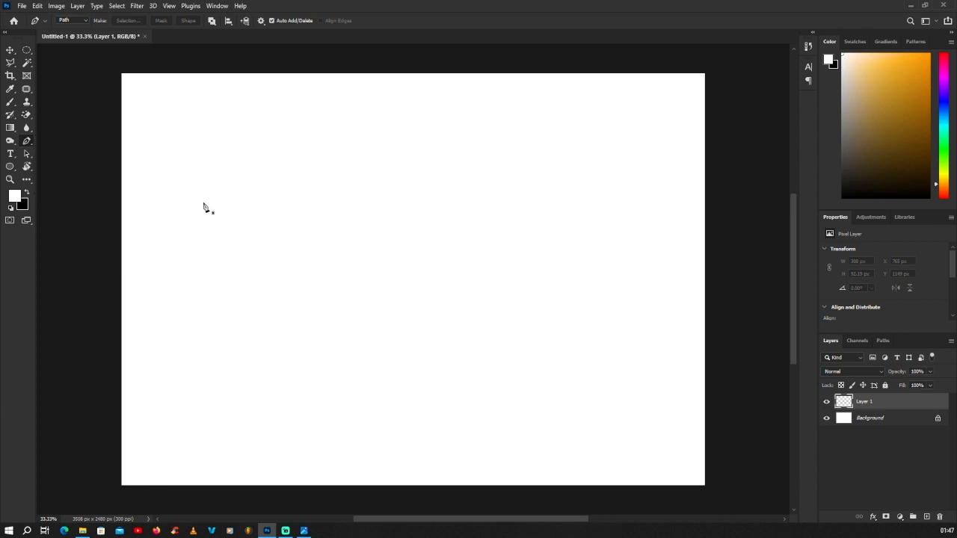
{"action": "left_click", "coordinate": [292, 281]}
{"action": "left_click_drag", "start_coordinate": [312, 255], "coordinate": [314, 236]}
{"action": "scroll", "coordinate": [312, 256], "scroll_direction": "up", "scroll_amount": 3}
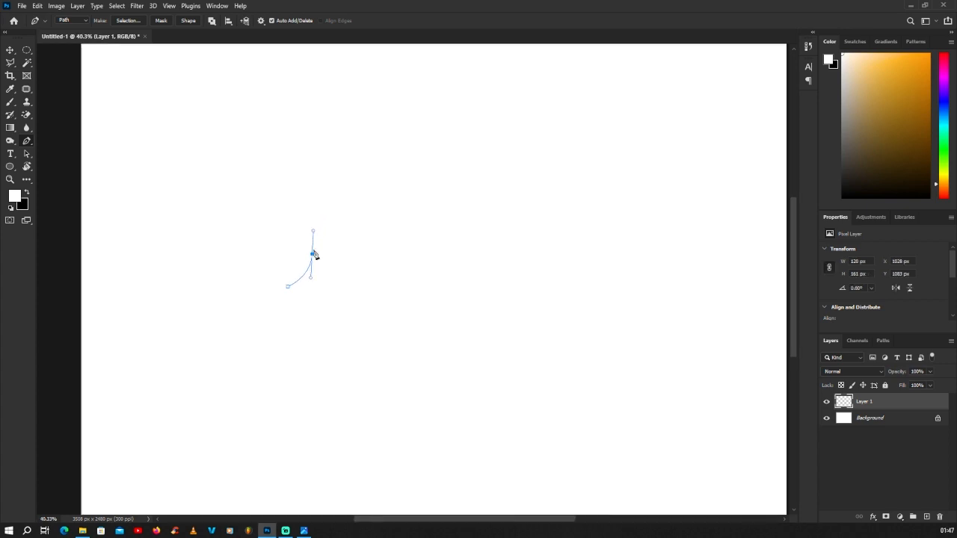
{"action": "scroll", "coordinate": [323, 233], "scroll_direction": "down", "scroll_amount": 2}
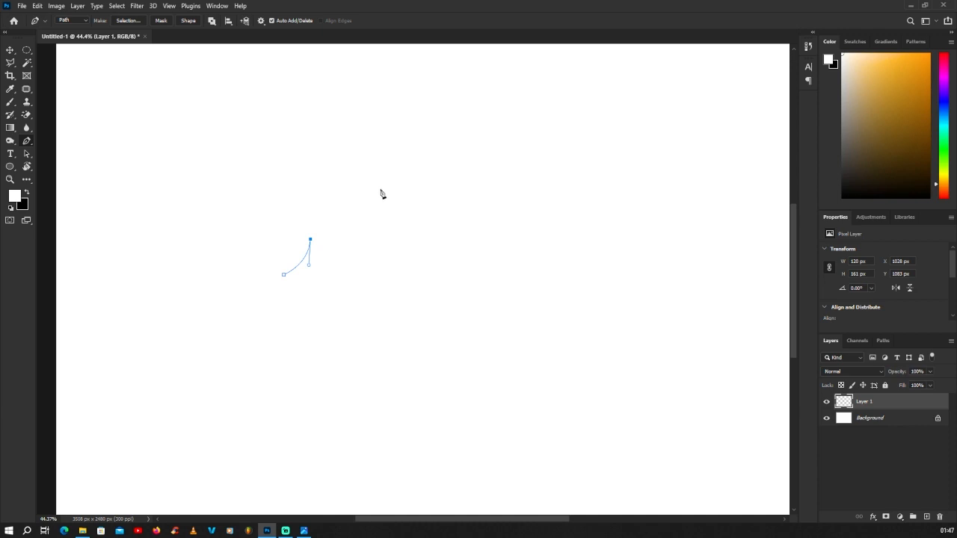
{"action": "left_click_drag", "start_coordinate": [378, 189], "coordinate": [438, 197]}
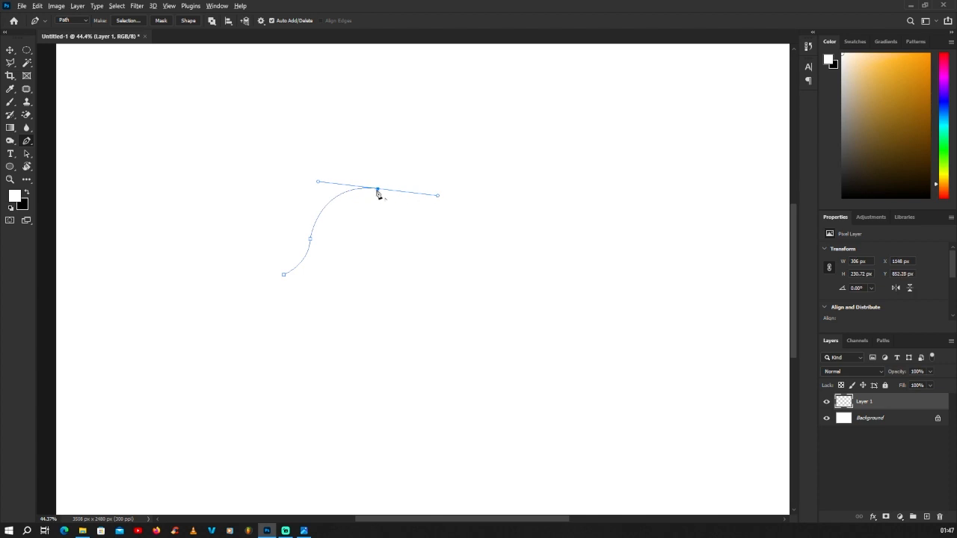
{"action": "left_click", "coordinate": [378, 189], "text": "alt"}
{"action": "scroll", "coordinate": [332, 192], "scroll_direction": "down", "scroll_amount": 1}
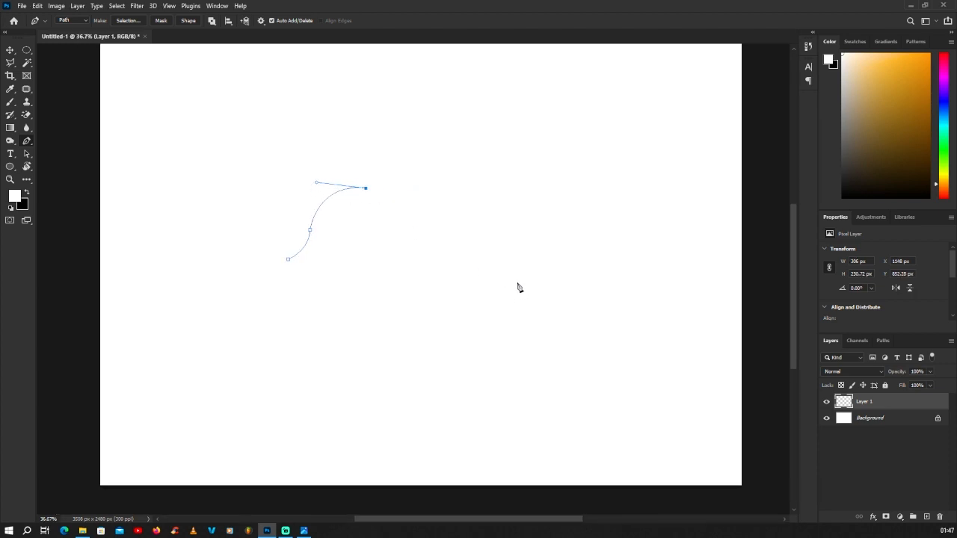
{"action": "left_click_drag", "start_coordinate": [519, 286], "coordinate": [546, 382]}
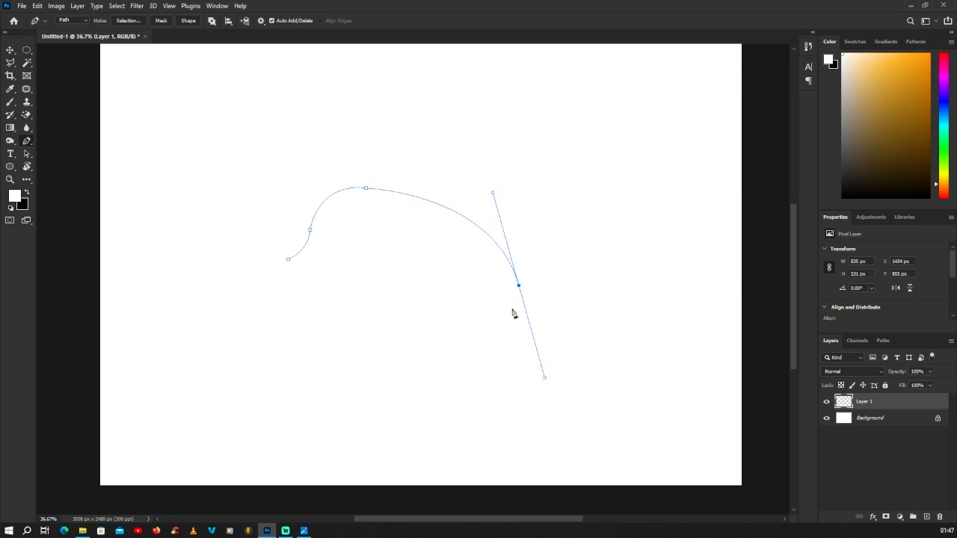
{"action": "left_click", "coordinate": [519, 286], "text": "alt"}
Curve the path back along the underside and close it with two short notch curves, making a body outline about 1450 × 864 px.
{"action": "left_click_drag", "start_coordinate": [253, 278], "coordinate": [61, 130]}
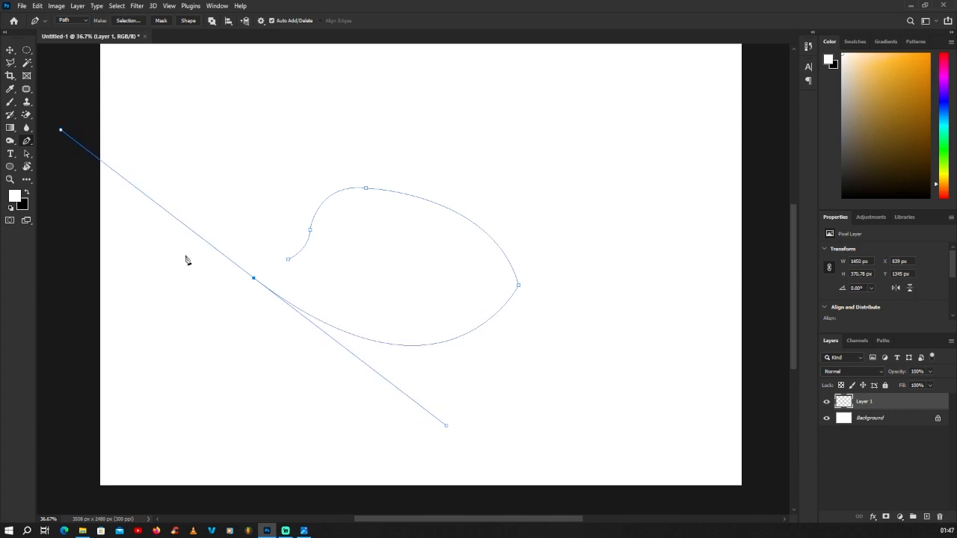
{"action": "left_click", "coordinate": [254, 278], "text": "alt"}
{"action": "scroll", "coordinate": [242, 263], "scroll_direction": "up", "scroll_amount": 3}
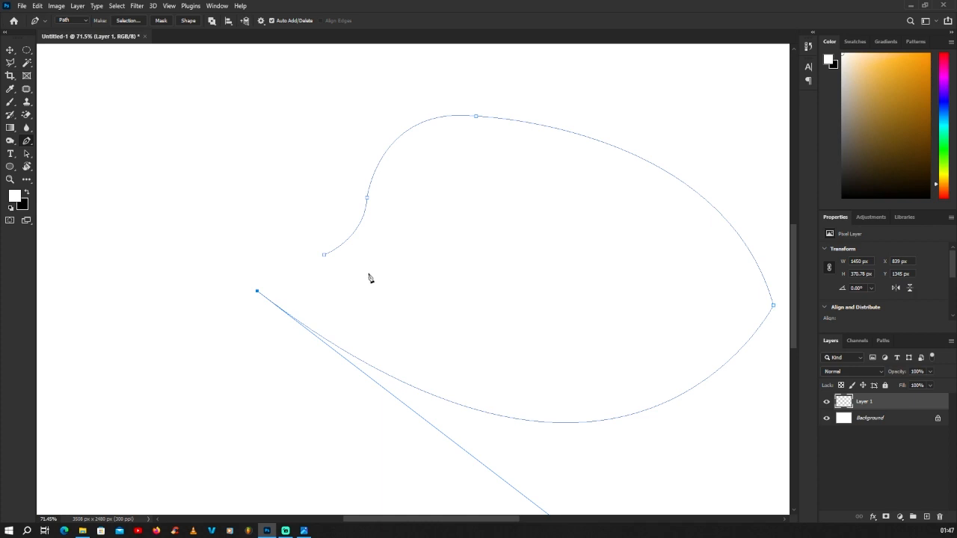
{"action": "left_click_drag", "start_coordinate": [369, 271], "coordinate": [400, 232]}
{"action": "left_click", "coordinate": [369, 272], "text": "alt"}
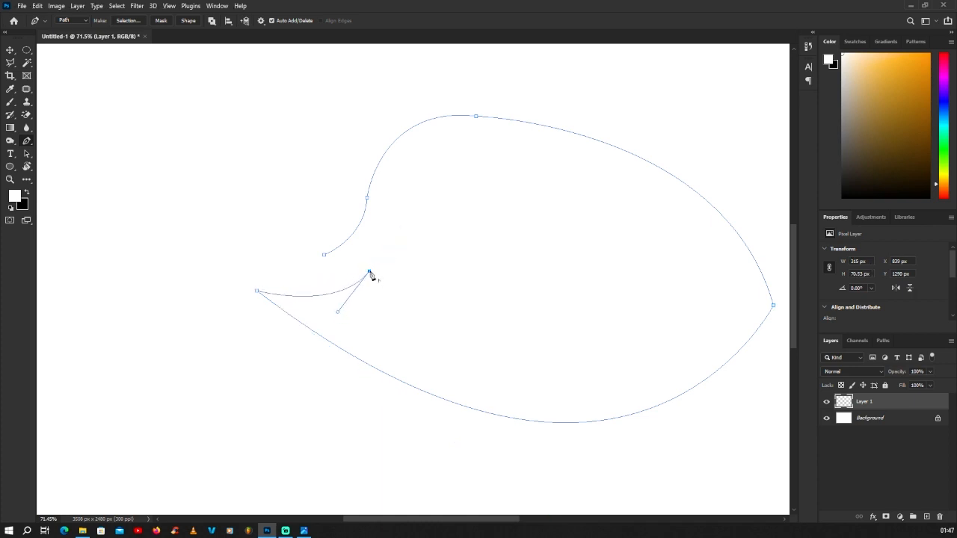
{"action": "left_click_drag", "start_coordinate": [325, 257], "coordinate": [316, 239]}
{"action": "scroll", "coordinate": [305, 245], "scroll_direction": "down", "scroll_amount": 3}
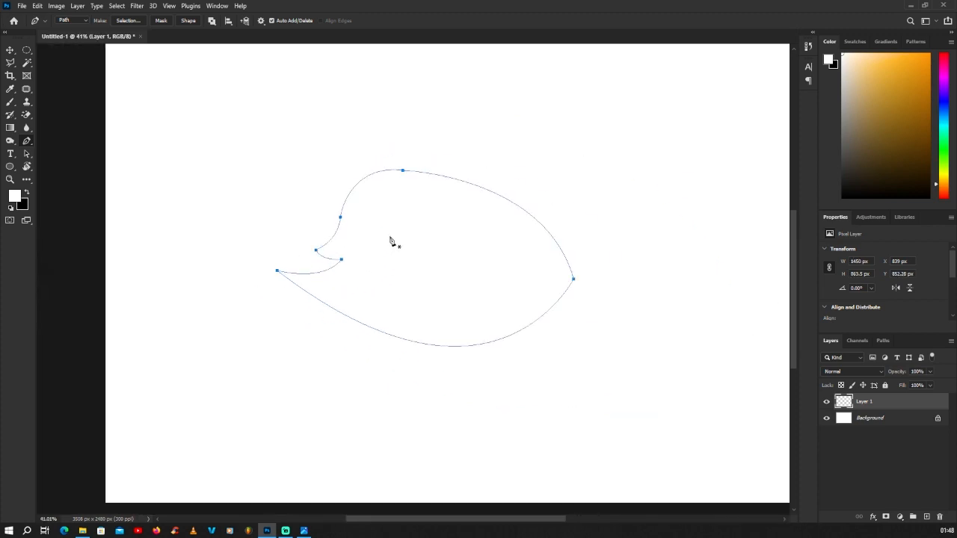
Convert the closed body path into a new anti-aliased selection with a 0-pixel feather radius.
{"action": "right_click", "coordinate": [406, 223]}
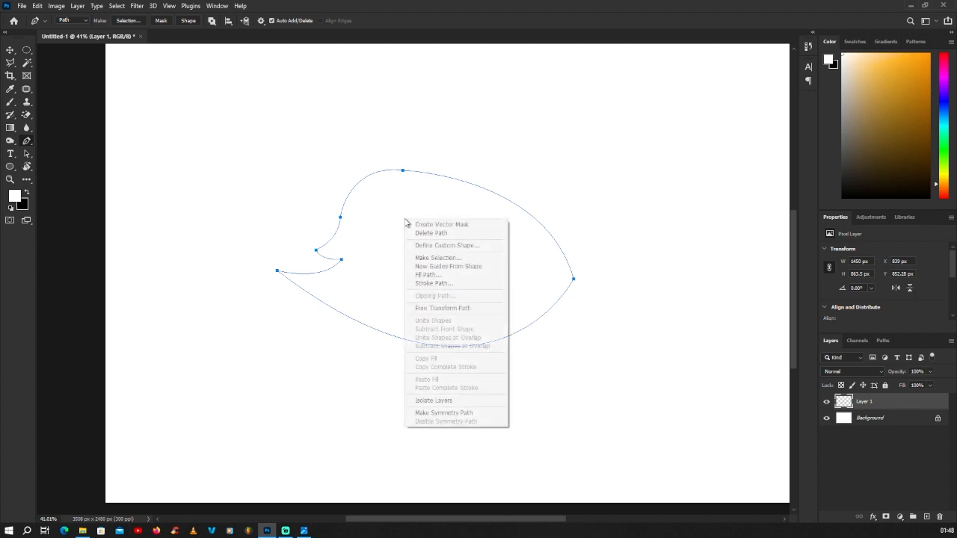
{"action": "left_click", "coordinate": [439, 258]}
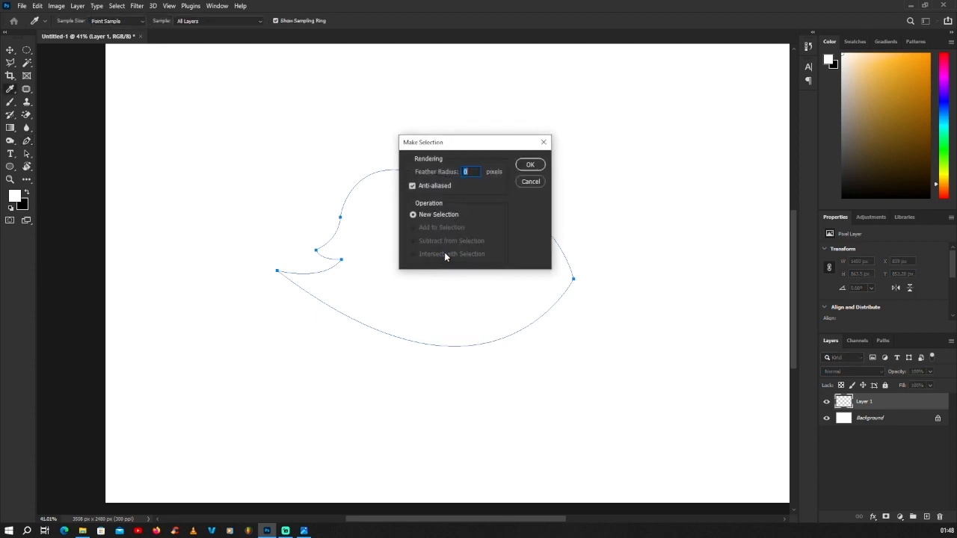
{"action": "left_click", "coordinate": [531, 164]}
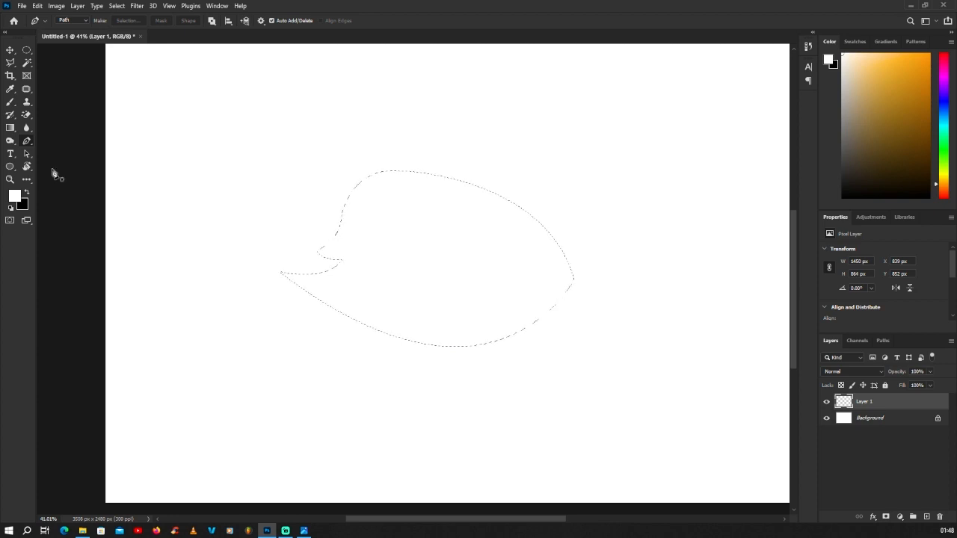
Choose the Gradient tool and set the foreground colour to teal #78b39c.
{"action": "left_click", "coordinate": [10, 128]}
{"action": "left_click", "coordinate": [15, 197]}
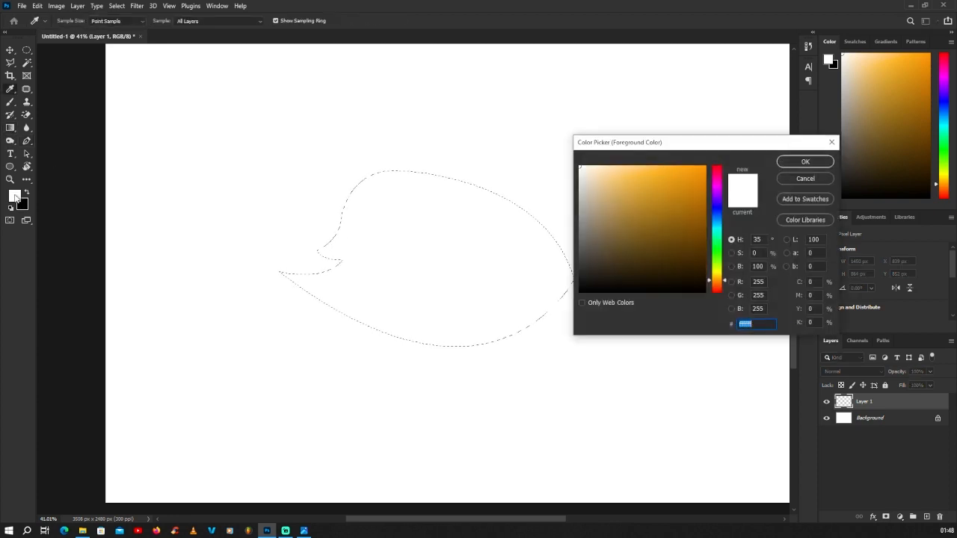
{"action": "left_click", "coordinate": [718, 238]}
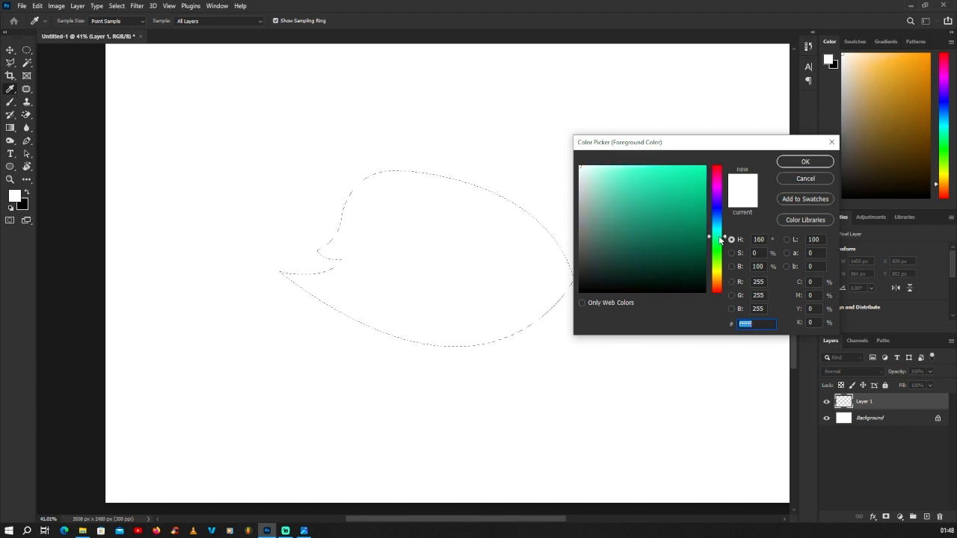
{"action": "left_click", "coordinate": [621, 204]}
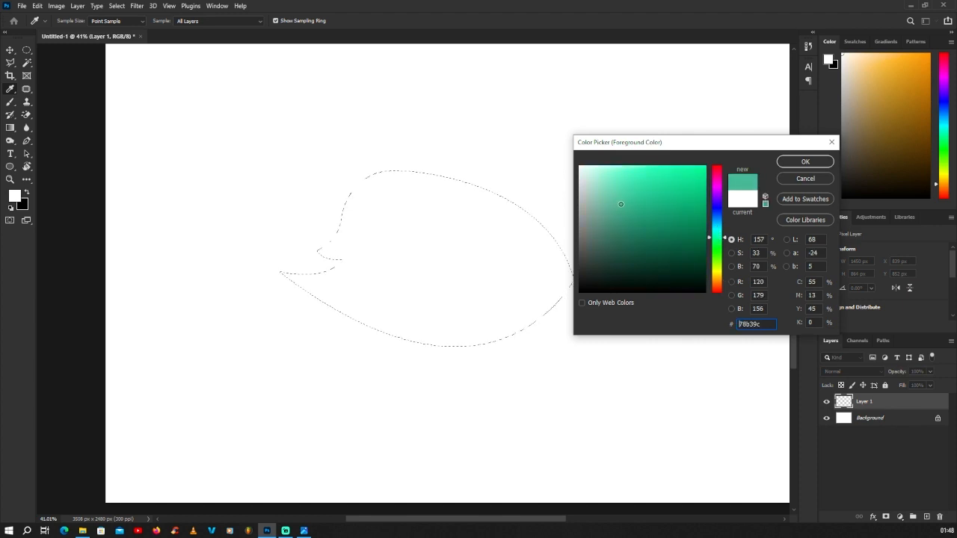
{"action": "left_click", "coordinate": [797, 164]}
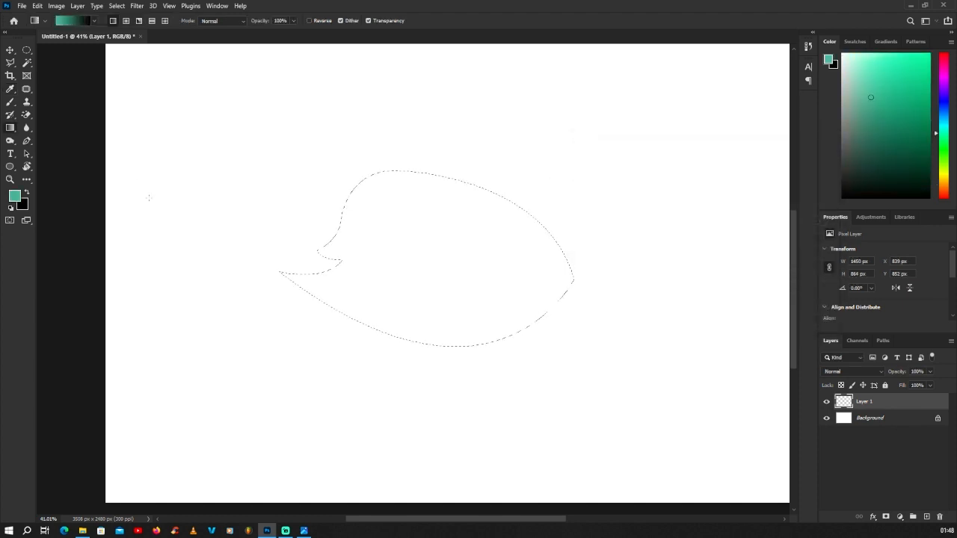
Set the background colour to a dark blue with a hue of 227°.
{"action": "left_click", "coordinate": [23, 210]}
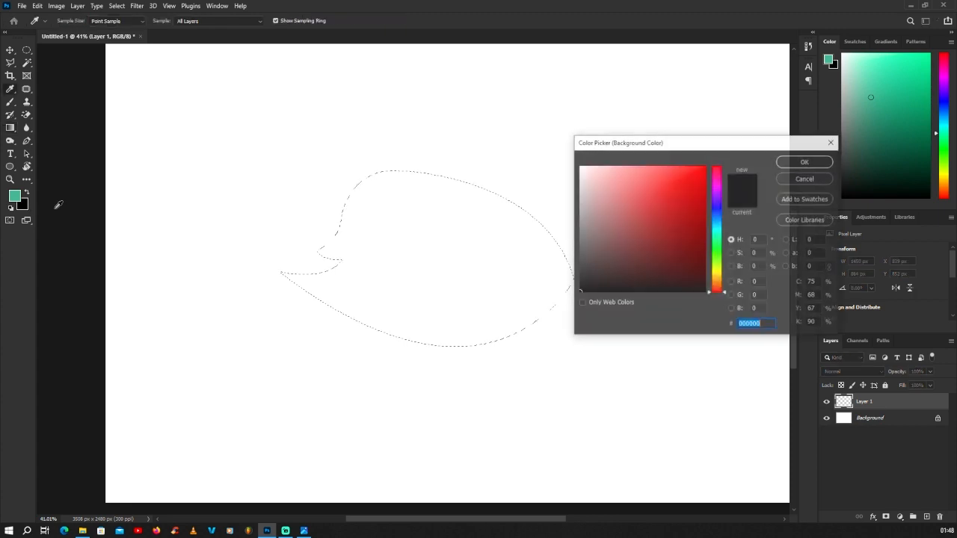
{"action": "left_click", "coordinate": [716, 214]}
{"action": "left_click_drag", "start_coordinate": [657, 234], "coordinate": [654, 227]}
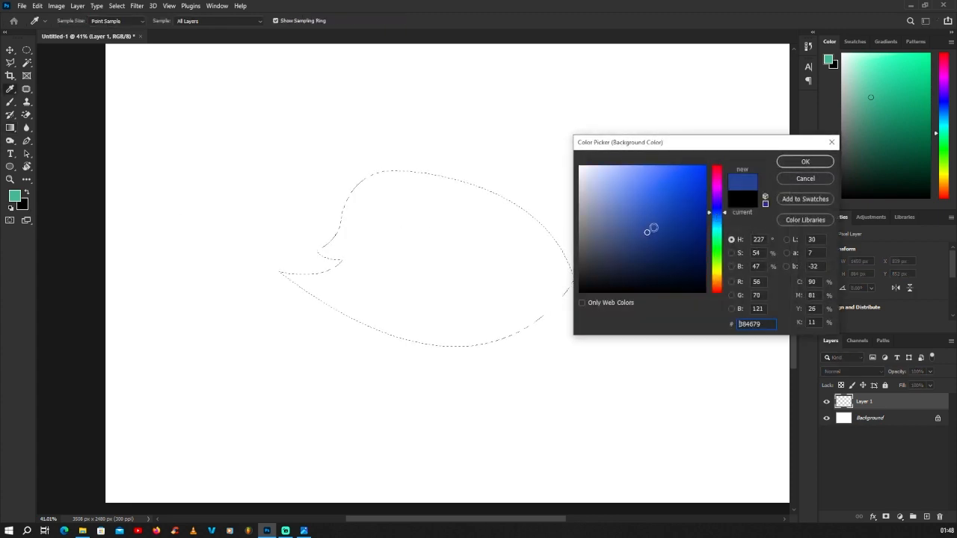
{"action": "left_click", "coordinate": [805, 162]}
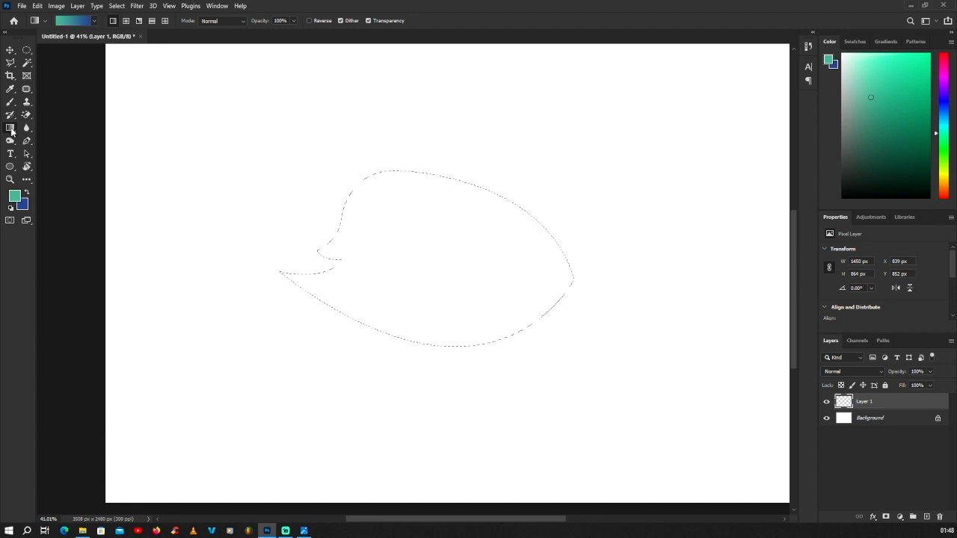
Fill the body selection with a linear teal-to-blue gradient running from its notched end to its pointed end, and deselect it.
{"action": "left_click_drag", "start_coordinate": [289, 255], "coordinate": [615, 281]}
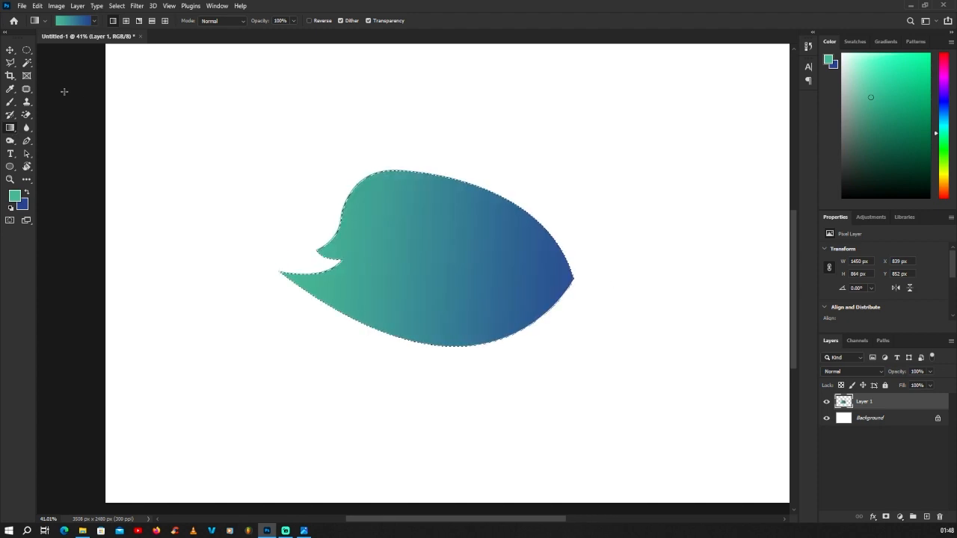
{"action": "key", "text": "m"}
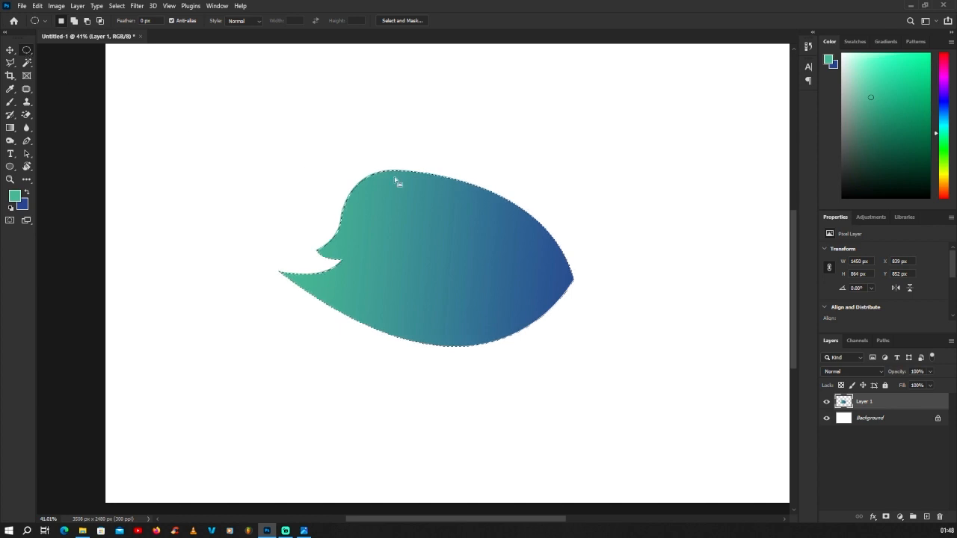
{"action": "key", "text": "ctrl+d"}
{"action": "scroll", "coordinate": [468, 191], "scroll_direction": "down", "scroll_amount": 1}
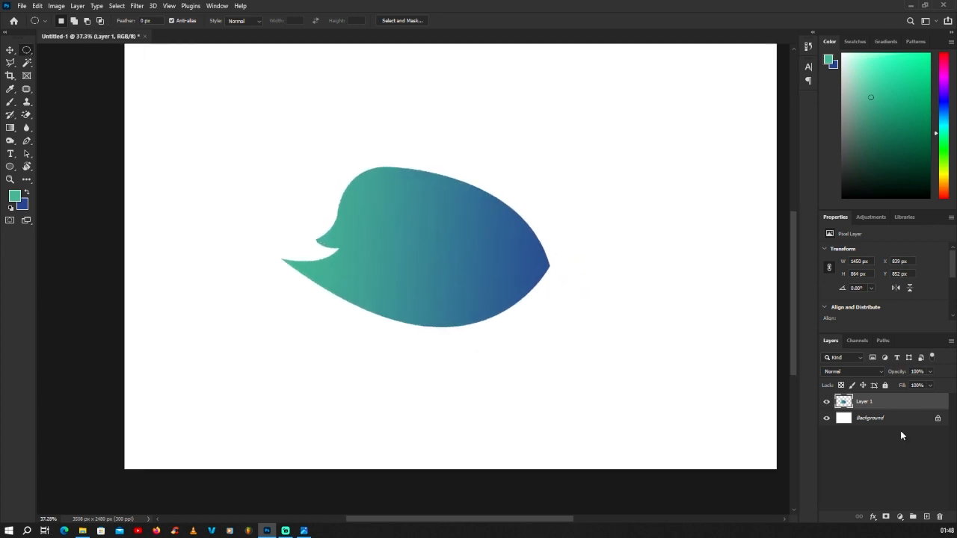
Add an empty layer between the Background and the body layer, and choose the Pen tool.
{"action": "left_click", "coordinate": [875, 421]}
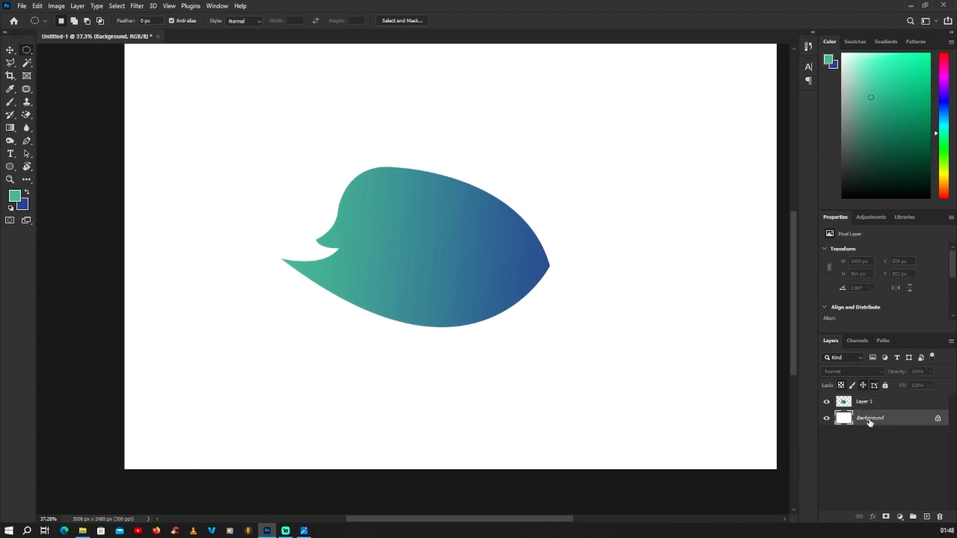
{"action": "left_click", "coordinate": [927, 516]}
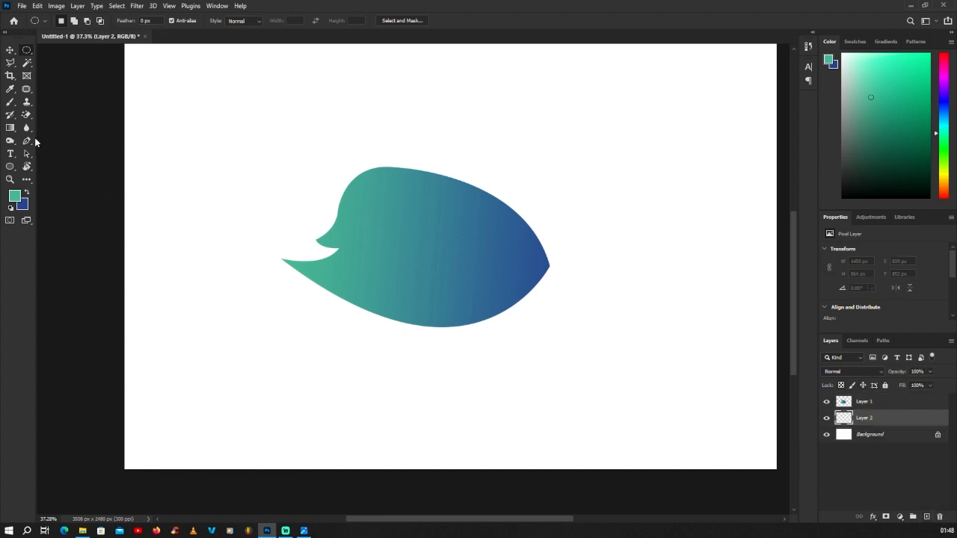
{"action": "left_click", "coordinate": [27, 141]}
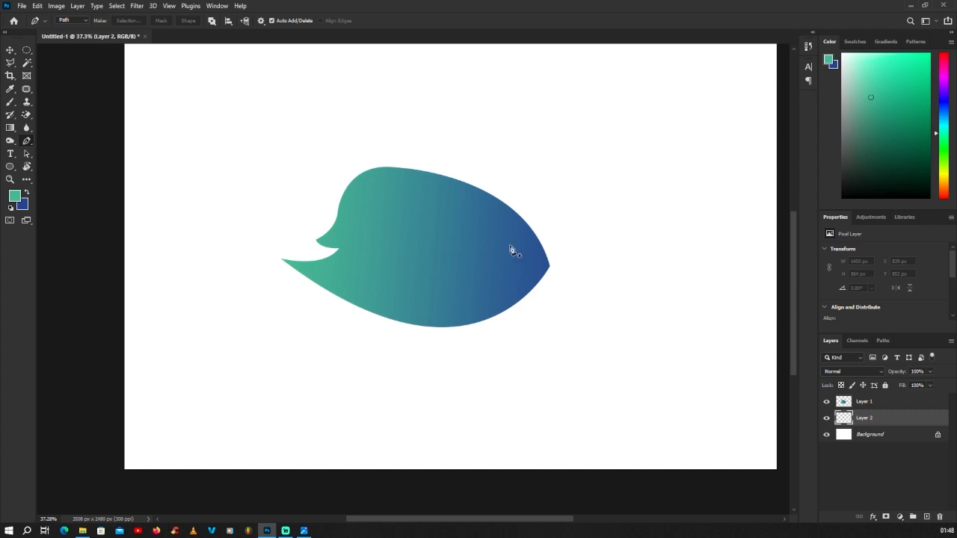
Draw the start of the tail path from inside the body's pointed end, along the upper fluke's wavy edge and around its pointed tip.
{"action": "scroll", "coordinate": [524, 268], "scroll_direction": "down", "scroll_amount": 1}
{"action": "scroll", "coordinate": [524, 268], "scroll_direction": "up", "scroll_amount": 1}
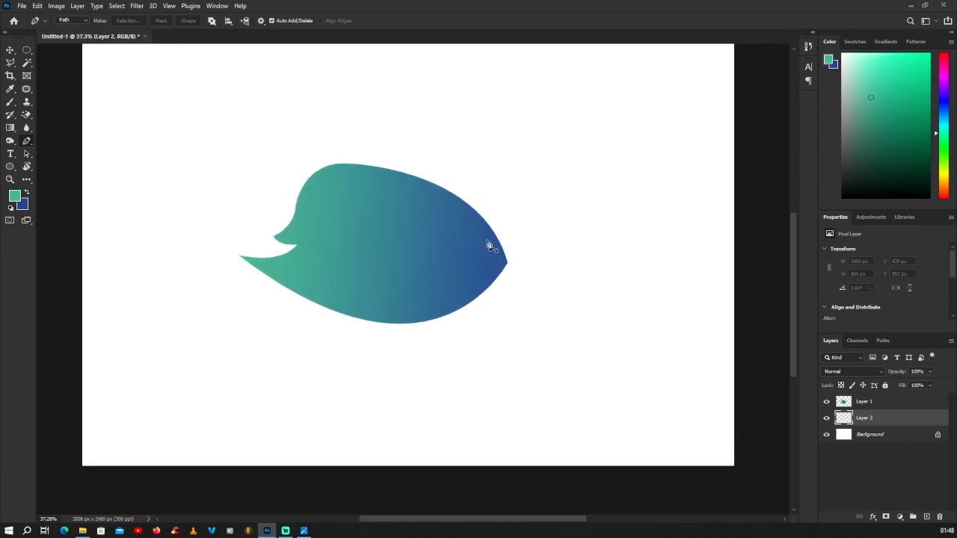
{"action": "left_click", "coordinate": [488, 242]}
{"action": "left_click_drag", "start_coordinate": [594, 264], "coordinate": [652, 243]}
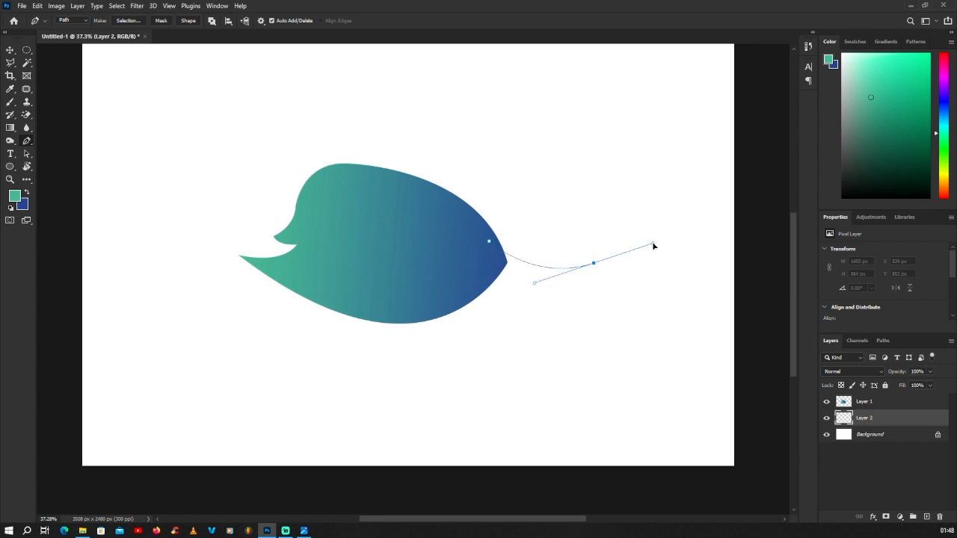
{"action": "left_click", "coordinate": [595, 267]}
{"action": "scroll", "coordinate": [609, 274], "scroll_direction": "down", "scroll_amount": 1}
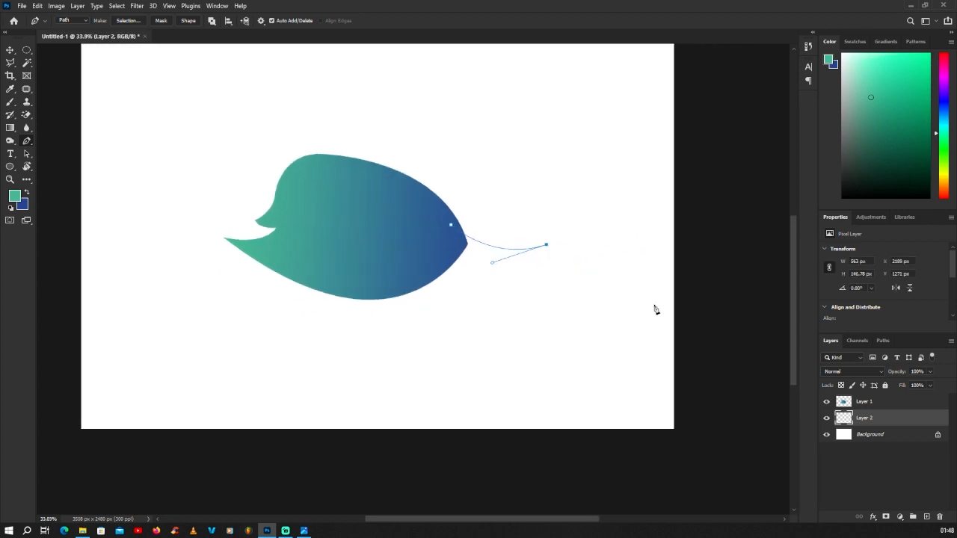
{"action": "left_click_drag", "start_coordinate": [657, 265], "coordinate": [696, 324]}
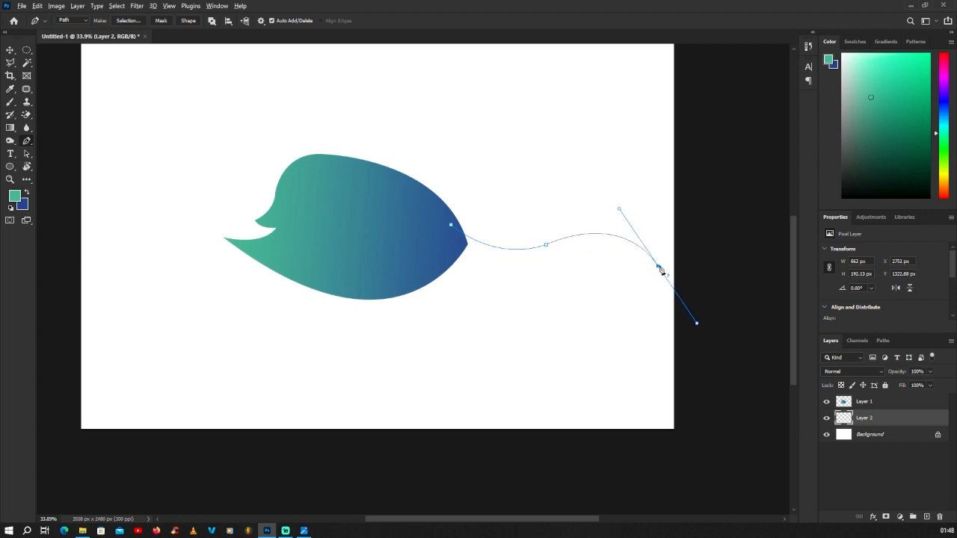
{"action": "left_click", "coordinate": [658, 266], "text": "alt"}
{"action": "scroll", "coordinate": [630, 266], "scroll_direction": "up", "scroll_amount": 2}
{"action": "left_click_drag", "start_coordinate": [630, 265], "coordinate": [616, 268]}
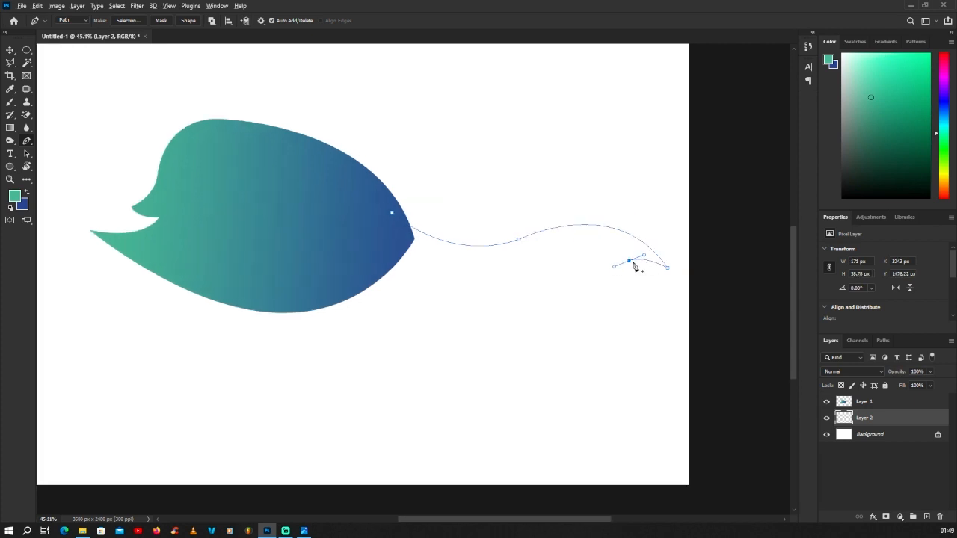
{"action": "left_click", "coordinate": [629, 261], "text": "alt"}
Continue the tail path through the notch between the flukes and around the lower fluke's tip, closing it inside the body.
{"action": "scroll", "coordinate": [485, 294], "scroll_direction": "down", "scroll_amount": 1}
{"action": "left_click_drag", "start_coordinate": [498, 304], "coordinate": [426, 292]}
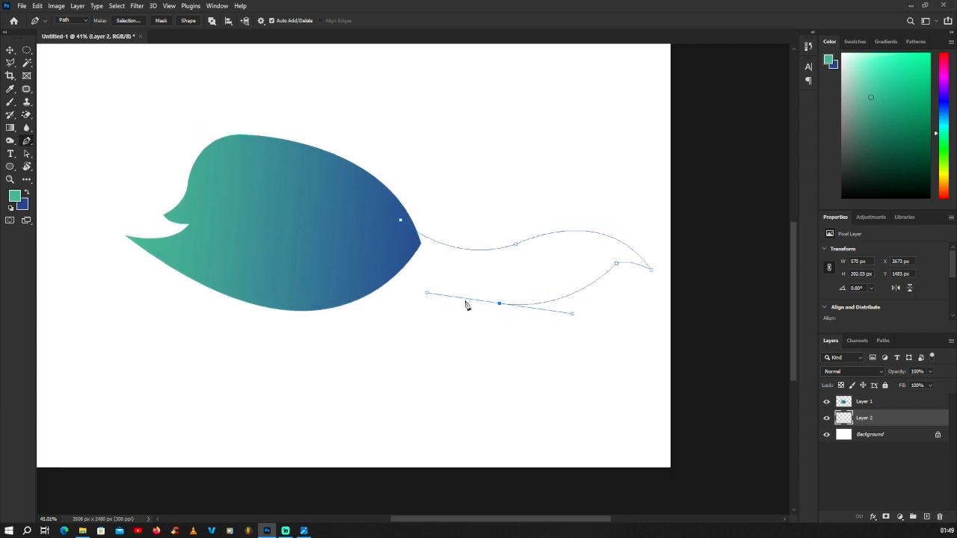
{"action": "left_click", "coordinate": [499, 304]}
{"action": "scroll", "coordinate": [502, 330], "scroll_direction": "down", "scroll_amount": 2}
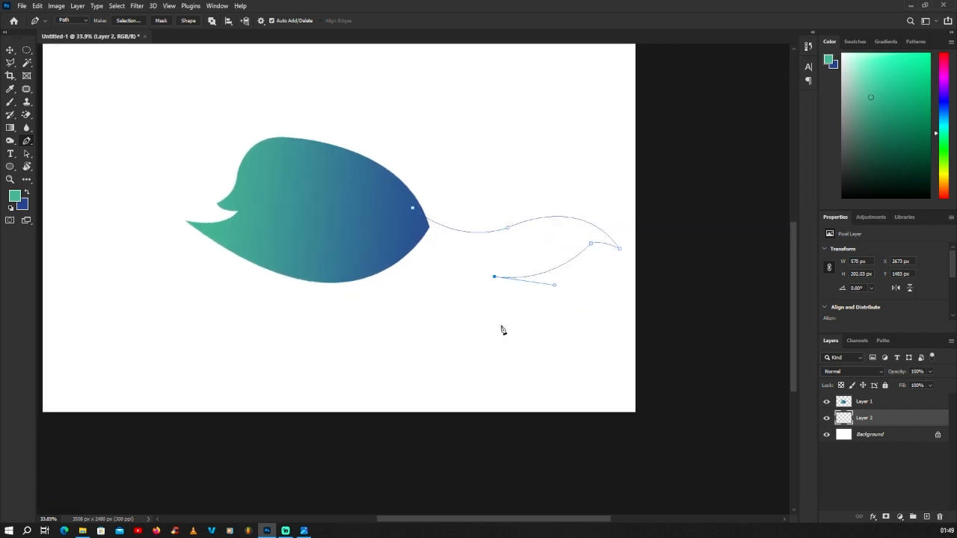
{"action": "left_click_drag", "start_coordinate": [503, 347], "coordinate": [536, 376]}
{"action": "left_click", "coordinate": [503, 348]}
{"action": "left_click_drag", "start_coordinate": [432, 269], "coordinate": [425, 157]}
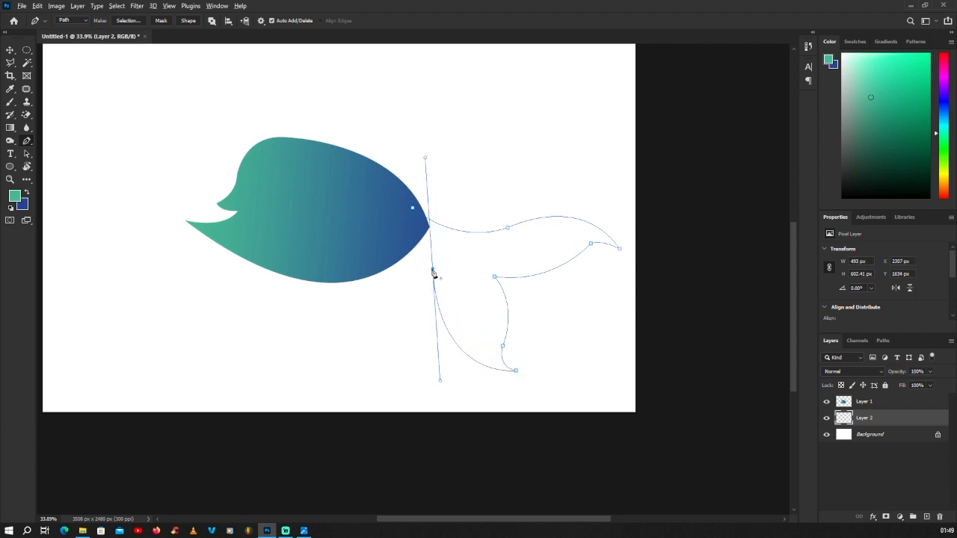
{"action": "left_click", "coordinate": [433, 271]}
{"action": "left_click_drag", "start_coordinate": [433, 232], "coordinate": [401, 235]}
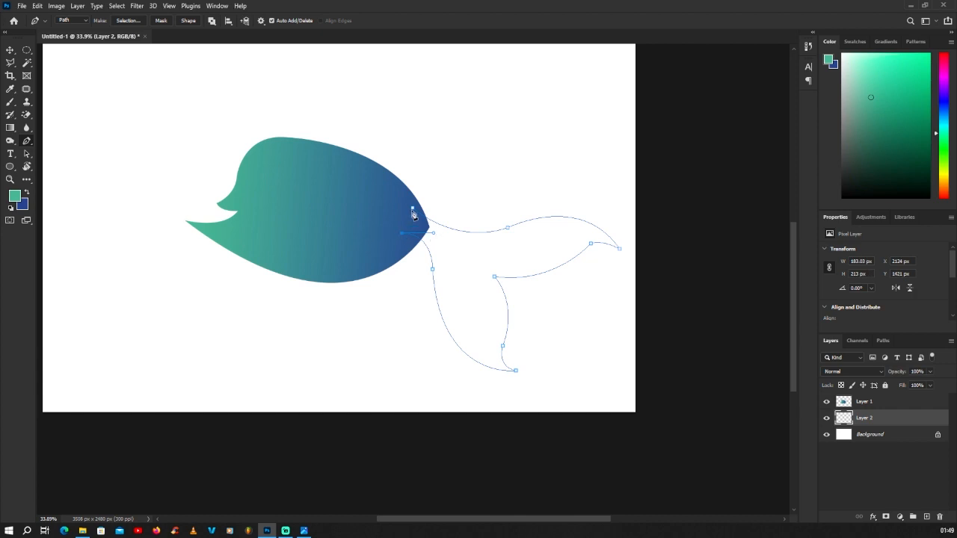
{"action": "left_click", "coordinate": [414, 215]}
Convert the closed tail path into a new anti-aliased selection with a 0-pixel feather radius.
{"action": "scroll", "coordinate": [426, 243], "scroll_direction": "down", "scroll_amount": 2}
{"action": "right_click", "coordinate": [416, 186]}
{"action": "left_click", "coordinate": [475, 229]}
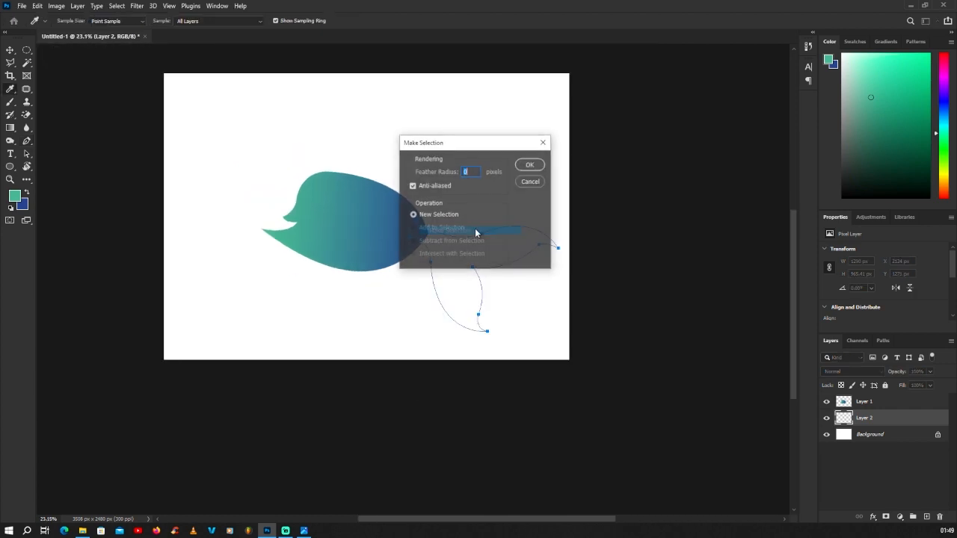
{"action": "left_click", "coordinate": [529, 164]}
{"action": "scroll", "coordinate": [490, 243], "scroll_direction": "up", "scroll_amount": 1}
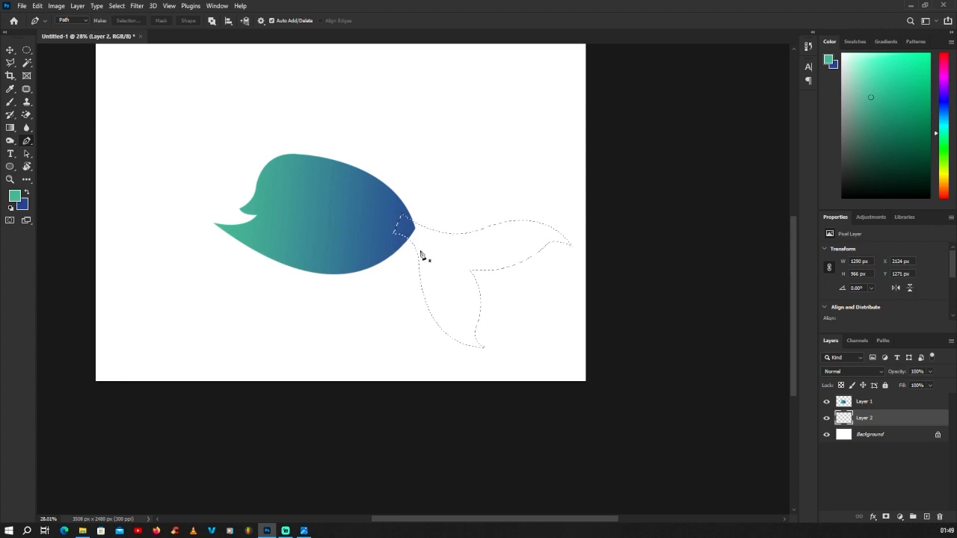
Set the foreground colour to purple #7f5d9a.
{"action": "left_click", "coordinate": [13, 201]}
{"action": "left_click", "coordinate": [717, 199]}
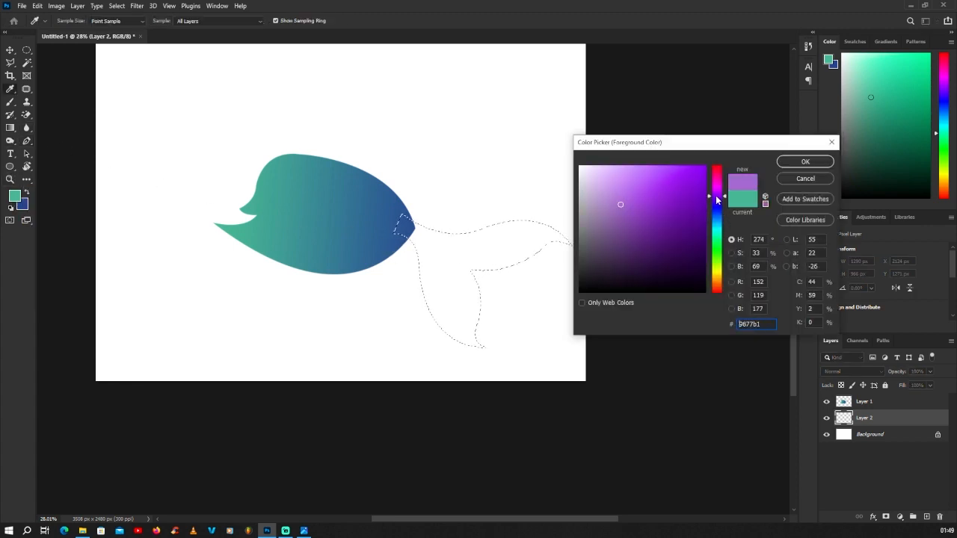
{"action": "left_click_drag", "start_coordinate": [626, 221], "coordinate": [630, 217]}
{"action": "left_click", "coordinate": [782, 165]}
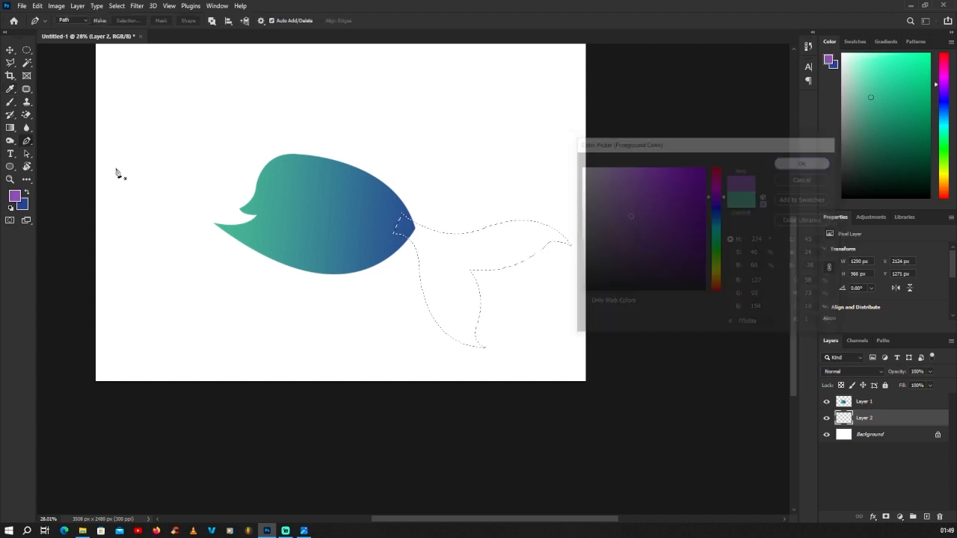
Fill the tail selection with a linear purple-to-blue gradient running diagonally from the body joint past the flukes, and deselect it.
{"action": "left_click", "coordinate": [11, 128]}
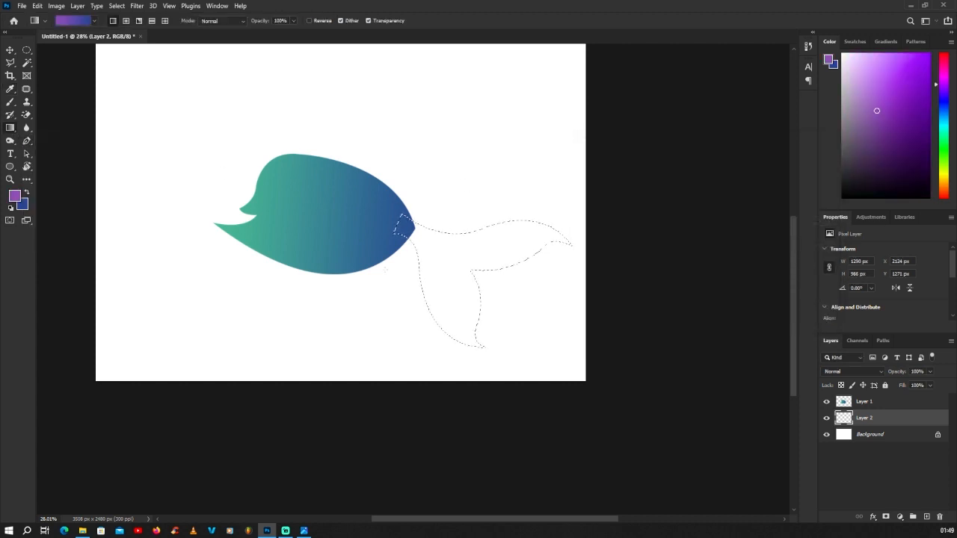
{"action": "left_click_drag", "start_coordinate": [387, 225], "coordinate": [531, 298]}
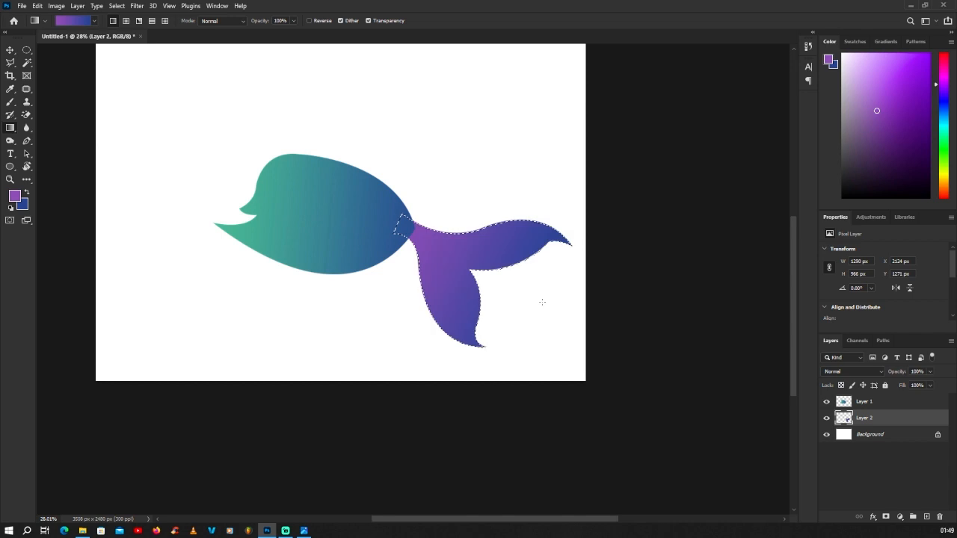
{"action": "left_click", "coordinate": [27, 52]}
{"action": "left_click", "coordinate": [177, 102]}
{"action": "scroll", "coordinate": [413, 234], "scroll_direction": "down", "scroll_amount": 5}
{"action": "scroll", "coordinate": [372, 199], "scroll_direction": "up", "scroll_amount": 2}
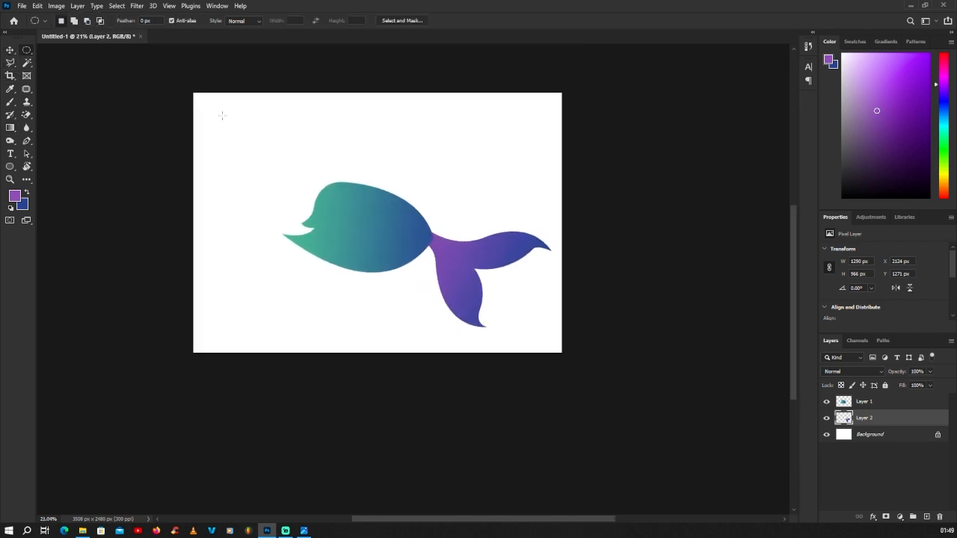
Move the body and tail shapes together up and to the left to centre them on the canvas, and deselect them.
{"action": "left_click", "coordinate": [9, 49]}
{"action": "left_click", "coordinate": [381, 252]}
{"action": "left_click", "coordinate": [474, 271], "text": "shift"}
{"action": "left_click_drag", "start_coordinate": [474, 271], "coordinate": [447, 253]}
{"action": "scroll", "coordinate": [551, 295], "scroll_direction": "down", "scroll_amount": 4}
{"action": "left_click", "coordinate": [485, 148]}
{"action": "scroll", "coordinate": [463, 220], "scroll_direction": "up", "scroll_amount": 5}
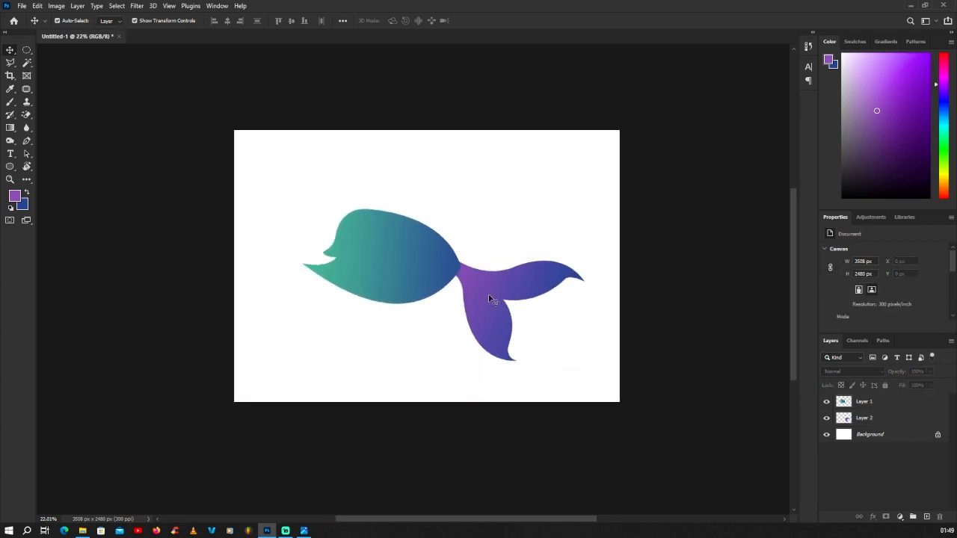
{"action": "mouse_move", "coordinate": [489, 299]}
{"action": "left_mouse_down"}
{"action": "mouse_move", "coordinate": [512, 266]}
{"action": "mouse_move", "coordinate": [490, 299]}
{"action": "left_mouse_up"}
{"action": "mouse_move", "coordinate": [387, 262]}
{"action": "left_mouse_down"}
{"action": "mouse_move", "coordinate": [401, 209]}
{"action": "mouse_move", "coordinate": [387, 262]}
{"action": "left_mouse_up"}
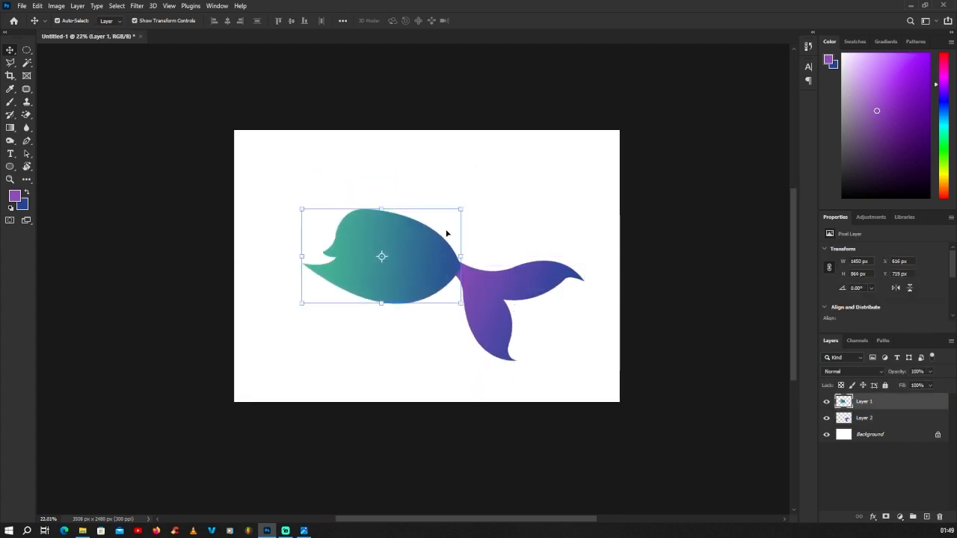
{"action": "left_click", "coordinate": [446, 234]}
{"action": "scroll", "coordinate": [437, 252], "scroll_direction": "up", "scroll_amount": 1}
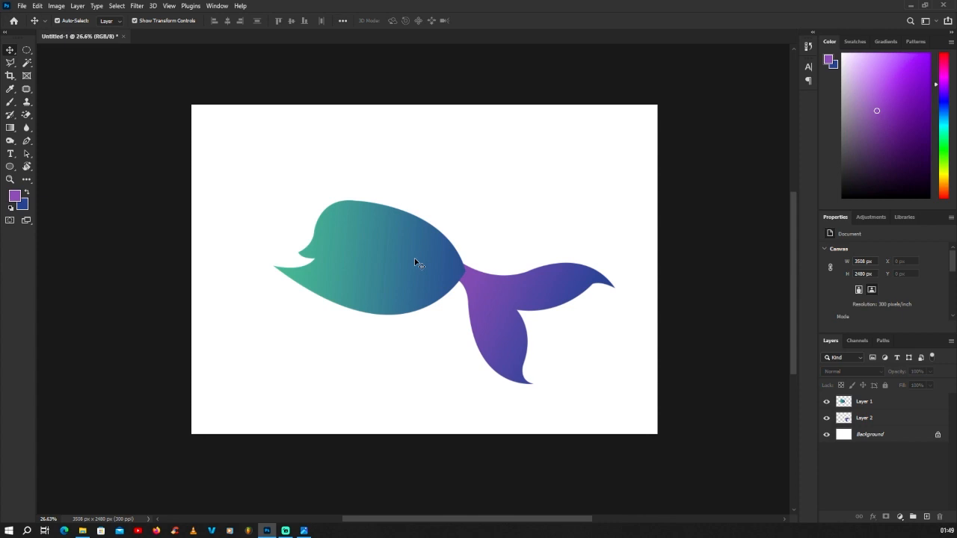
{"action": "scroll", "coordinate": [415, 262], "scroll_direction": "down", "scroll_amount": 1}
{"action": "scroll", "coordinate": [435, 270], "scroll_direction": "up", "scroll_amount": 1}
Add an empty layer above the body layer and choose the Elliptical Marquee tool.
{"action": "left_click", "coordinate": [867, 404]}
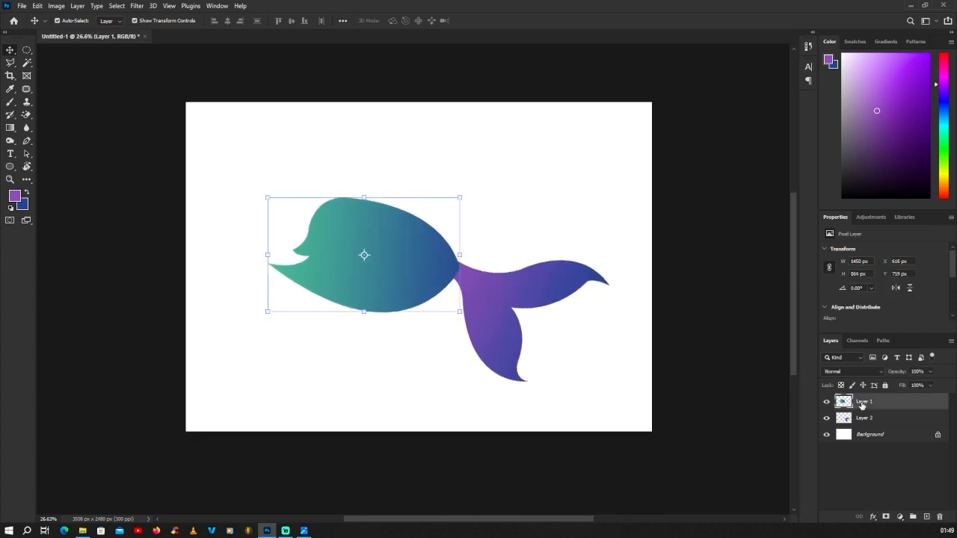
{"action": "left_click", "coordinate": [928, 518]}
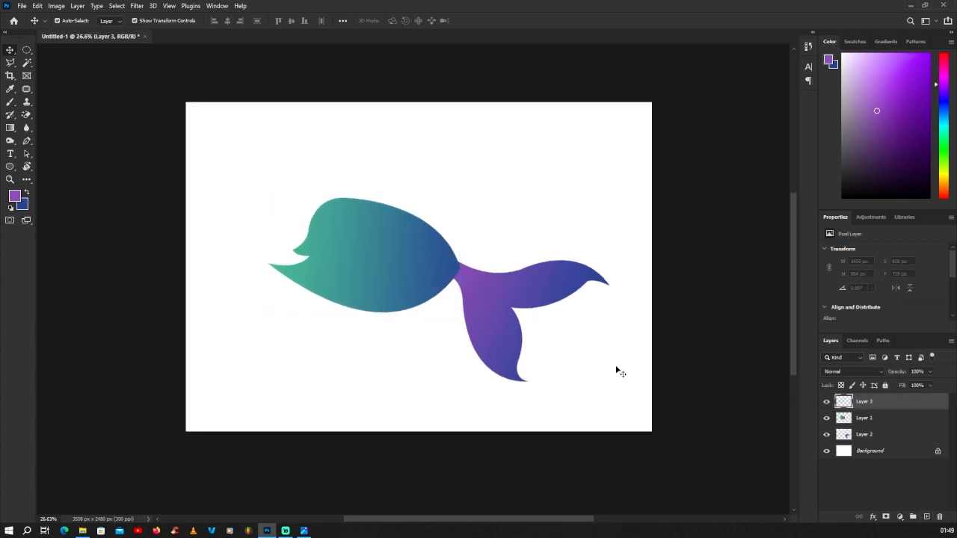
{"action": "left_click", "coordinate": [26, 50]}
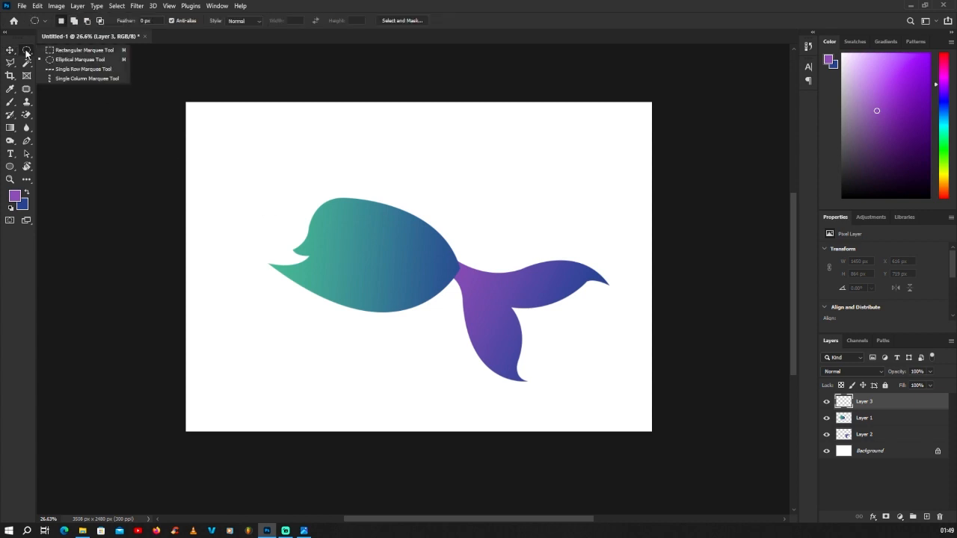
{"action": "left_click", "coordinate": [72, 63]}
Draw a circular selection about 329 px in diameter in the middle of the body.
{"action": "scroll", "coordinate": [373, 270], "scroll_direction": "up", "scroll_amount": 1}
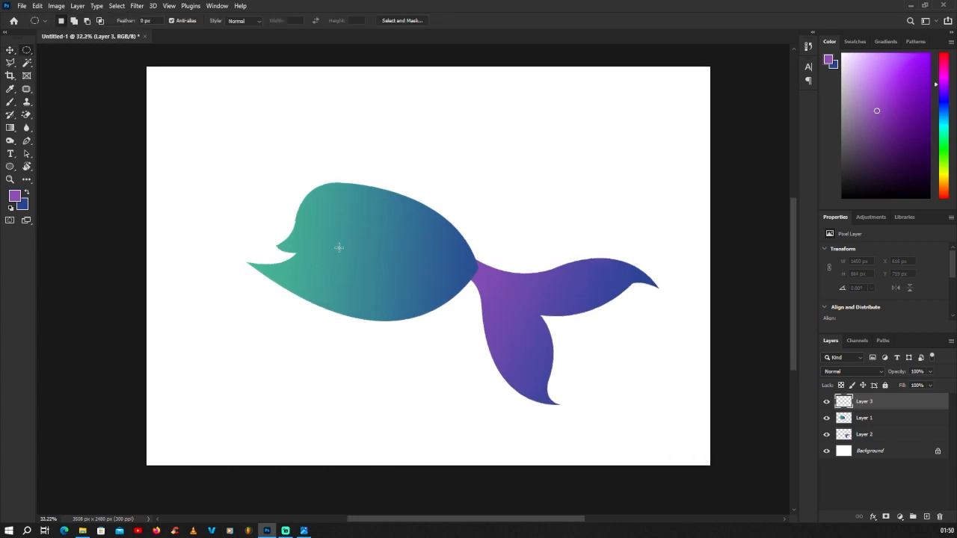
{"action": "left_click_drag", "start_coordinate": [348, 237], "coordinate": [424, 290]}
{"action": "left_click_drag", "start_coordinate": [425, 290], "coordinate": [424, 290]}
{"action": "scroll", "coordinate": [446, 259], "scroll_direction": "down", "scroll_amount": 2}
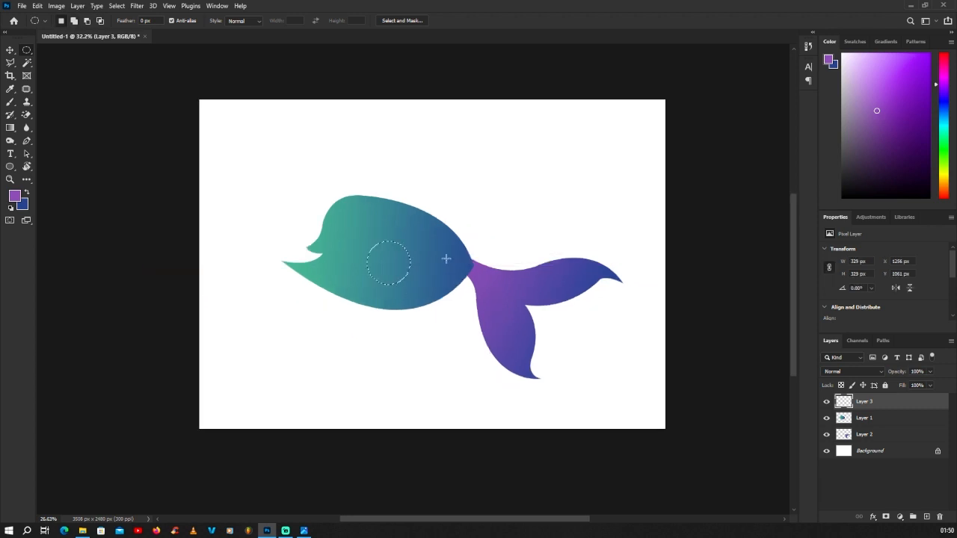
Set the foreground colour to pure white.
{"action": "left_click", "coordinate": [20, 200]}
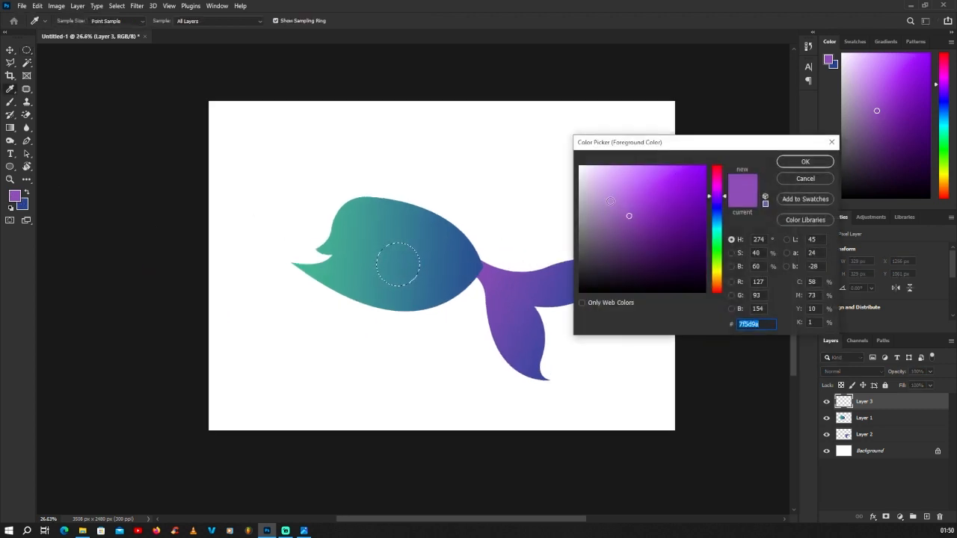
{"action": "left_click", "coordinate": [580, 166]}
{"action": "left_click", "coordinate": [786, 166]}
Paint the circular selection solid white with a 183 px Hard Round Pressure Size brush at 100% hardness, and deselect it.
{"action": "key", "text": "b"}
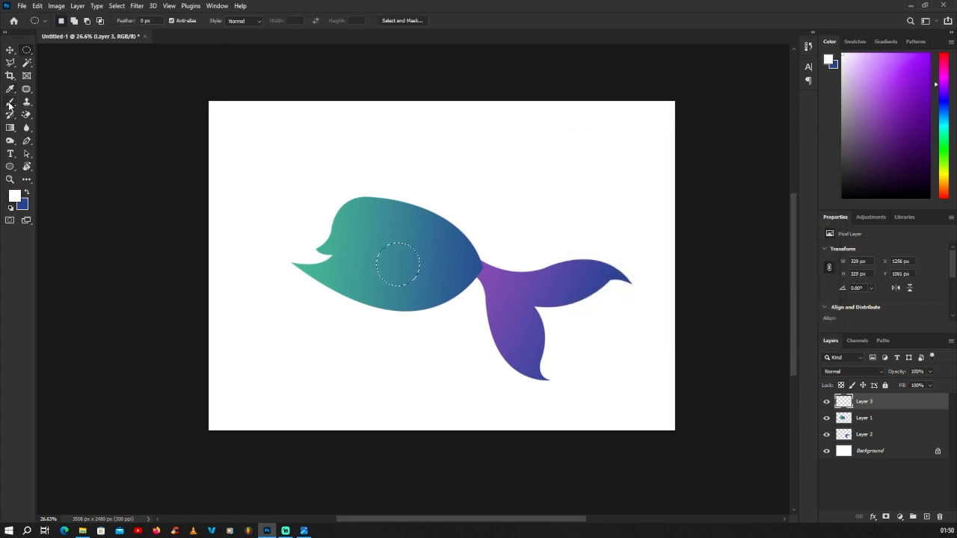
{"action": "scroll", "coordinate": [350, 256], "scroll_direction": "up", "scroll_amount": 1}
{"action": "right_click", "coordinate": [444, 275]}
{"action": "left_click_drag", "start_coordinate": [526, 294], "coordinate": [536, 296]}
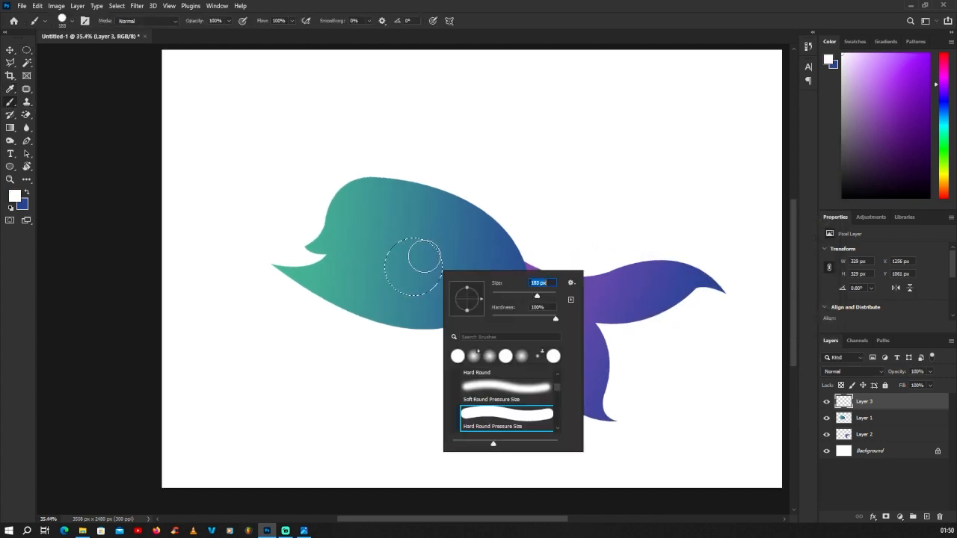
{"action": "mouse_move", "coordinate": [426, 252]}
{"action": "left_mouse_down"}
{"action": "mouse_move", "coordinate": [376, 254]}
{"action": "mouse_move", "coordinate": [456, 291]}
{"action": "mouse_move", "coordinate": [393, 280]}
{"action": "left_mouse_up"}
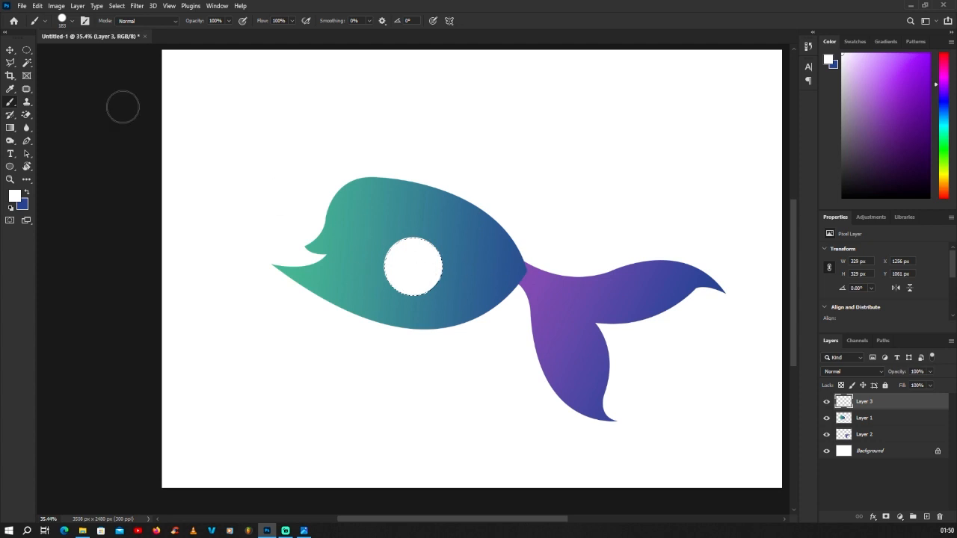
{"action": "key", "text": "ctrl+d"}
{"action": "key", "text": "m"}
{"action": "scroll", "coordinate": [330, 197], "scroll_direction": "down", "scroll_amount": 1}
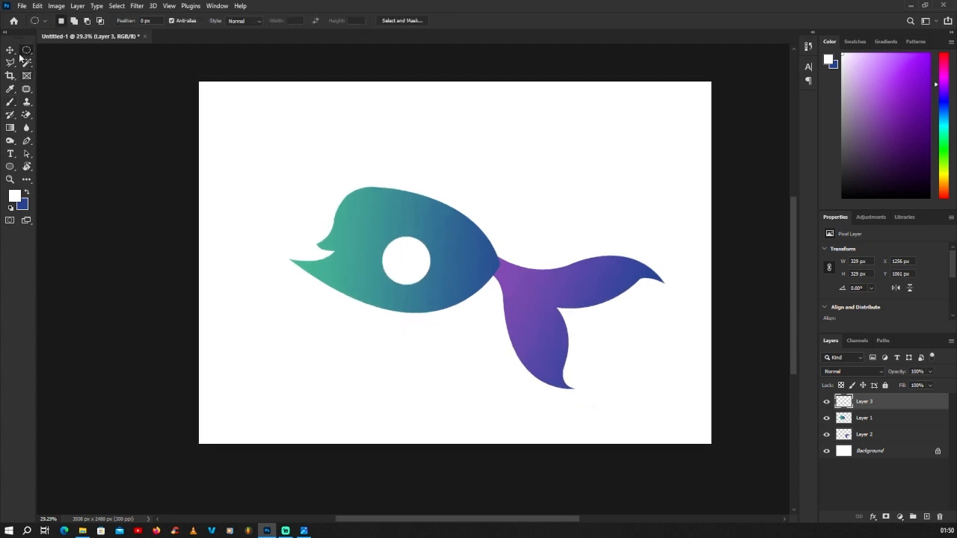
Move the white circle up into the head above the mouth as the eye.
{"action": "key", "text": "v"}
{"action": "scroll", "coordinate": [367, 225], "scroll_direction": "up", "scroll_amount": 1}
{"action": "left_click_drag", "start_coordinate": [409, 268], "coordinate": [379, 221]}
{"action": "key", "text": "ctrl+t"}
{"action": "scroll", "coordinate": [374, 210], "scroll_direction": "down", "scroll_amount": 2}
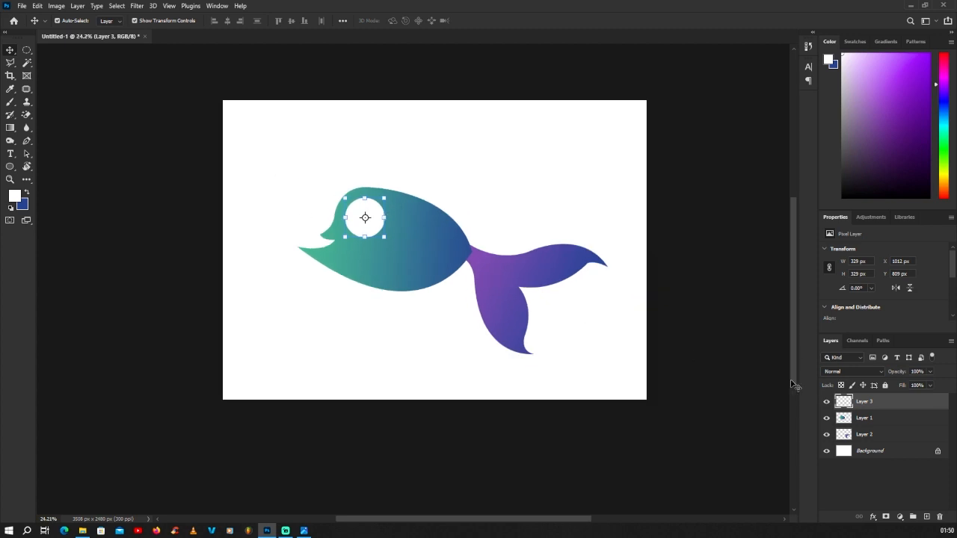
Add an empty layer above the eye layer and choose the Elliptical Marquee tool.
{"action": "left_click", "coordinate": [925, 517]}
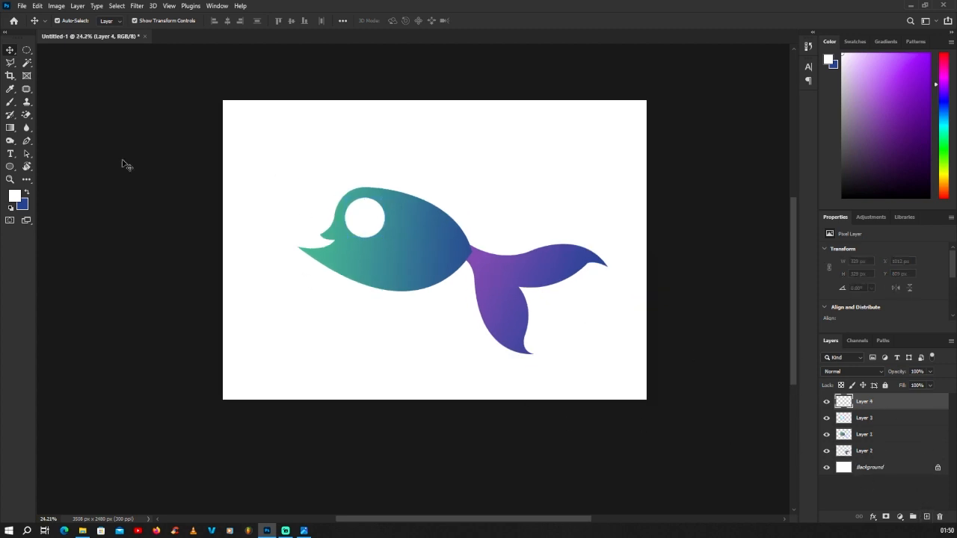
{"action": "left_click", "coordinate": [27, 51]}
{"action": "scroll", "coordinate": [404, 243], "scroll_direction": "up", "scroll_amount": 2}
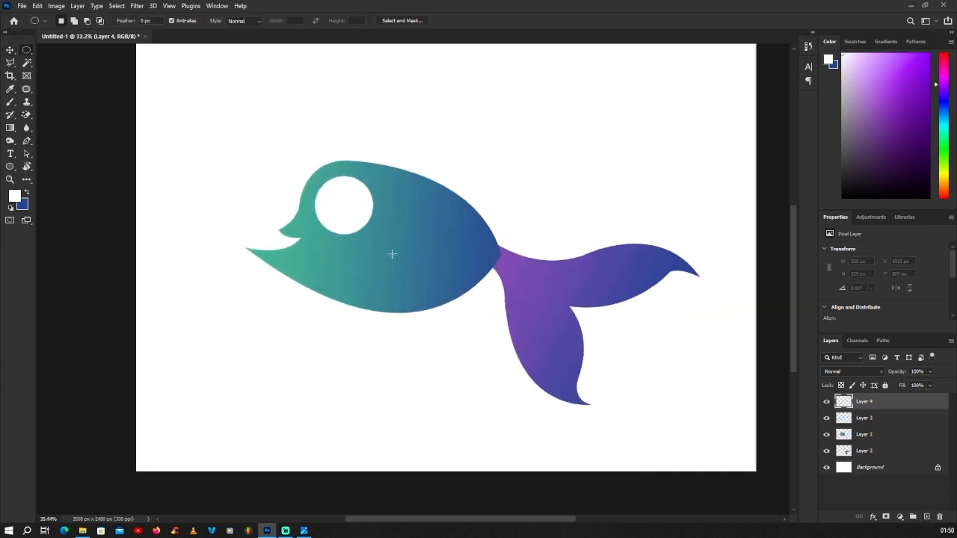
Make a circular selection about 216 px wide on the body and set the foreground colour to light blue #9dd4eb.
{"action": "left_click_drag", "start_coordinate": [385, 233], "coordinate": [420, 283]}
{"action": "left_click", "coordinate": [14, 196]}
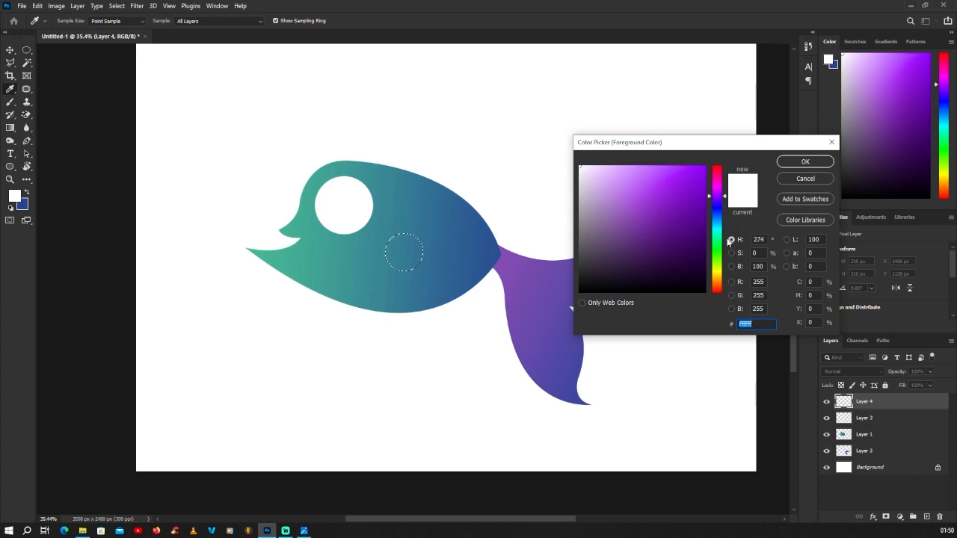
{"action": "left_click_drag", "start_coordinate": [714, 226], "coordinate": [714, 223]}
{"action": "left_click", "coordinate": [621, 176]}
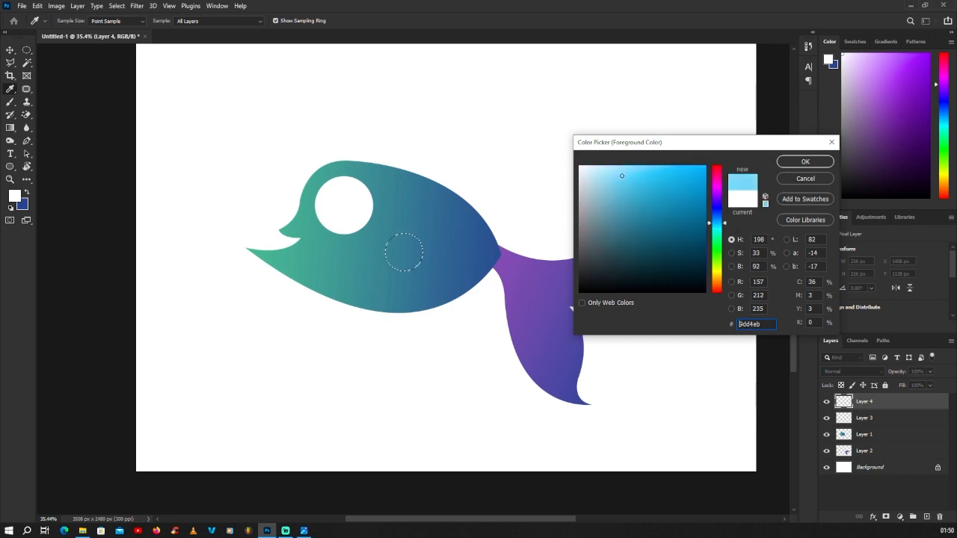
{"action": "left_click", "coordinate": [793, 165]}
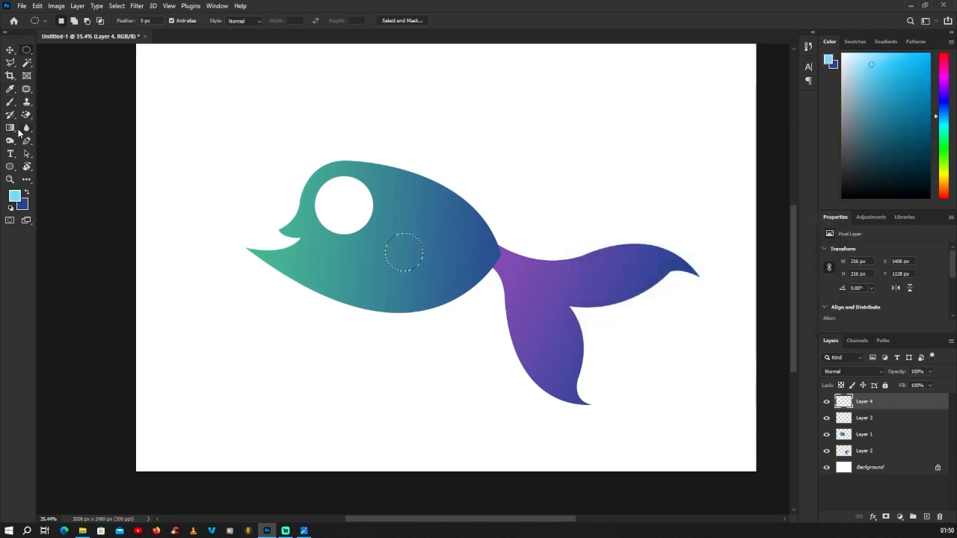
Fill the circular selection with a radial gradient from light blue at the centre to dark blue at the edge, and deselect.
{"action": "left_click", "coordinate": [13, 128]}
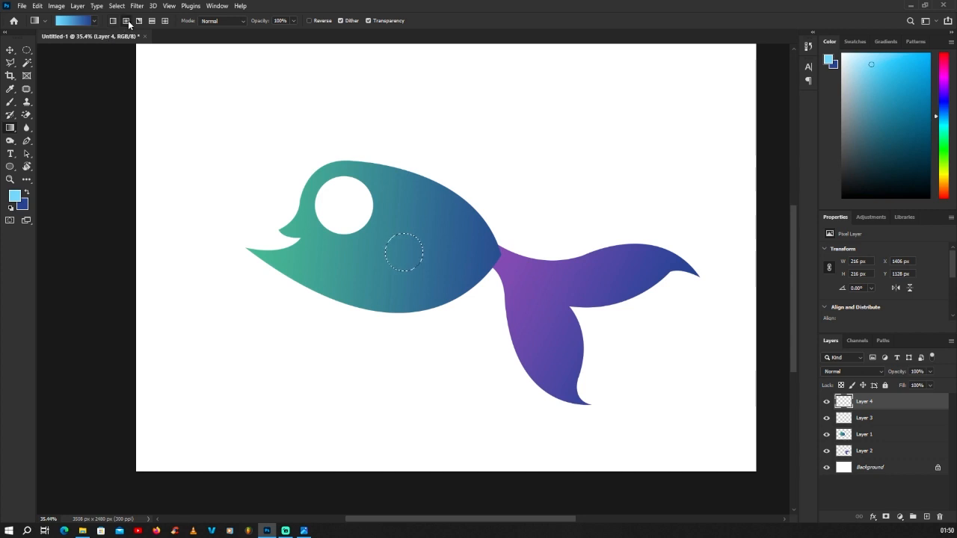
{"action": "scroll", "coordinate": [330, 187], "scroll_direction": "up", "scroll_amount": 8}
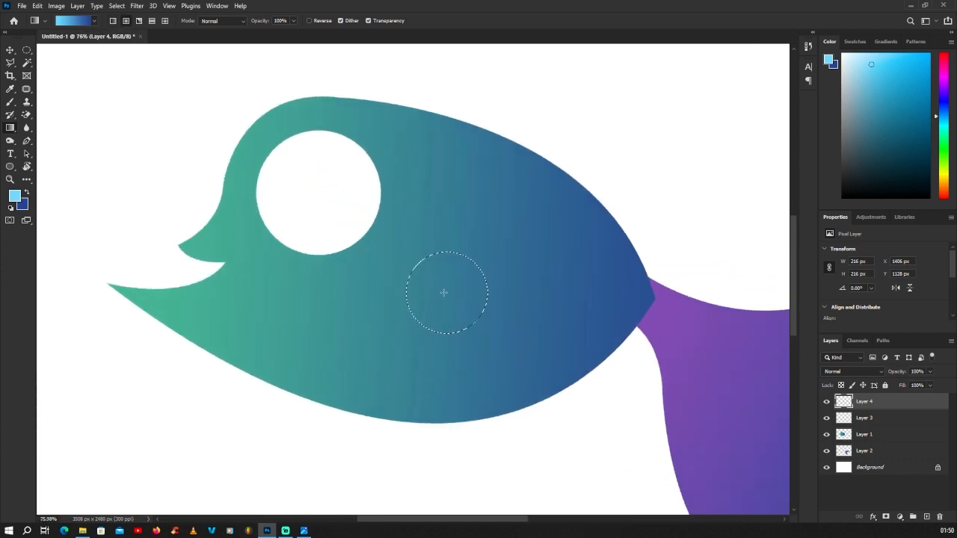
{"action": "left_click_drag", "start_coordinate": [489, 258], "coordinate": [488, 258]}
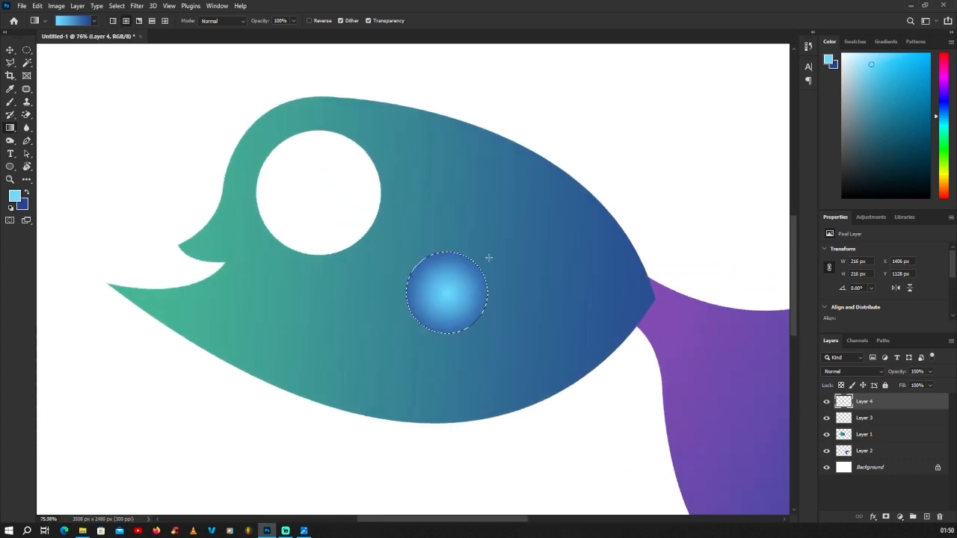
{"action": "scroll", "coordinate": [347, 236], "scroll_direction": "down", "scroll_amount": 6}
{"action": "left_click", "coordinate": [27, 50]}
{"action": "left_click_drag", "start_coordinate": [158, 98], "coordinate": [163, 99]}
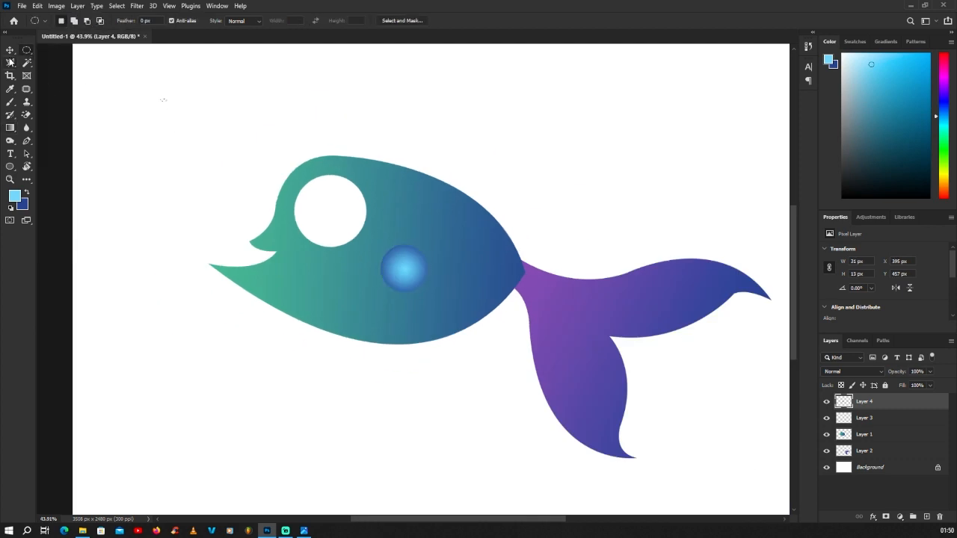
{"action": "key", "text": "v"}
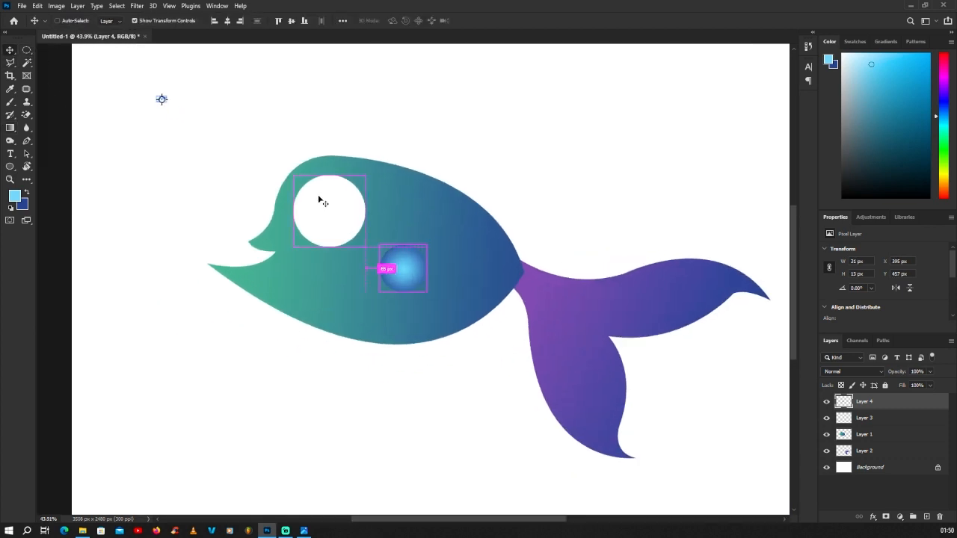
{"action": "key", "text": "ctrl+d"}
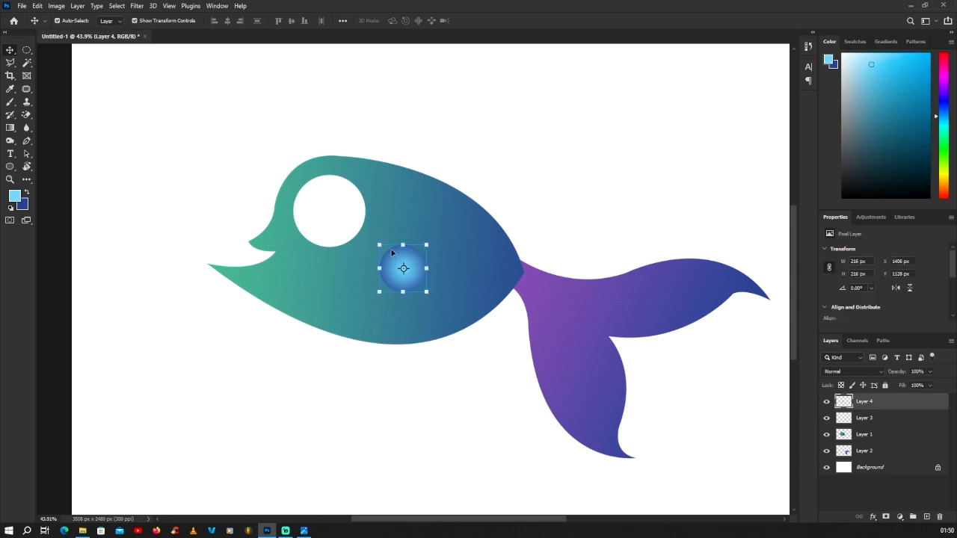
Scale the blue gradient circle to about 82% and place it inside the white eye as the iris.
{"action": "scroll", "coordinate": [398, 253], "scroll_direction": "up", "scroll_amount": 3}
{"action": "left_click_drag", "start_coordinate": [436, 329], "coordinate": [306, 173]}
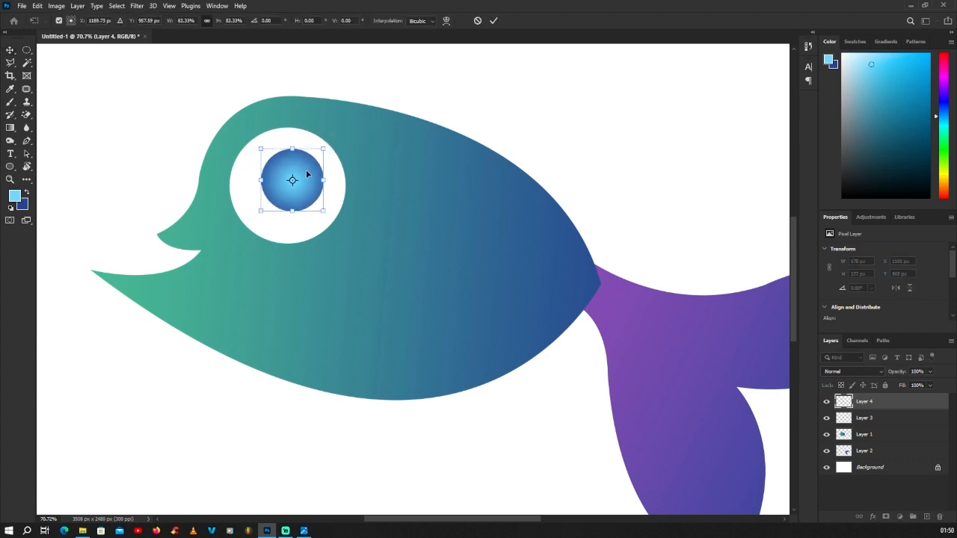
{"action": "key", "text": "Return"}
{"action": "scroll", "coordinate": [307, 174], "scroll_direction": "down", "scroll_amount": 3}
{"action": "left_click", "coordinate": [177, 151]}
Duplicate the white eye circle onto the body beside the eye and invert the copy to black.
{"action": "scroll", "coordinate": [317, 229], "scroll_direction": "up", "scroll_amount": 2}
{"action": "left_click", "coordinate": [306, 221]}
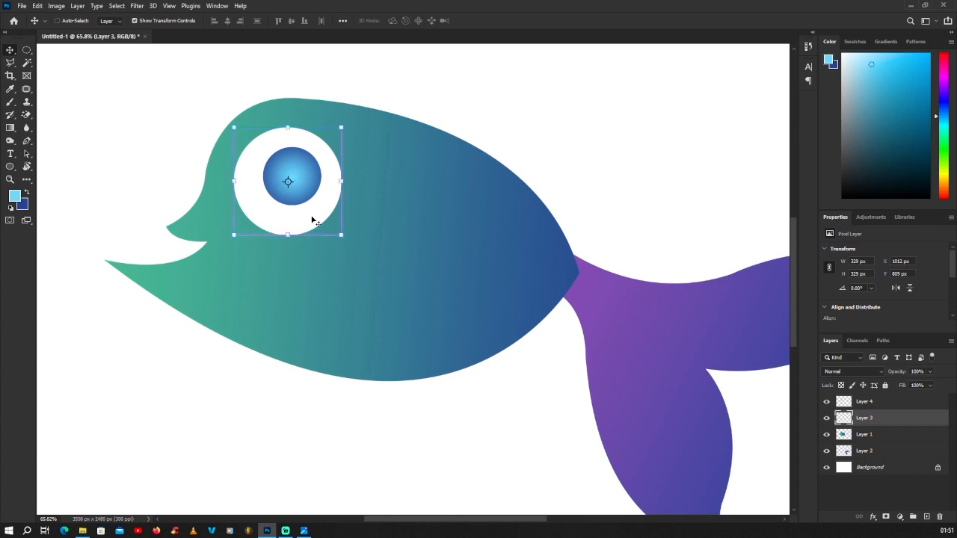
{"action": "left_click_drag", "start_coordinate": [301, 217], "coordinate": [433, 252], "text": "alt"}
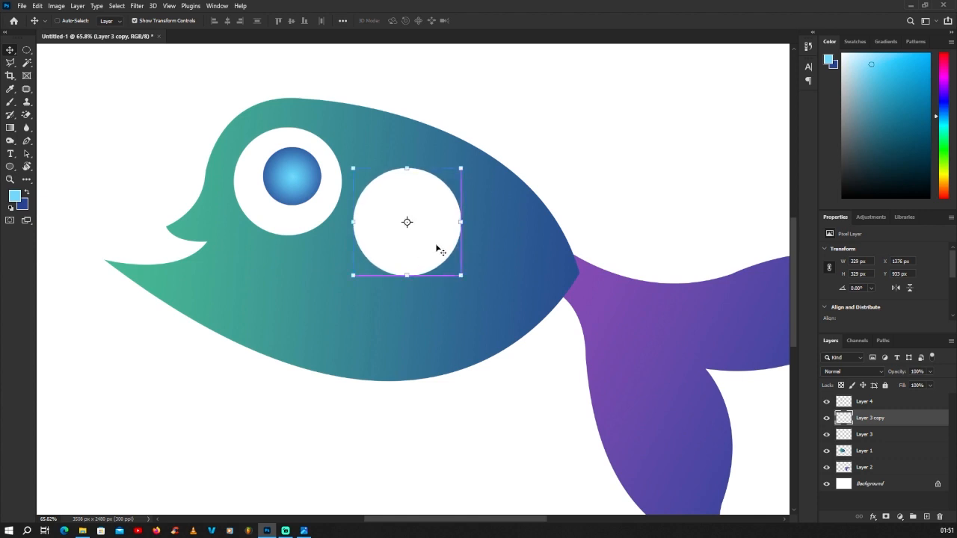
{"action": "key", "text": "ctrl+i"}
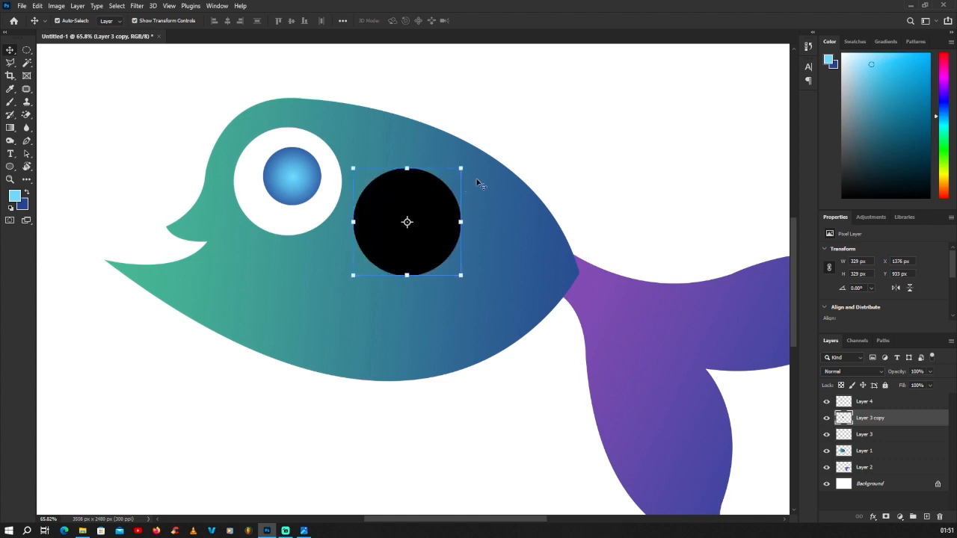
Scale the black circle to about 31%, centre it over the iris as the pupil, and move its layer above the iris layer.
{"action": "left_click_drag", "start_coordinate": [463, 162], "coordinate": [242, 140], "text": "alt"}
{"action": "scroll", "coordinate": [404, 217], "scroll_direction": "up", "scroll_amount": 3}
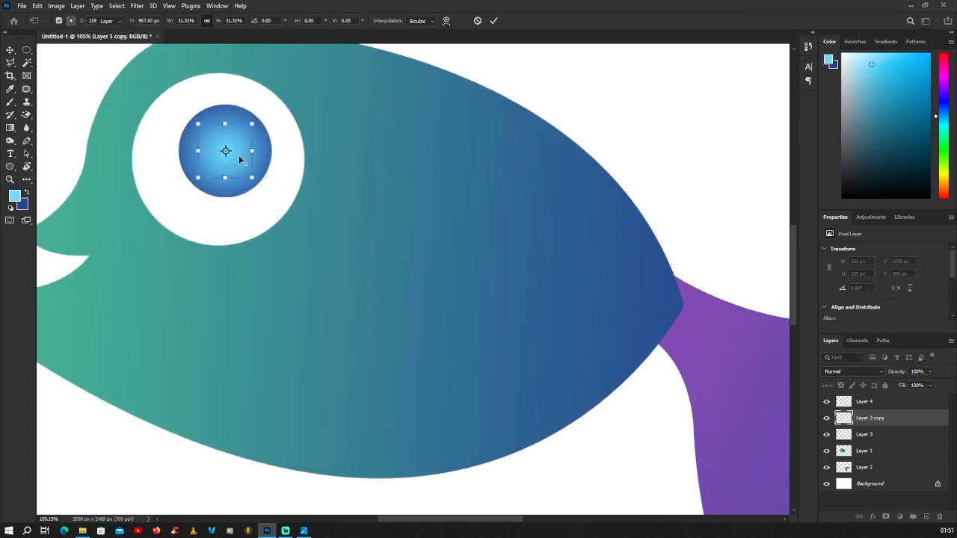
{"action": "key", "text": "Return"}
{"action": "left_click_drag", "start_coordinate": [880, 421], "coordinate": [881, 396]}
{"action": "scroll", "coordinate": [559, 328], "scroll_direction": "down", "scroll_amount": 4}
{"action": "scroll", "coordinate": [415, 250], "scroll_direction": "up", "scroll_amount": 4}
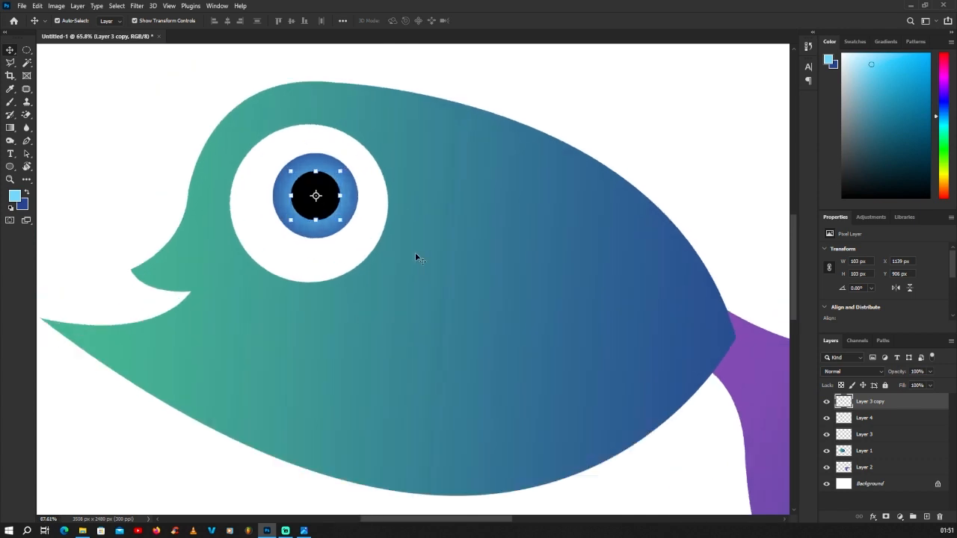
Scale the black pupil down to about 82% and shift it slightly upward within the iris.
{"action": "scroll", "coordinate": [295, 213], "scroll_direction": "down", "scroll_amount": 1}
{"action": "scroll", "coordinate": [363, 207], "scroll_direction": "up", "scroll_amount": 3}
{"action": "left_click_drag", "start_coordinate": [365, 200], "coordinate": [369, 199]}
{"action": "key", "text": "ctrl+t"}
{"action": "left_click_drag", "start_coordinate": [395, 163], "coordinate": [393, 177]}
{"action": "left_click_drag", "start_coordinate": [368, 202], "coordinate": [369, 196]}
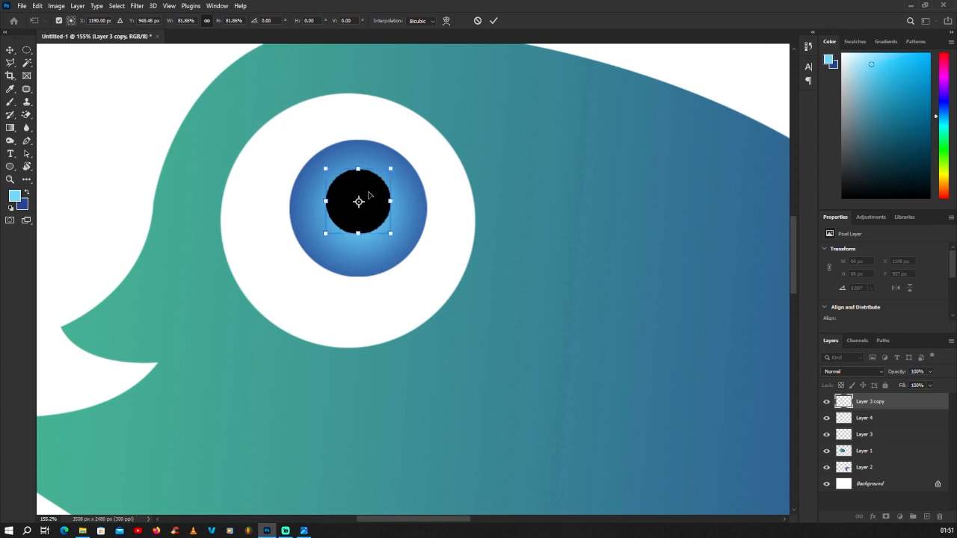
{"action": "key", "text": "Return"}
{"action": "scroll", "coordinate": [452, 202], "scroll_direction": "down", "scroll_amount": 3}
{"action": "left_click", "coordinate": [218, 150]}
{"action": "scroll", "coordinate": [387, 227], "scroll_direction": "up", "scroll_amount": 3}
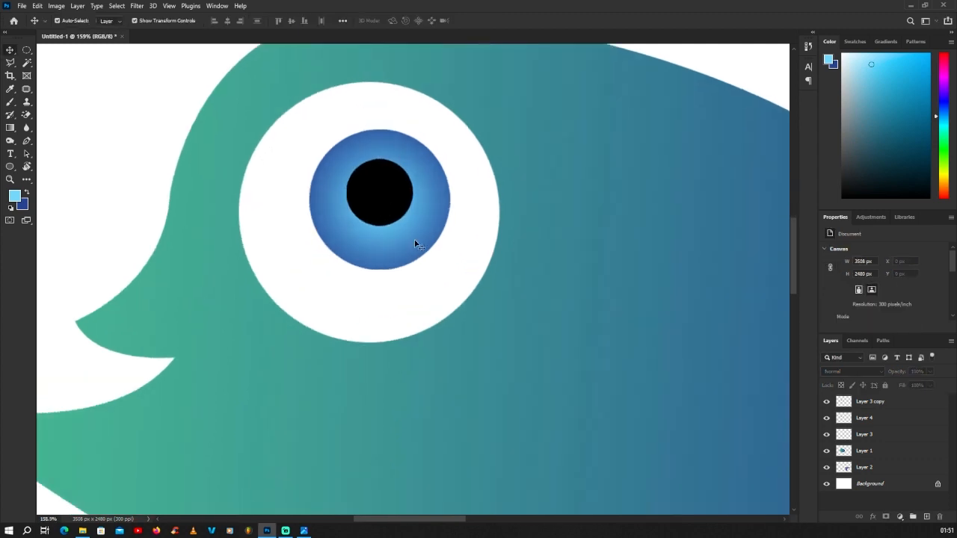
Duplicate the blue iris, scale the copy to about 70%, and move it up so it forms an inner ring around the pupil.
{"action": "left_click", "coordinate": [421, 230]}
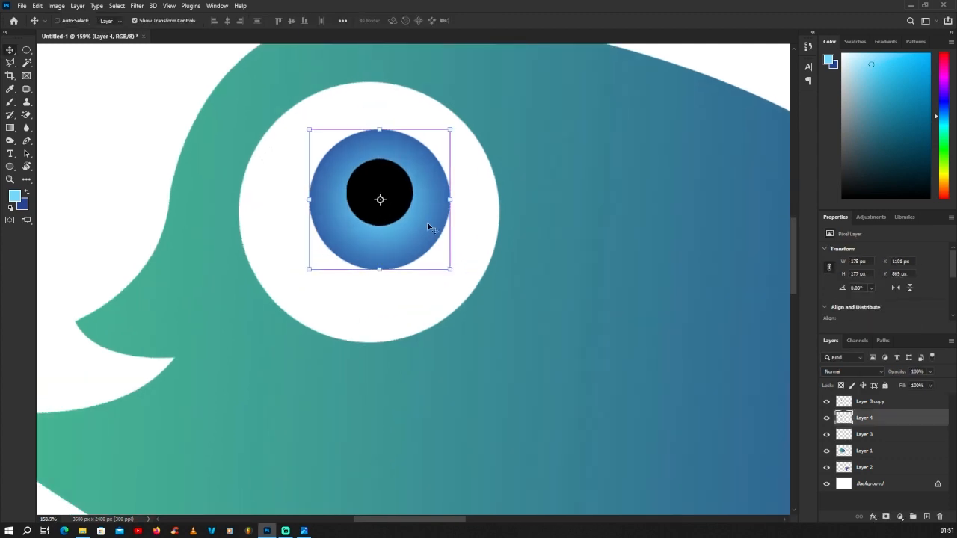
{"action": "left_click", "coordinate": [430, 228], "text": "alt"}
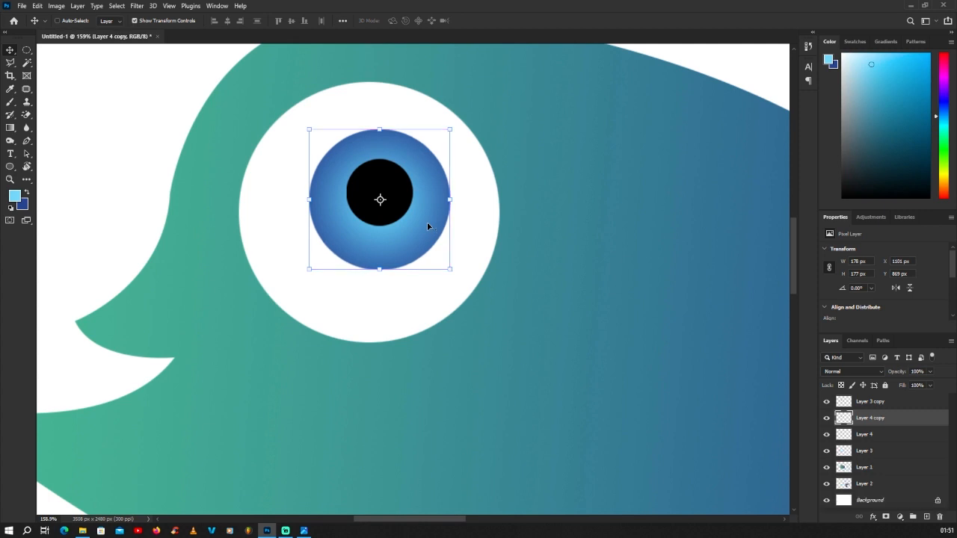
{"action": "left_click", "coordinate": [451, 131]}
{"action": "left_click_drag", "start_coordinate": [451, 132], "coordinate": [433, 150]}
{"action": "scroll", "coordinate": [422, 192], "scroll_direction": "up", "scroll_amount": 3}
{"action": "left_click_drag", "start_coordinate": [417, 214], "coordinate": [417, 200]}
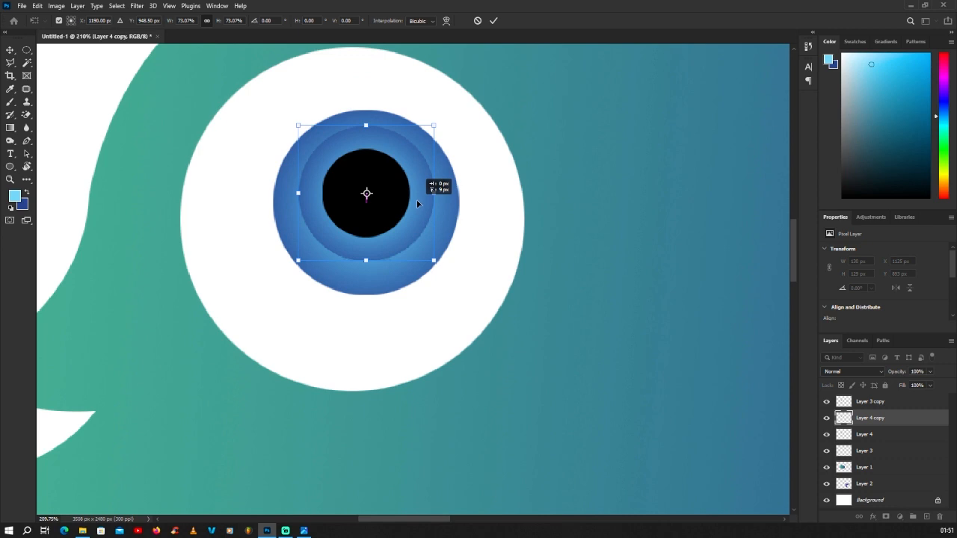
{"action": "left_click_drag", "start_coordinate": [433, 126], "coordinate": [430, 129]}
{"action": "key", "text": "Return"}
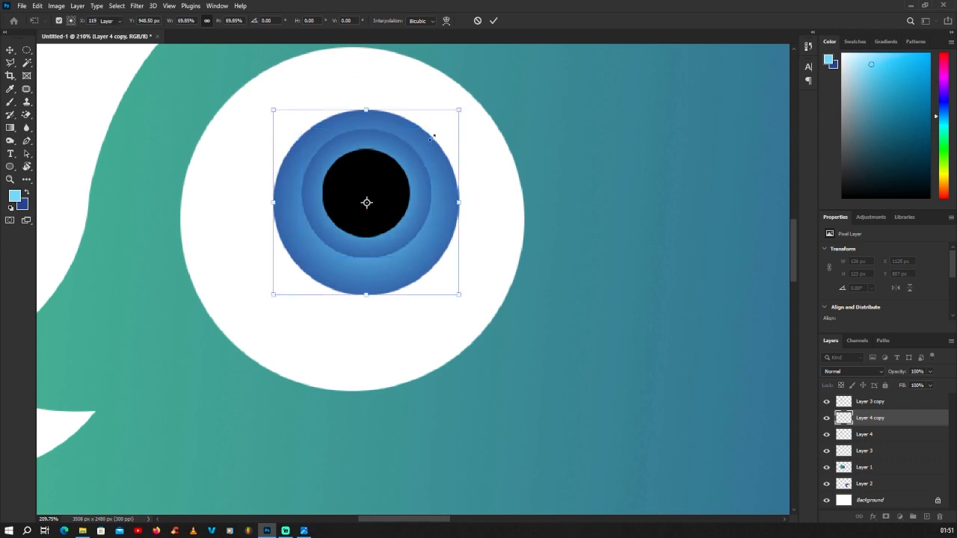
{"action": "scroll", "coordinate": [434, 196], "scroll_direction": "down", "scroll_amount": 14}
{"action": "left_click", "coordinate": [389, 235]}
Add an empty layer directly above the Background layer.
{"action": "scroll", "coordinate": [389, 235], "scroll_direction": "up", "scroll_amount": 2}
{"action": "scroll", "coordinate": [374, 220], "scroll_direction": "down", "scroll_amount": 1}
{"action": "scroll", "coordinate": [419, 230], "scroll_direction": "up", "scroll_amount": 2}
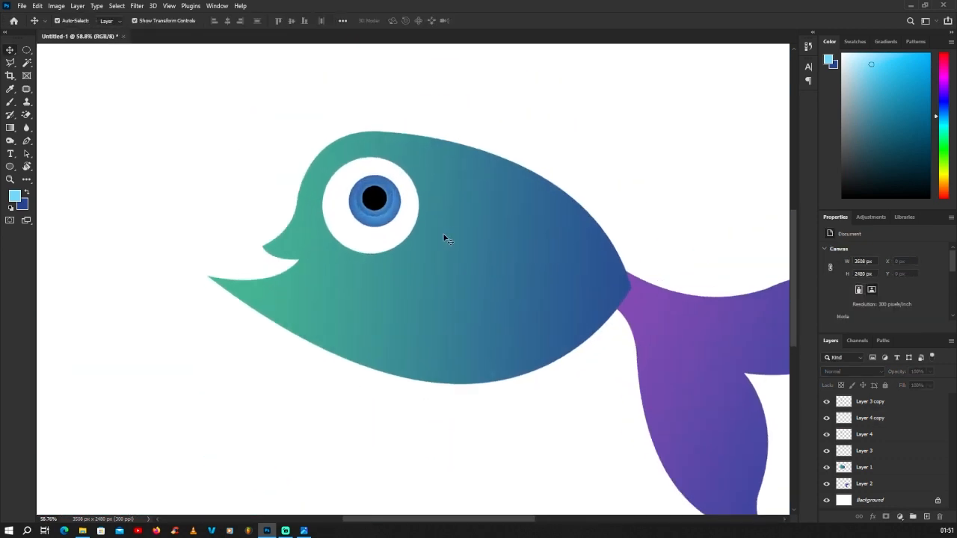
{"action": "scroll", "coordinate": [441, 237], "scroll_direction": "down", "scroll_amount": 6}
{"action": "scroll", "coordinate": [446, 217], "scroll_direction": "up", "scroll_amount": 4}
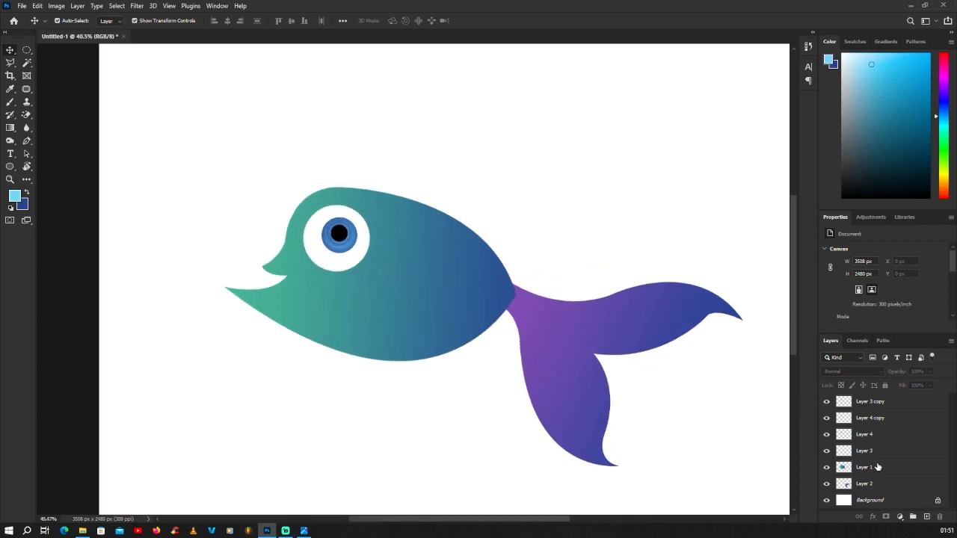
{"action": "left_click", "coordinate": [869, 501]}
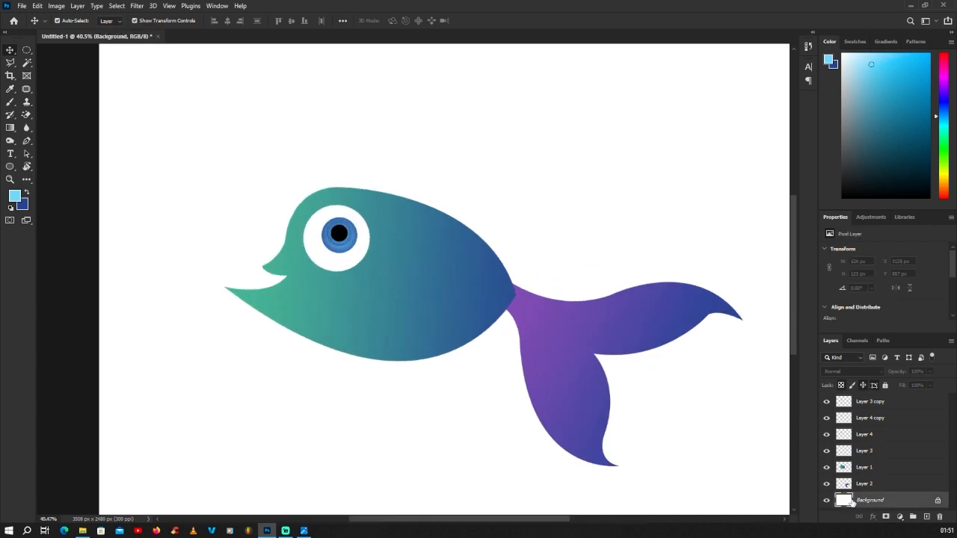
{"action": "left_click", "coordinate": [927, 517]}
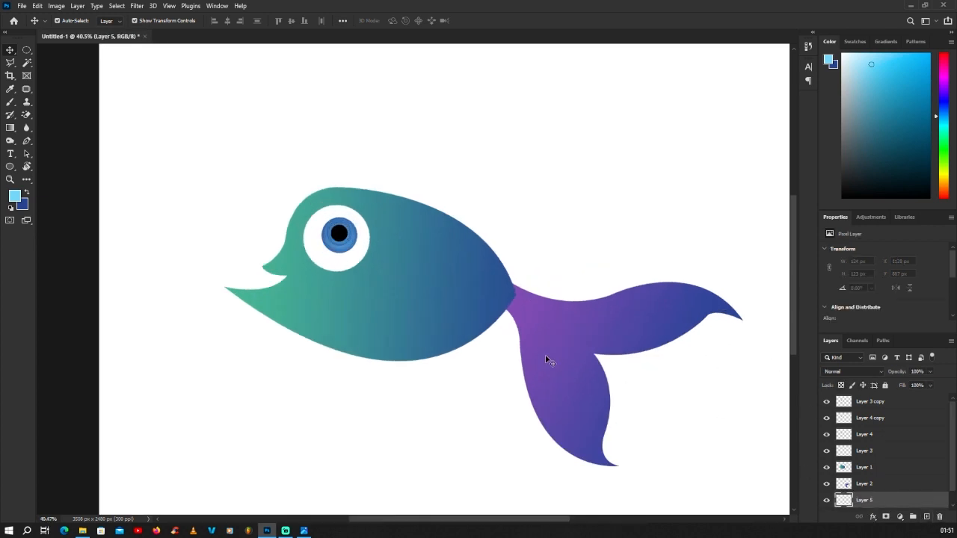
Start a Pen path above the eye, curving up off the back and arching over to a pointed fin tip above the tail.
{"action": "left_click", "coordinate": [27, 141]}
{"action": "scroll", "coordinate": [347, 214], "scroll_direction": "up", "scroll_amount": 2}
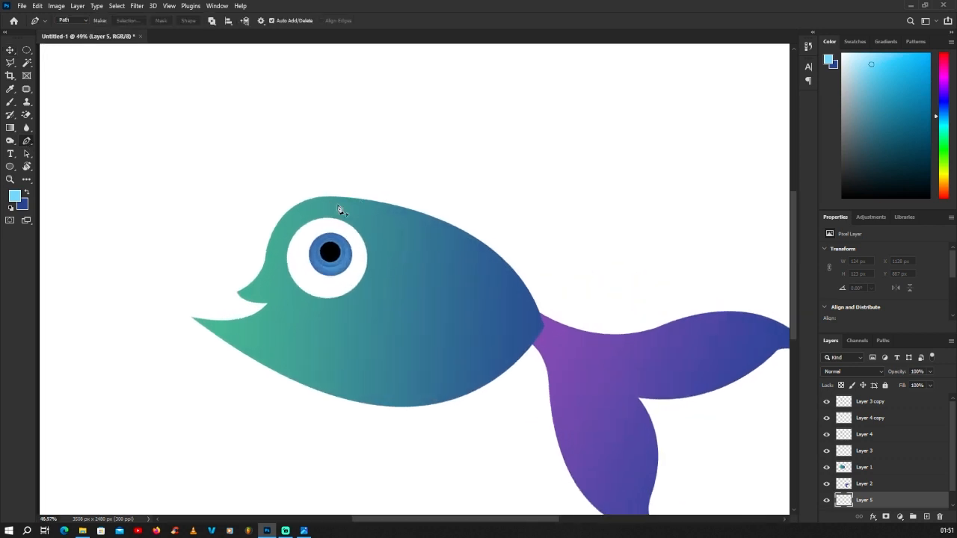
{"action": "left_click", "coordinate": [330, 203]}
{"action": "left_click_drag", "start_coordinate": [389, 166], "coordinate": [404, 132]}
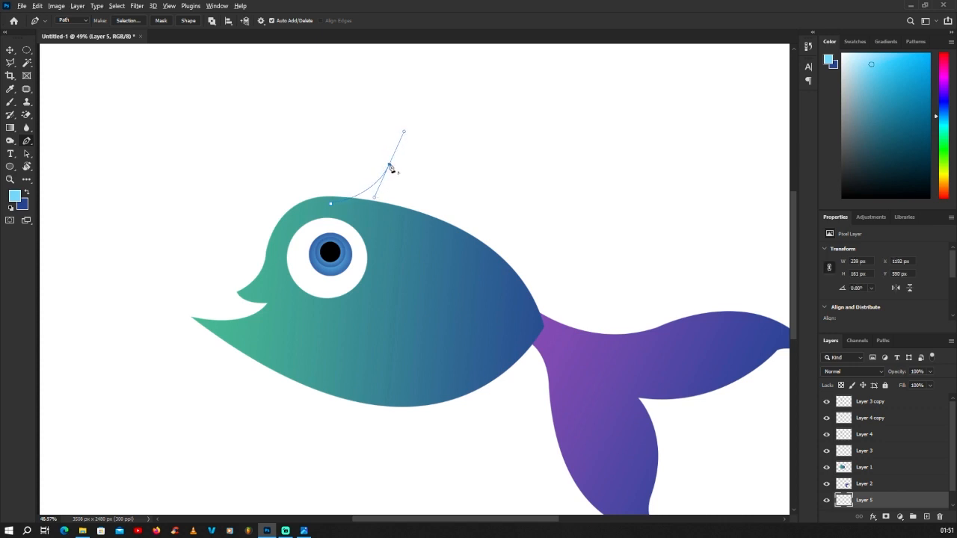
{"action": "left_click", "coordinate": [389, 166], "text": "alt"}
{"action": "scroll", "coordinate": [266, 166], "scroll_direction": "down", "scroll_amount": 2}
{"action": "scroll", "coordinate": [344, 159], "scroll_direction": "down", "scroll_amount": 1}
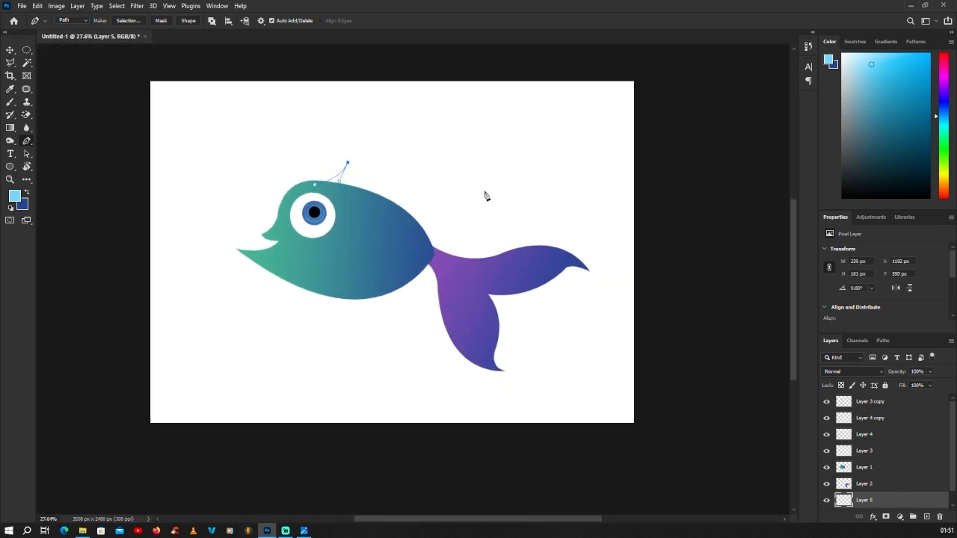
{"action": "left_click_drag", "start_coordinate": [501, 193], "coordinate": [612, 281]}
{"action": "scroll", "coordinate": [500, 225], "scroll_direction": "up", "scroll_amount": 2}
{"action": "left_click", "coordinate": [502, 180], "text": "alt"}
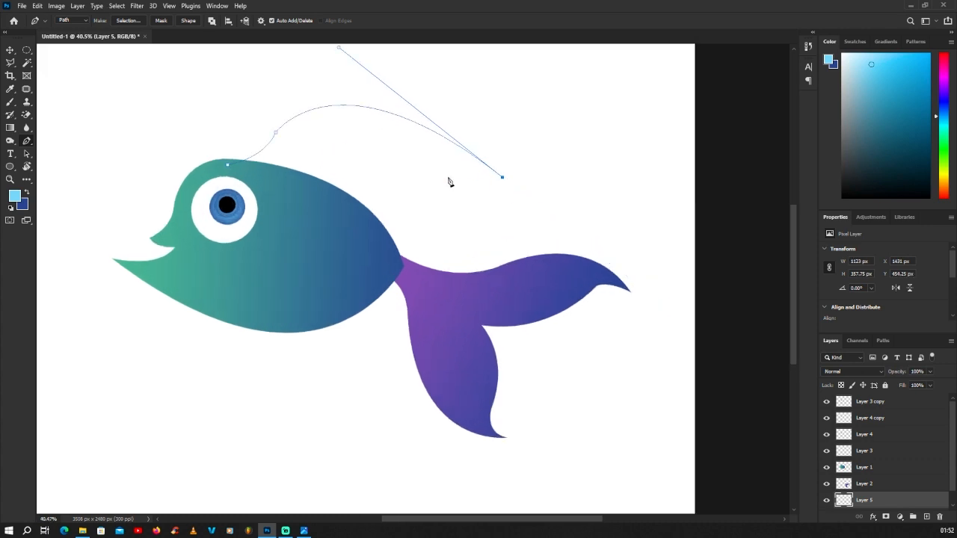
Continue the fin path along a notched trailing edge with a second lower tip, and close it through the body at the starting point.
{"action": "left_click_drag", "start_coordinate": [453, 171], "coordinate": [437, 180]}
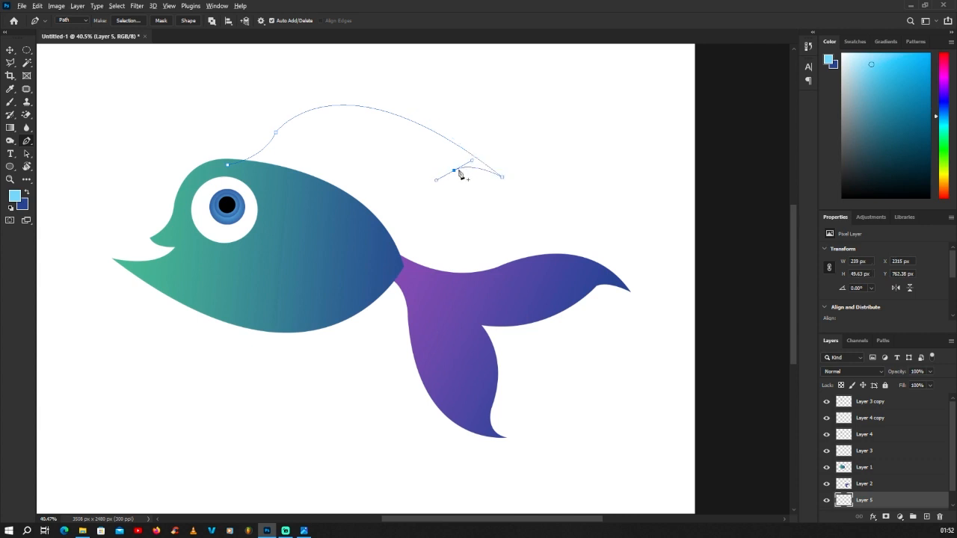
{"action": "left_click_drag", "start_coordinate": [340, 174], "coordinate": [273, 145]}
{"action": "left_click", "coordinate": [340, 174]}
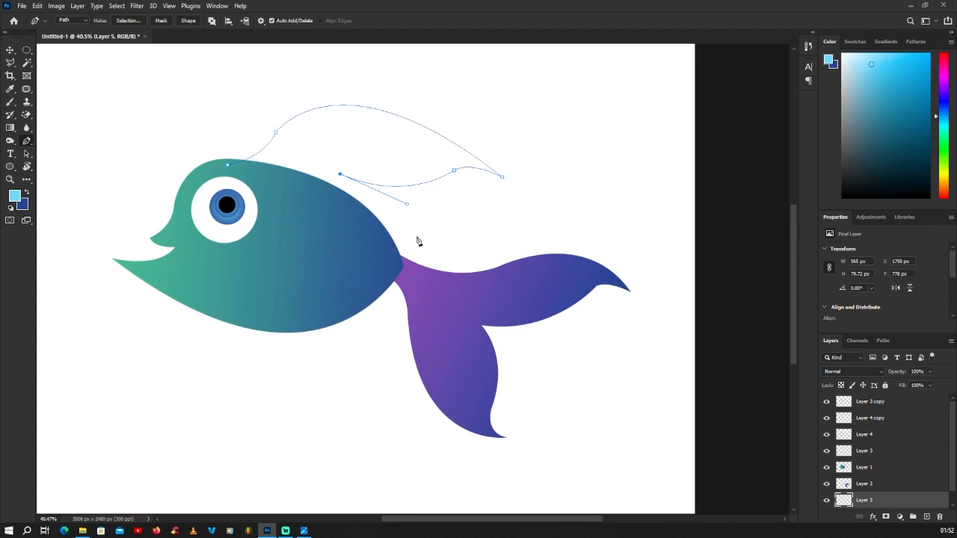
{"action": "left_click_drag", "start_coordinate": [417, 236], "coordinate": [427, 274]}
{"action": "left_click_drag", "start_coordinate": [347, 200], "coordinate": [284, 146]}
{"action": "key", "text": "ctrl+z"}
{"action": "left_click_drag", "start_coordinate": [358, 207], "coordinate": [262, 180]}
{"action": "left_click", "coordinate": [354, 201], "text": "alt"}
{"action": "left_click", "coordinate": [229, 169]}
Convert the closed fin path into a new anti-aliased selection with a 0 px feather radius.
{"action": "right_click", "coordinate": [319, 142]}
{"action": "left_click", "coordinate": [350, 181]}
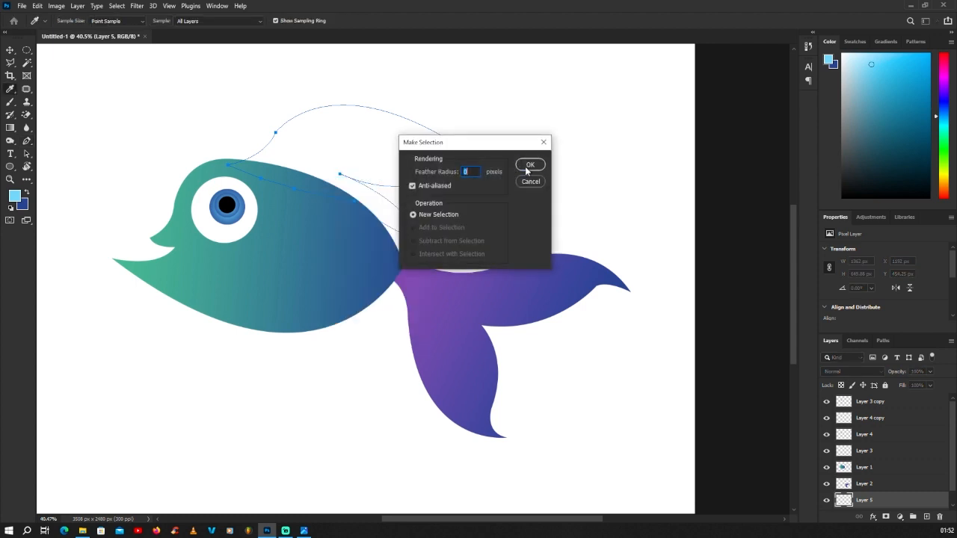
{"action": "left_click", "coordinate": [527, 163]}
{"action": "scroll", "coordinate": [456, 225], "scroll_direction": "down", "scroll_amount": 1}
{"action": "scroll", "coordinate": [440, 223], "scroll_direction": "down", "scroll_amount": 1}
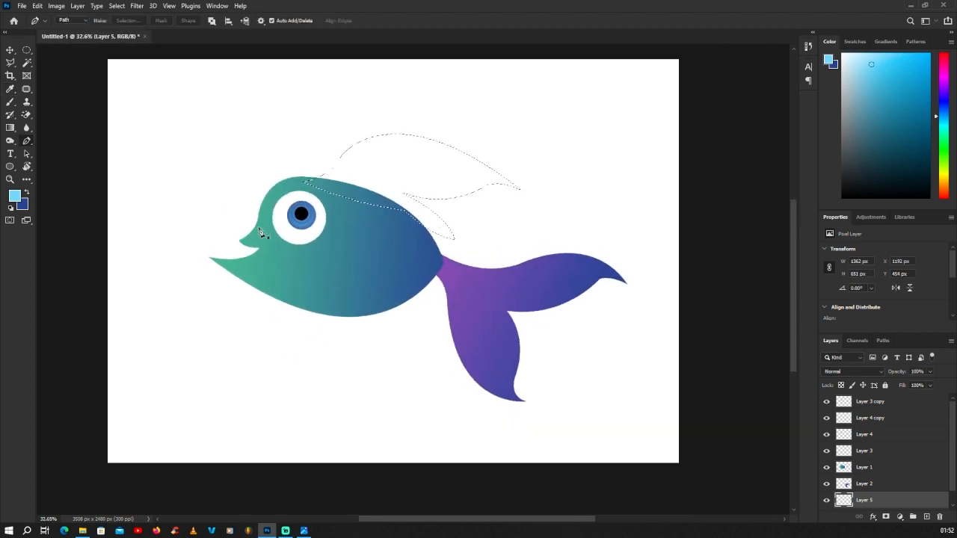
Set the foreground colour to a medium blue.
{"action": "left_click", "coordinate": [14, 197]}
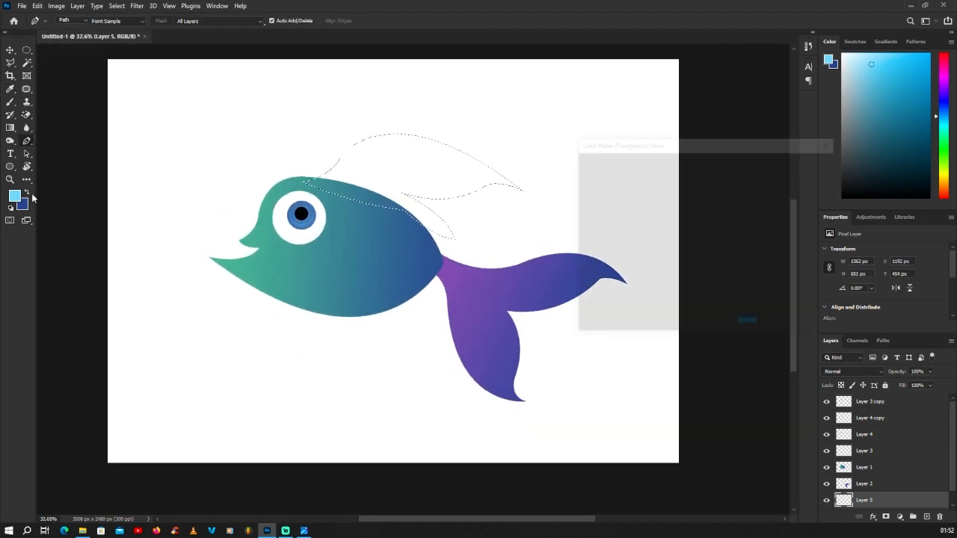
{"action": "left_click", "coordinate": [714, 215]}
{"action": "left_click_drag", "start_coordinate": [626, 203], "coordinate": [651, 210]}
{"action": "left_click", "coordinate": [791, 168]}
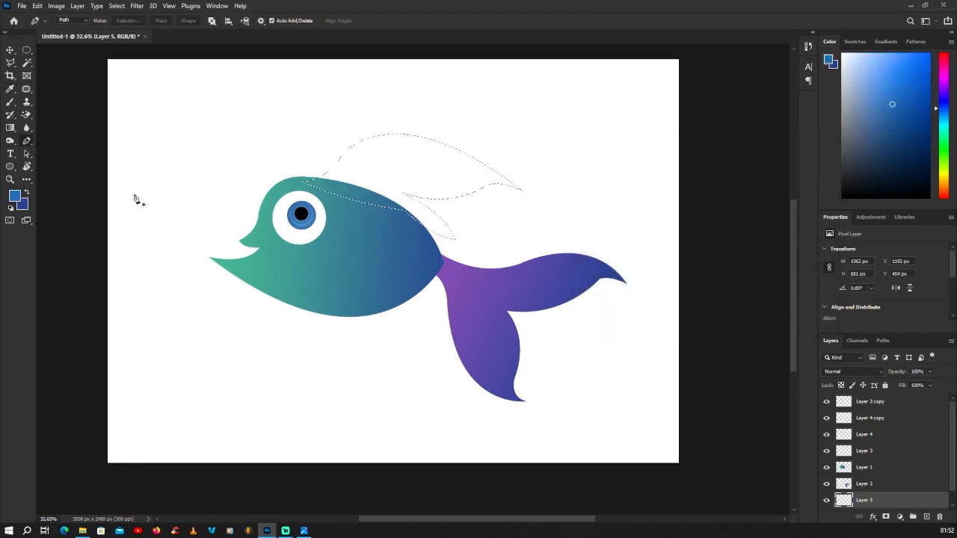
Set the background colour to the purple sampled from the fish's tail.
{"action": "left_click", "coordinate": [23, 205]}
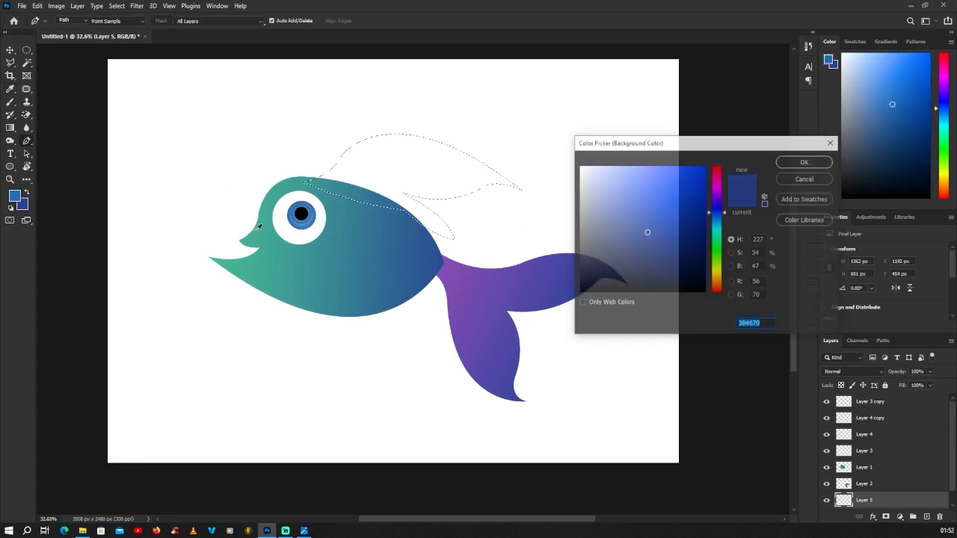
{"action": "left_click", "coordinate": [491, 288]}
{"action": "left_click", "coordinate": [806, 161]}
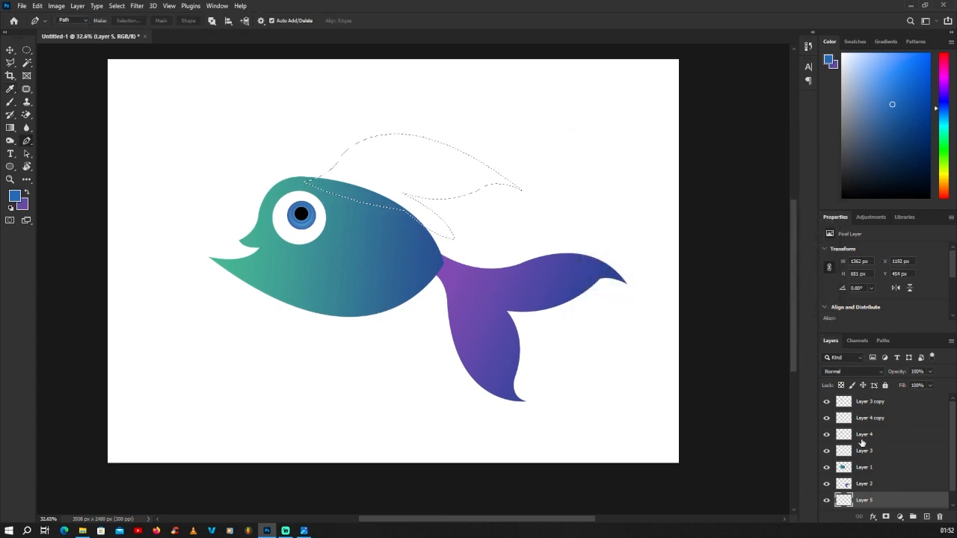
Fill the dorsal fin selection with a blue-to-purple gradient from its front base to the pointed tip, and deselect it.
{"action": "left_click", "coordinate": [10, 128]}
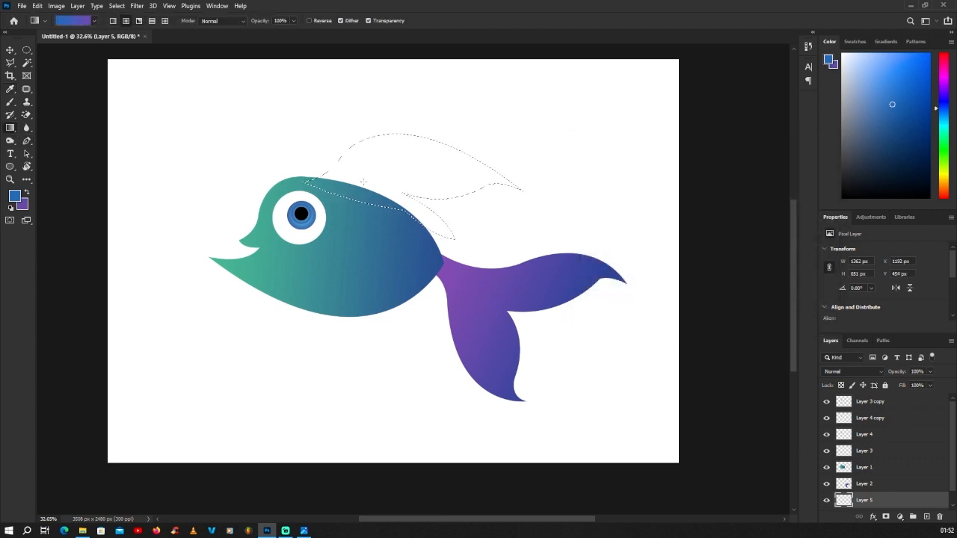
{"action": "left_click_drag", "start_coordinate": [308, 182], "coordinate": [497, 173]}
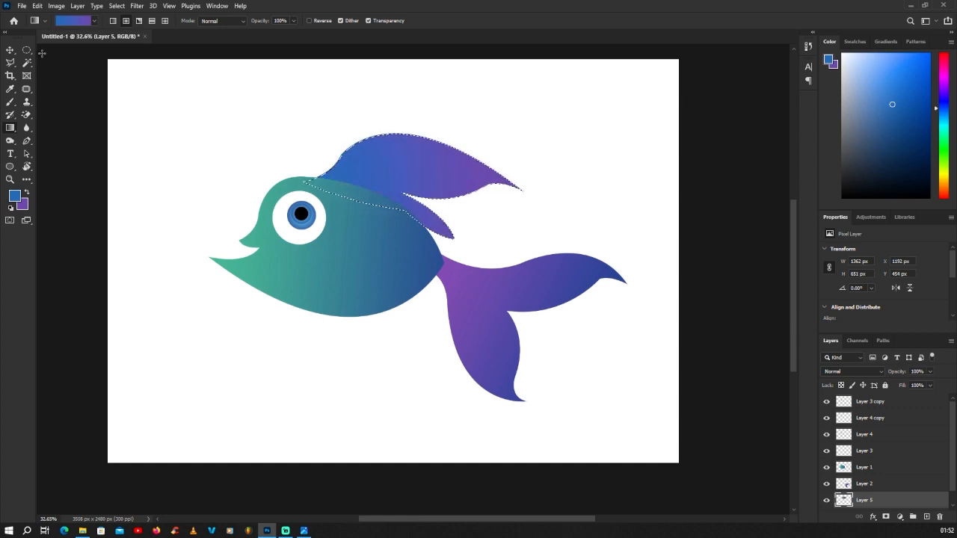
{"action": "left_click", "coordinate": [27, 50]}
{"action": "left_click", "coordinate": [397, 207]}
{"action": "scroll", "coordinate": [397, 207], "scroll_direction": "down", "scroll_amount": 3}
{"action": "scroll", "coordinate": [397, 207], "scroll_direction": "up", "scroll_amount": 1}
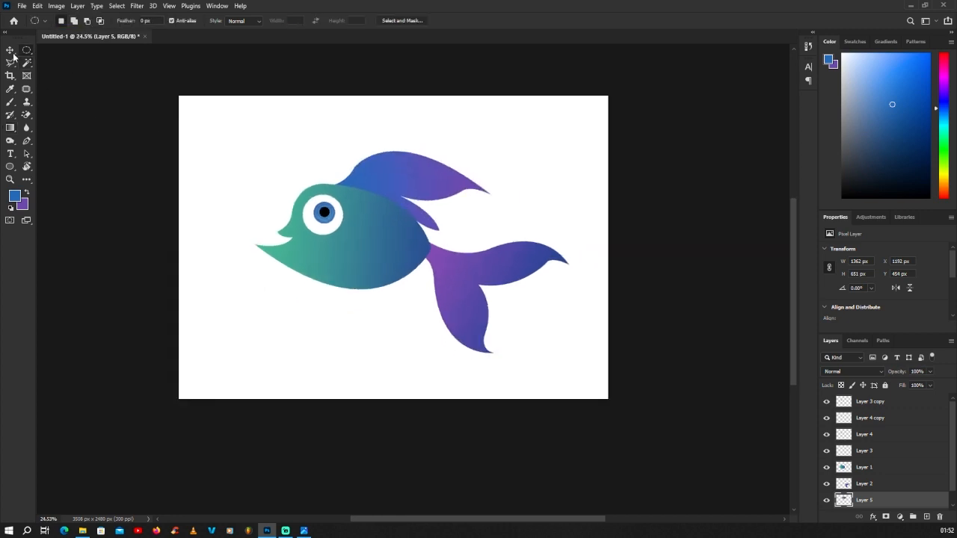
{"action": "left_click", "coordinate": [12, 52]}
{"action": "left_click", "coordinate": [110, 103]}
{"action": "scroll", "coordinate": [341, 198], "scroll_direction": "down", "scroll_amount": 2}
{"action": "scroll", "coordinate": [356, 216], "scroll_direction": "up", "scroll_amount": 5}
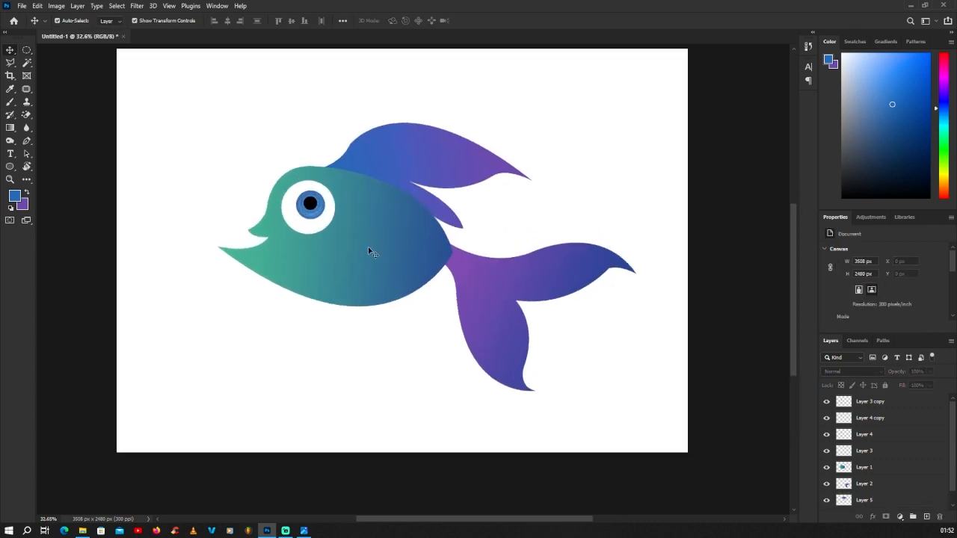
{"action": "left_click_drag", "start_coordinate": [373, 238], "coordinate": [386, 232]}
{"action": "key", "text": "ctrl+z"}
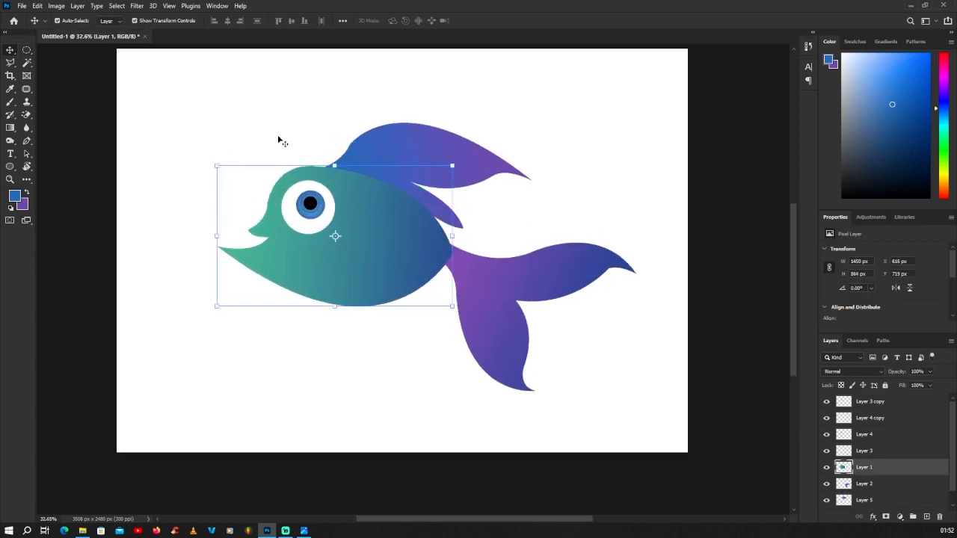
Select the fish body's layer and add a new empty layer directly above it.
{"action": "left_click", "coordinate": [281, 141]}
{"action": "left_click", "coordinate": [357, 213]}
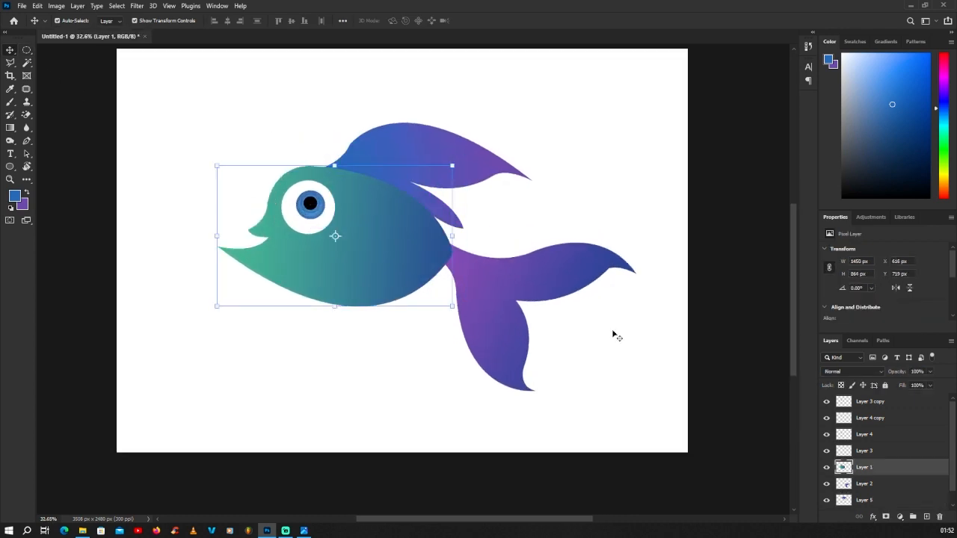
{"action": "left_click", "coordinate": [927, 517]}
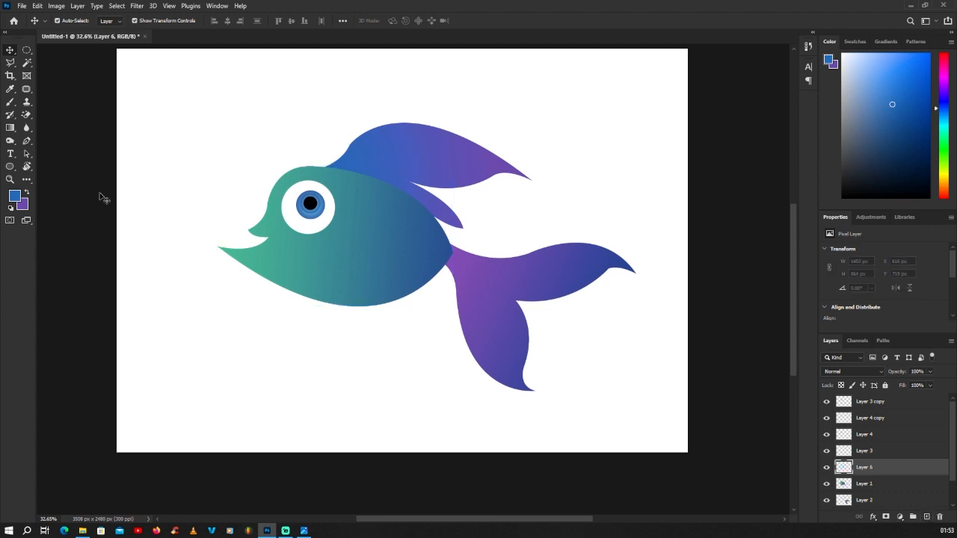
Start a Pen path with a short arch on the body behind the eye, and curve it down to a pointed tip below the belly.
{"action": "left_click", "coordinate": [26, 142]}
{"action": "scroll", "coordinate": [367, 277], "scroll_direction": "up", "scroll_amount": 2}
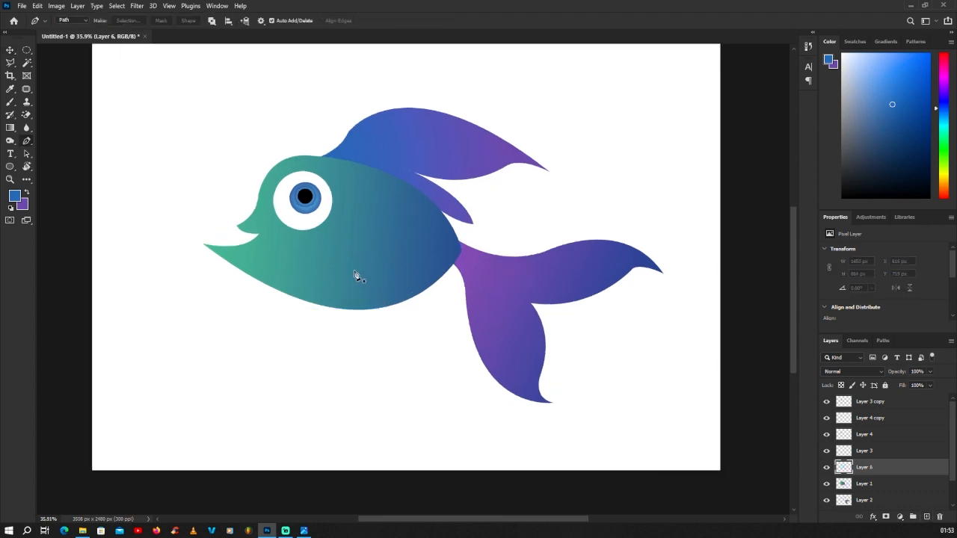
{"action": "scroll", "coordinate": [367, 256], "scroll_direction": "up", "scroll_amount": 1}
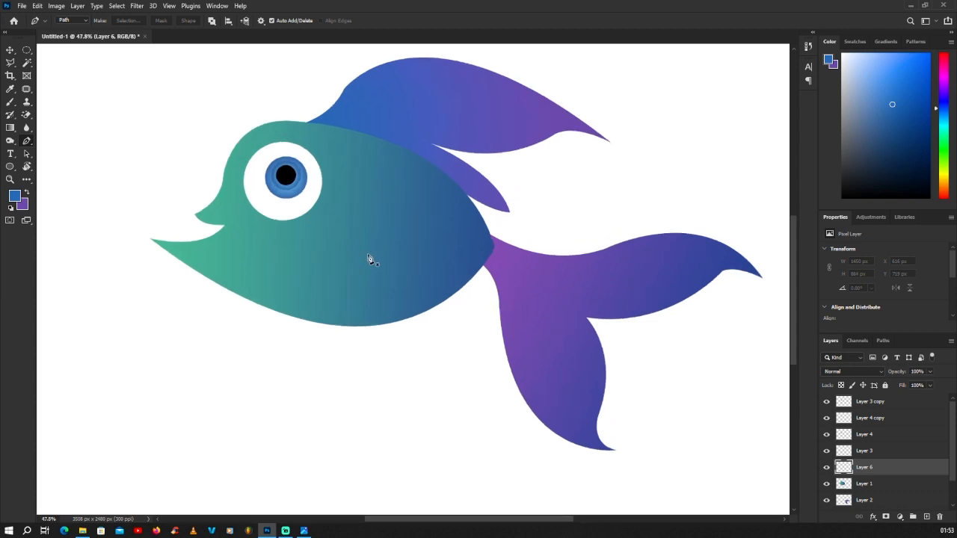
{"action": "left_click", "coordinate": [362, 255]}
{"action": "left_click", "coordinate": [315, 262]}
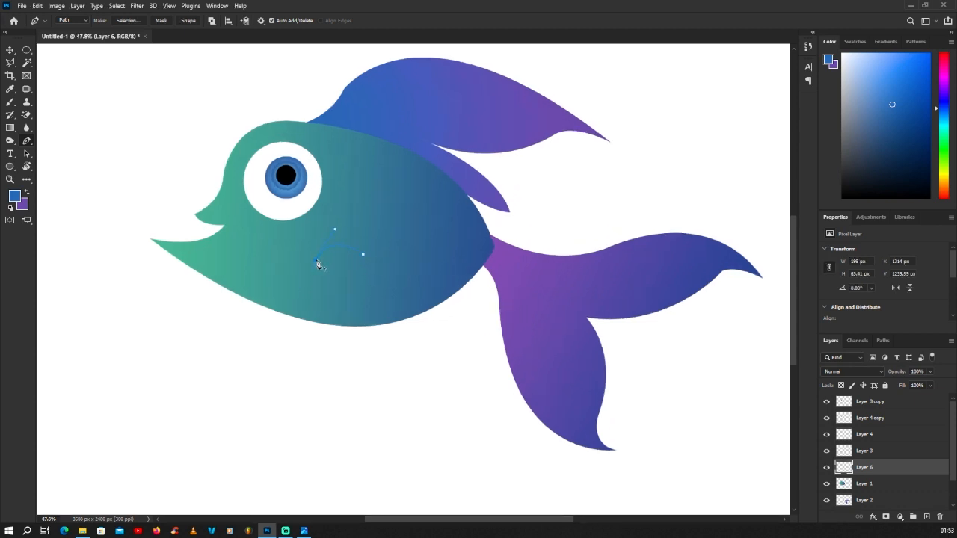
{"action": "scroll", "coordinate": [319, 262], "scroll_direction": "down", "scroll_amount": 2}
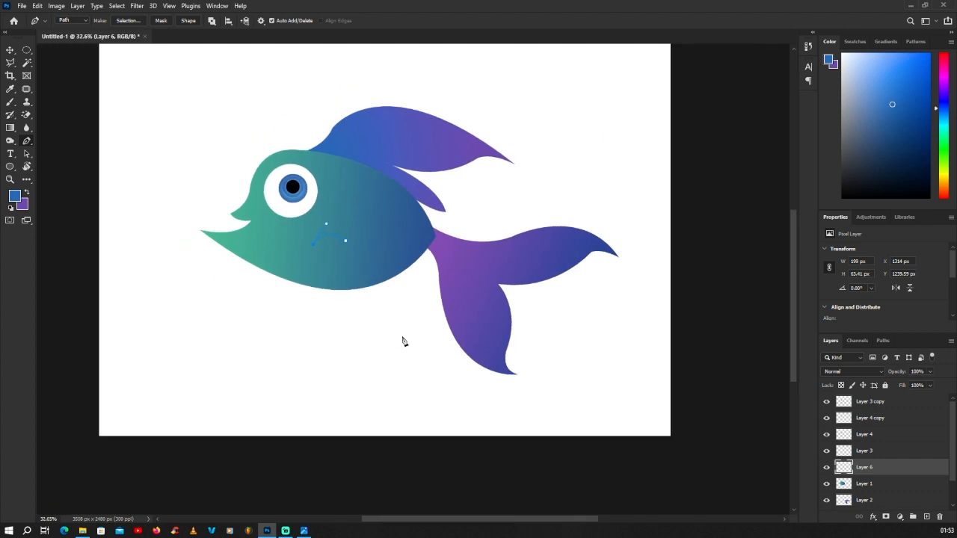
{"action": "left_click_drag", "start_coordinate": [402, 332], "coordinate": [488, 341]}
{"action": "scroll", "coordinate": [387, 295], "scroll_direction": "up", "scroll_amount": 1}
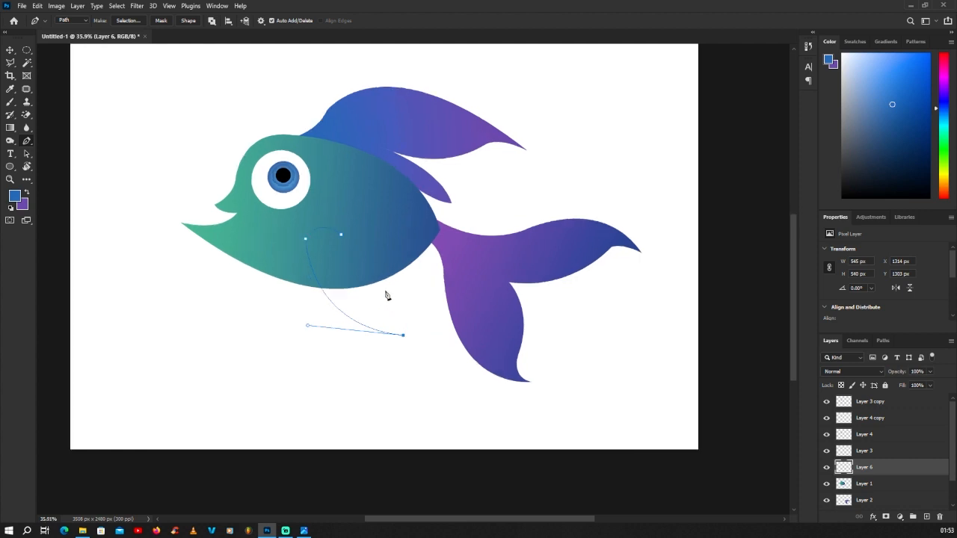
Continue the side fin path up a notched trailing edge back into the body, and close it at the starting point.
{"action": "left_click_drag", "start_coordinate": [383, 300], "coordinate": [392, 276]}
{"action": "left_click", "coordinate": [384, 299], "text": "alt"}
{"action": "left_click_drag", "start_coordinate": [344, 252], "coordinate": [291, 250]}
{"action": "scroll", "coordinate": [337, 253], "scroll_direction": "up", "scroll_amount": 3}
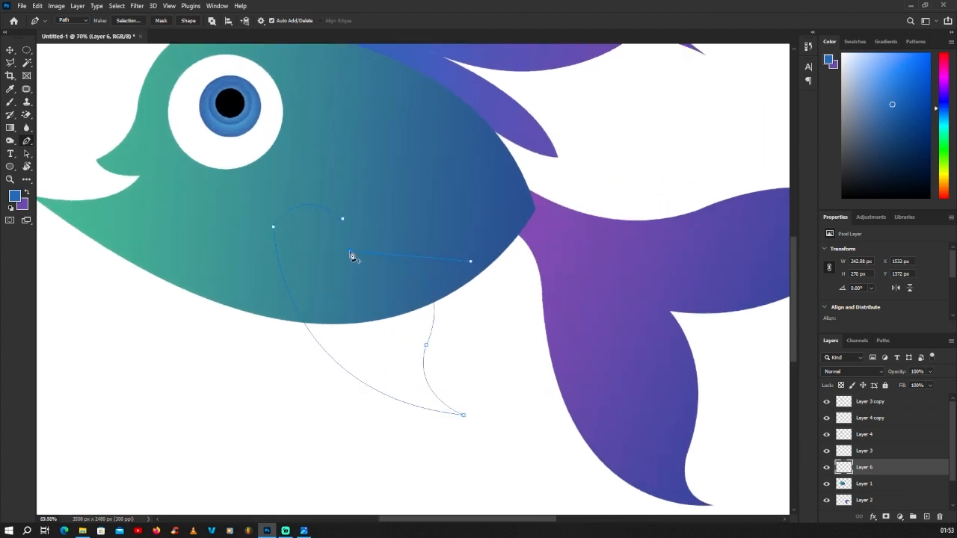
{"action": "scroll", "coordinate": [352, 256], "scroll_direction": "up", "scroll_amount": 1}
{"action": "left_click_drag", "start_coordinate": [355, 203], "coordinate": [364, 202]}
{"action": "key", "text": "ctrl+z"}
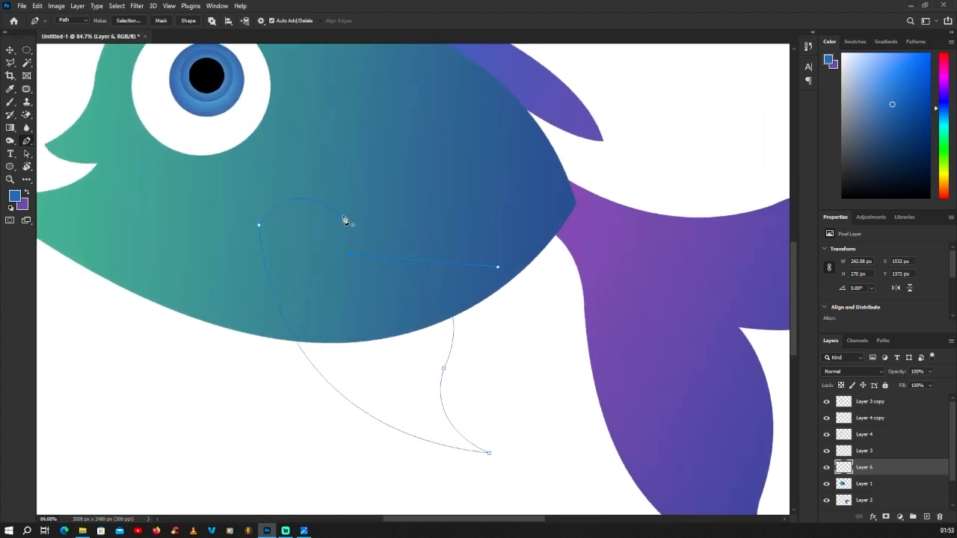
Convert the closed side fin path into a new anti-aliased selection with a 0 px feather radius.
{"action": "right_click", "coordinate": [371, 195]}
{"action": "left_click", "coordinate": [404, 230]}
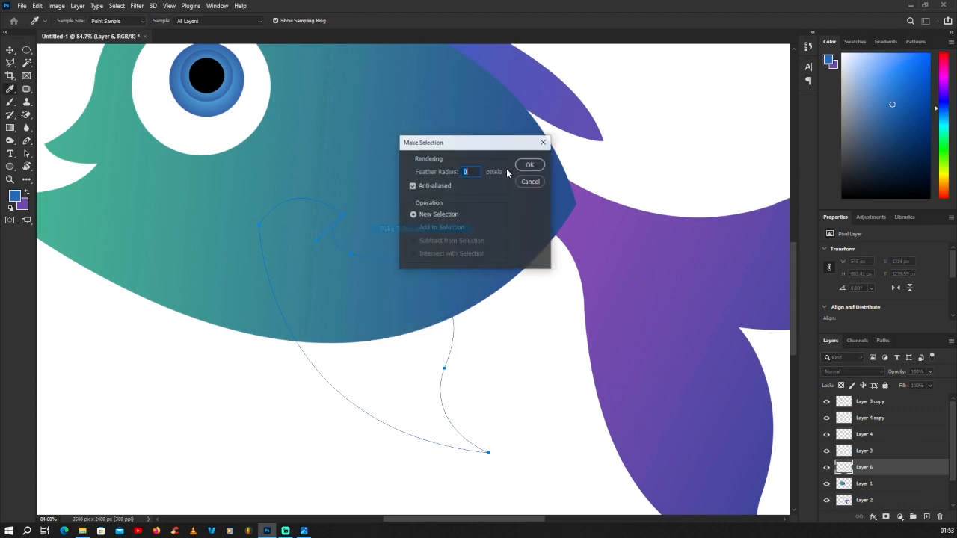
{"action": "left_click", "coordinate": [531, 165]}
Fill the side fin selection with a blue-to-purple gradient from its rounded top to past the lower tip, and deselect it.
{"action": "scroll", "coordinate": [376, 248], "scroll_direction": "down", "scroll_amount": 3}
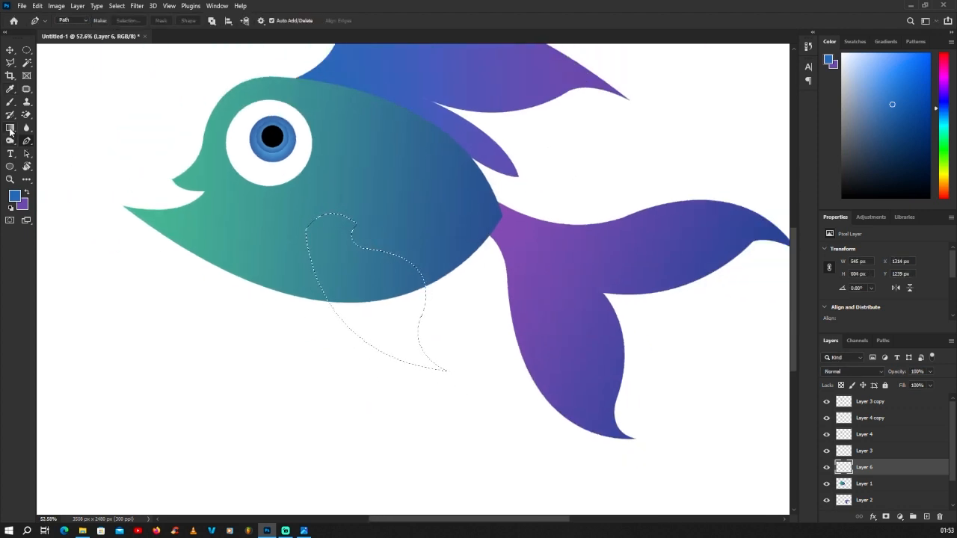
{"action": "key", "text": "g"}
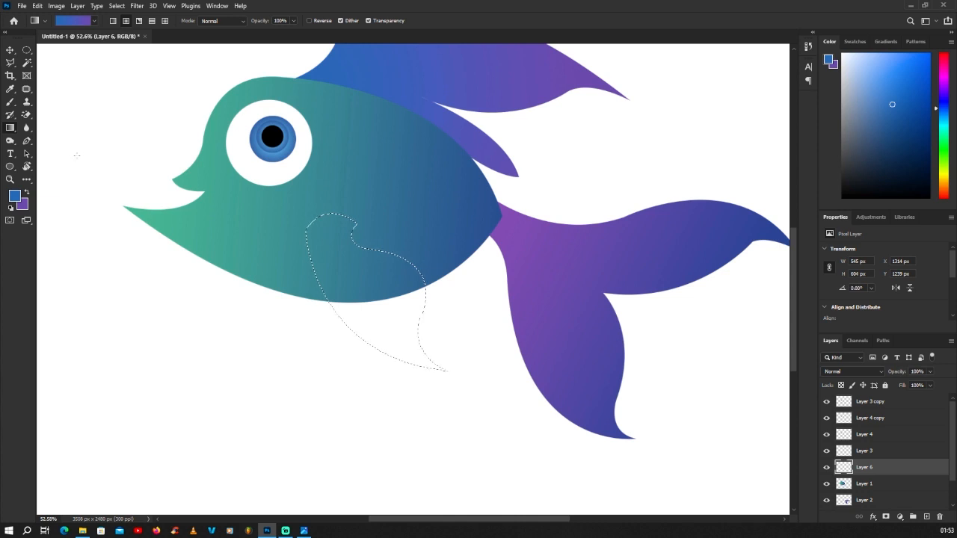
{"action": "left_click_drag", "start_coordinate": [314, 222], "coordinate": [452, 394]}
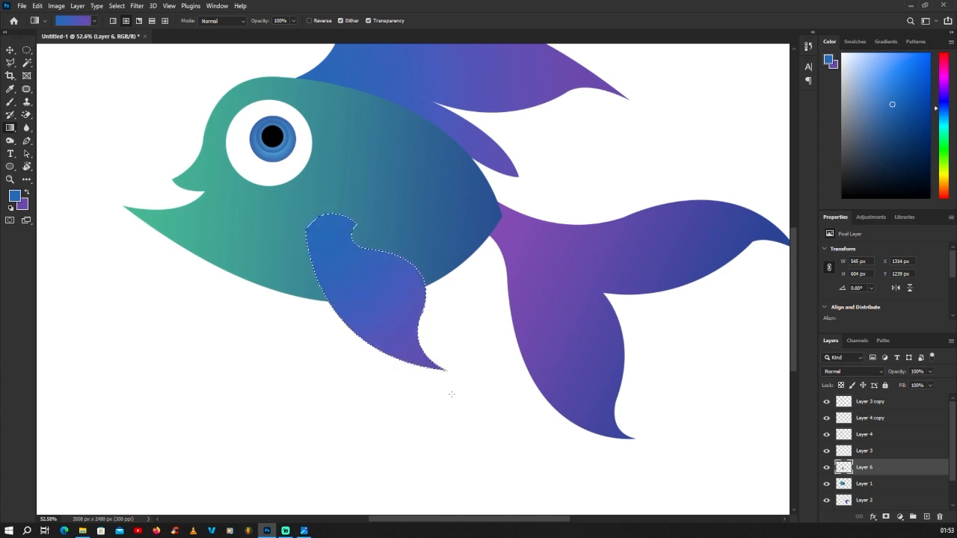
{"action": "scroll", "coordinate": [443, 363], "scroll_direction": "down", "scroll_amount": 3}
{"action": "left_click", "coordinate": [26, 50]}
{"action": "key", "text": "ctrl+d"}
{"action": "scroll", "coordinate": [395, 246], "scroll_direction": "down", "scroll_amount": 1}
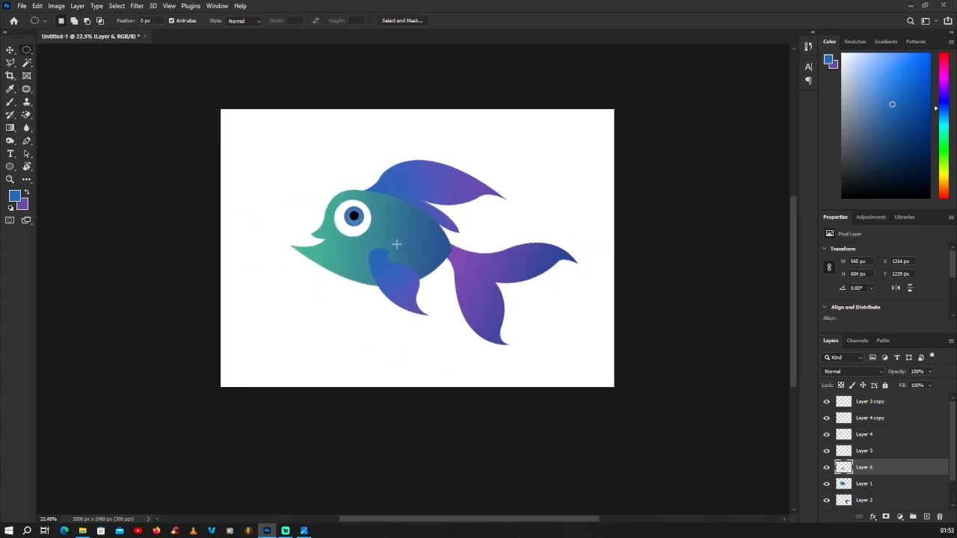
Add a new empty layer directly above the Background layer, beneath all the fish parts.
{"action": "scroll", "coordinate": [376, 250], "scroll_direction": "up", "scroll_amount": 2}
{"action": "scroll", "coordinate": [366, 240], "scroll_direction": "down", "scroll_amount": 2}
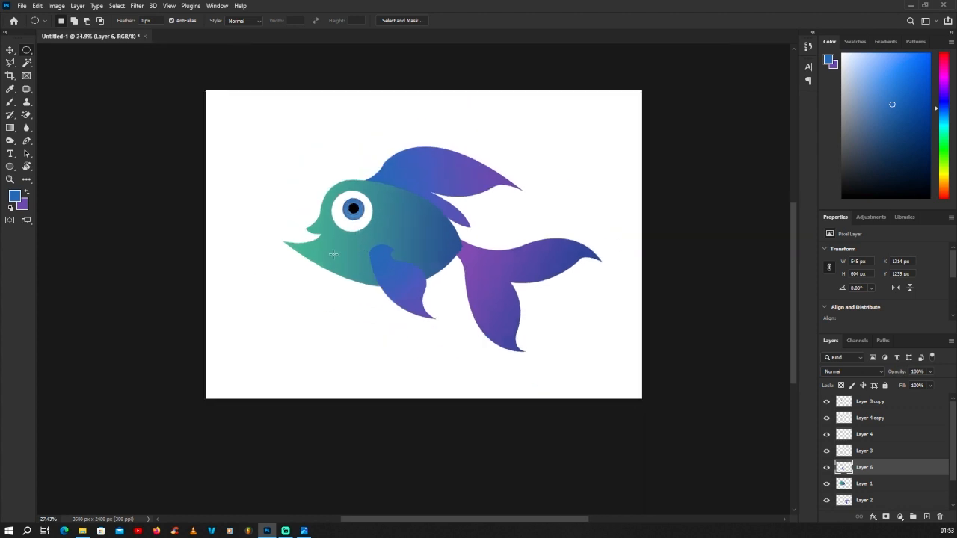
{"action": "scroll", "coordinate": [395, 252], "scroll_direction": "up", "scroll_amount": 1}
{"action": "scroll", "coordinate": [854, 467], "scroll_direction": "down", "scroll_amount": 1}
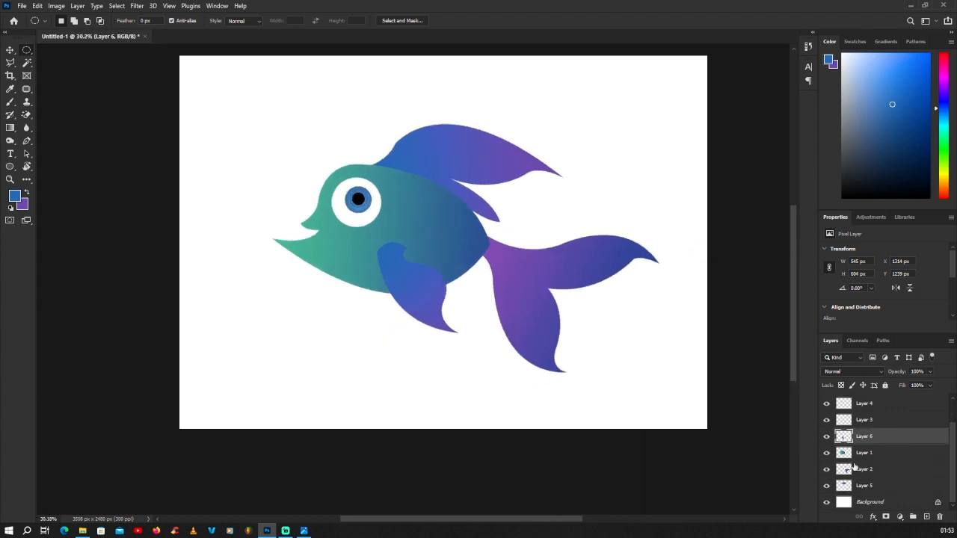
{"action": "left_click", "coordinate": [871, 504]}
{"action": "left_click", "coordinate": [927, 516]}
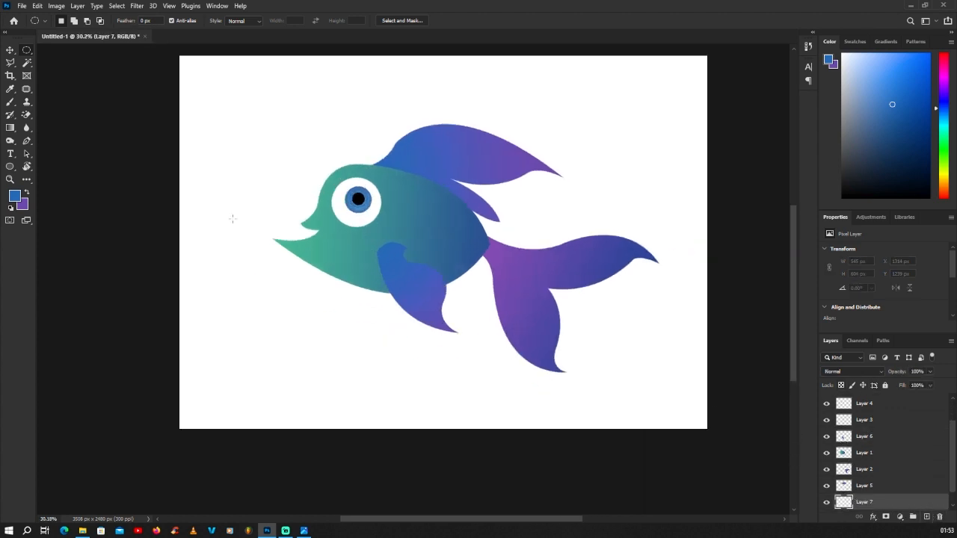
Draw a closed Pen path for a small curved fin, from inside the body below the mouth to a pointed tip under the belly and back.
{"action": "left_click", "coordinate": [26, 142]}
{"action": "scroll", "coordinate": [347, 307], "scroll_direction": "up", "scroll_amount": 3}
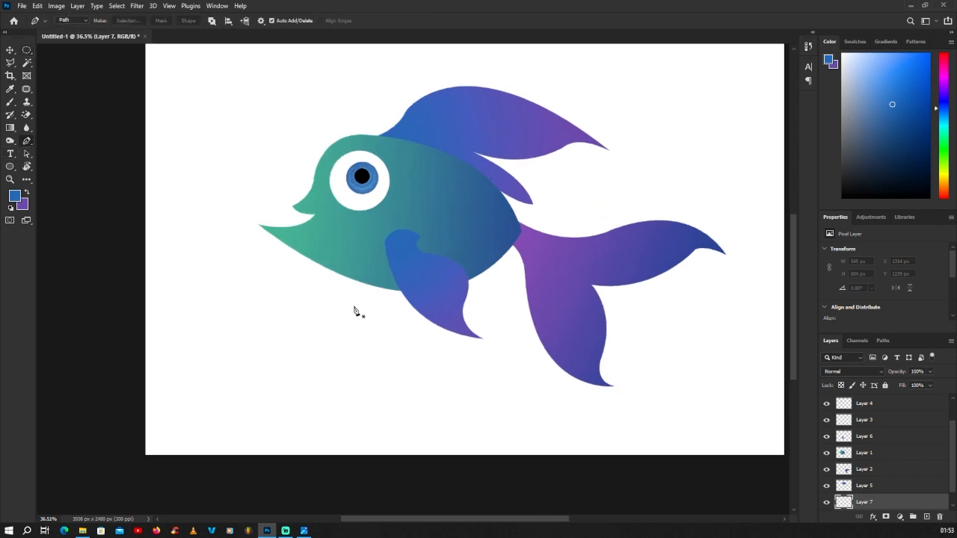
{"action": "left_click", "coordinate": [312, 224]}
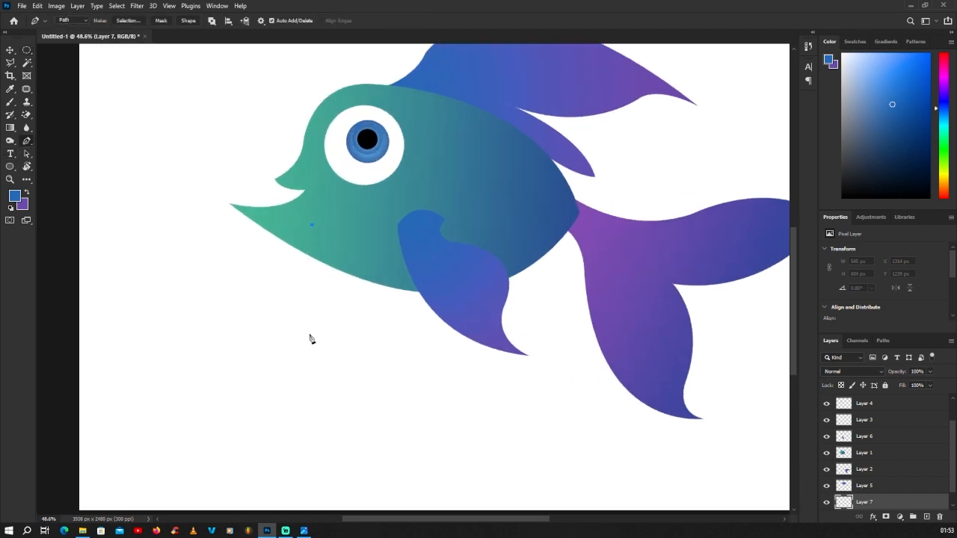
{"action": "left_click_drag", "start_coordinate": [310, 326], "coordinate": [346, 391]}
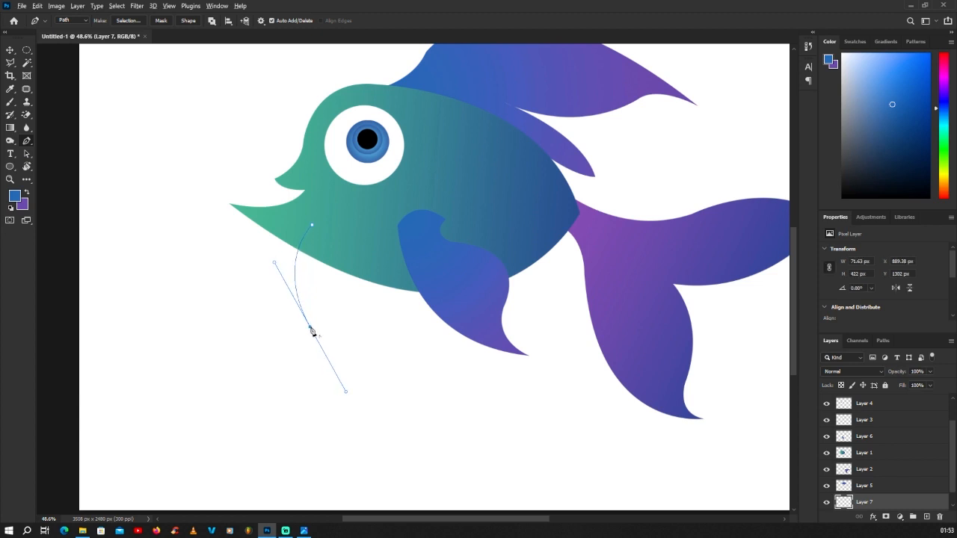
{"action": "left_click", "coordinate": [310, 328]}
{"action": "left_click_drag", "start_coordinate": [343, 248], "coordinate": [388, 224]}
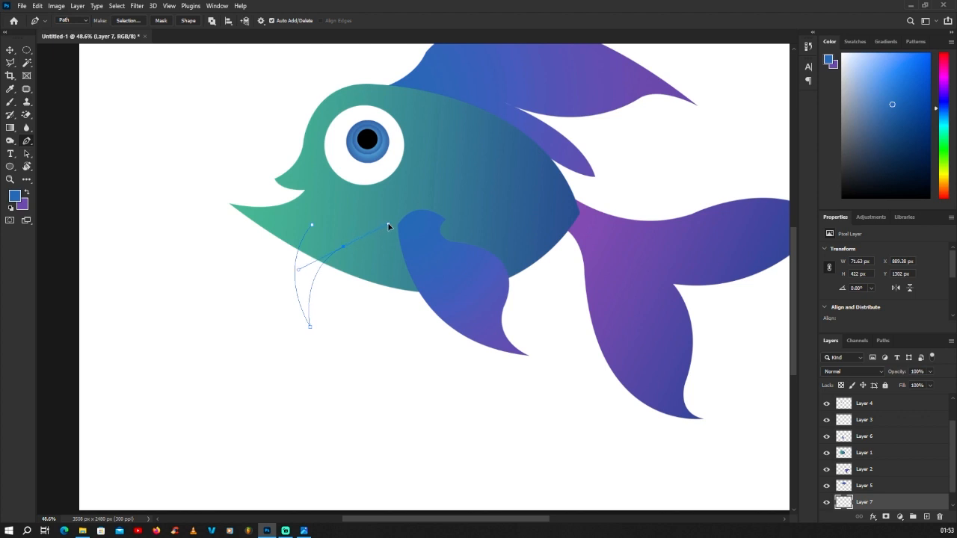
{"action": "left_click", "coordinate": [343, 249]}
{"action": "left_click", "coordinate": [312, 225]}
Convert the small front fin path into a selection.
{"action": "right_click", "coordinate": [349, 203]}
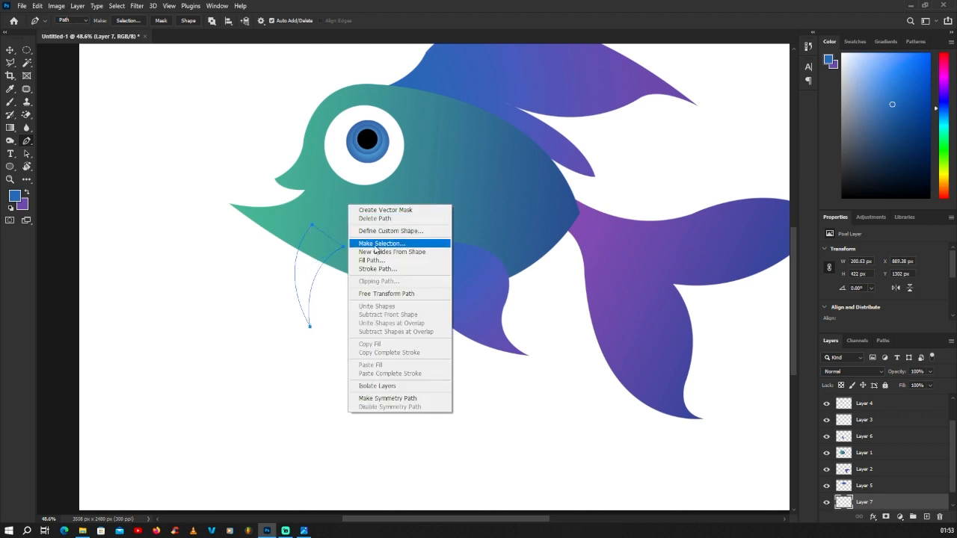
{"action": "left_click", "coordinate": [380, 247]}
{"action": "left_click", "coordinate": [543, 170]}
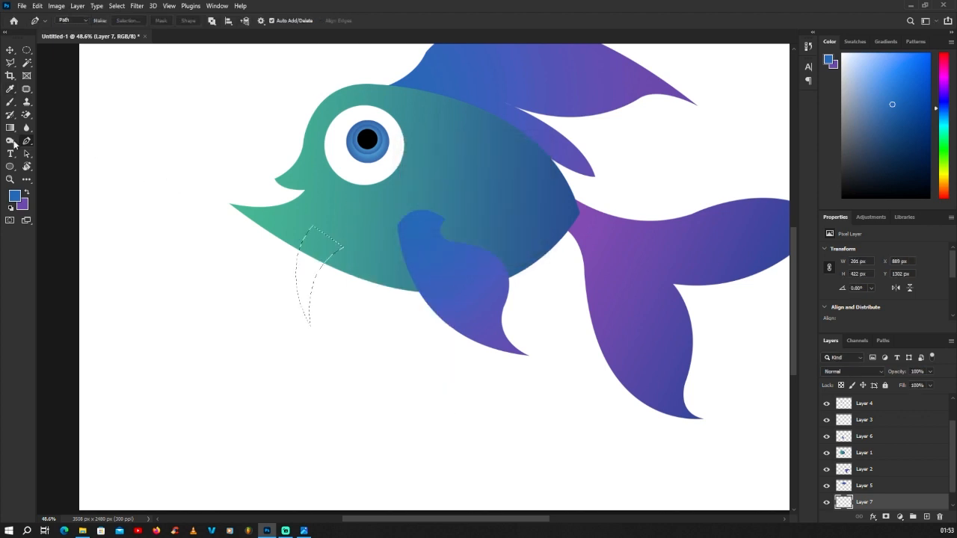
Fill the small front fin selection with a blue-to-purple gradient from its base down to the tip, and deselect it.
{"action": "key", "text": "g"}
{"action": "left_click_drag", "start_coordinate": [315, 226], "coordinate": [294, 327]}
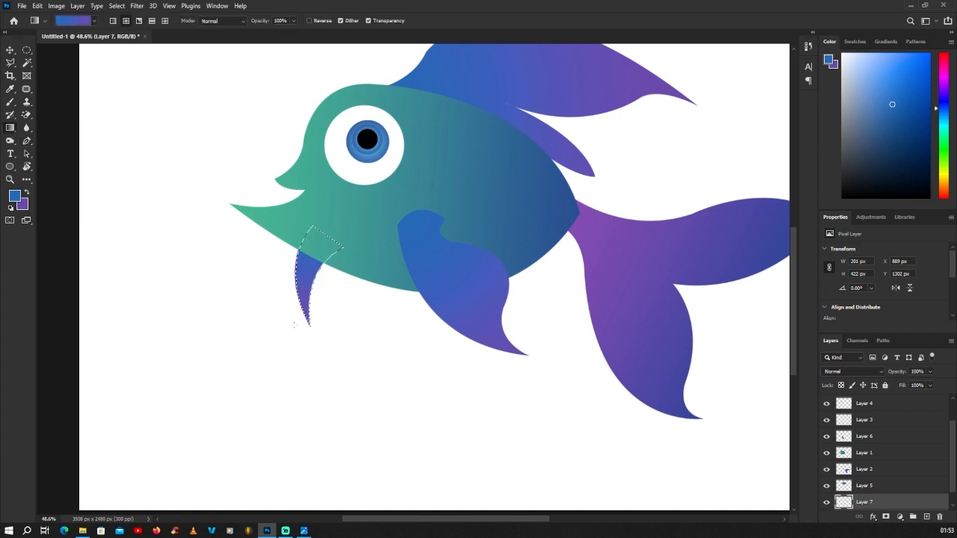
{"action": "left_click", "coordinate": [27, 49]}
{"action": "left_click", "coordinate": [195, 169]}
{"action": "scroll", "coordinate": [326, 215], "scroll_direction": "down", "scroll_amount": 6}
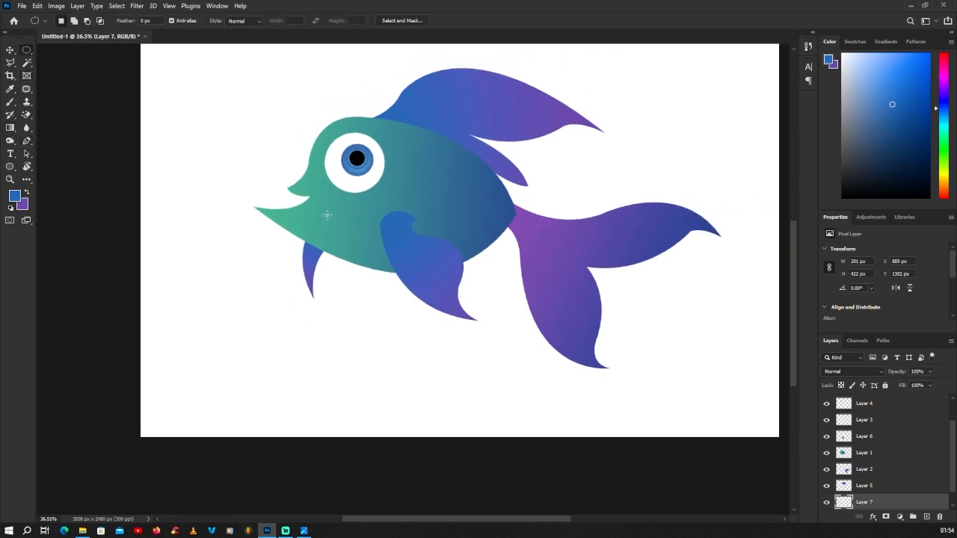
{"action": "scroll", "coordinate": [405, 221], "scroll_direction": "up", "scroll_amount": 2}
Select all the fish parts together and shift them slightly down and left to centre the fish on the canvas.
{"action": "left_click", "coordinate": [11, 51]}
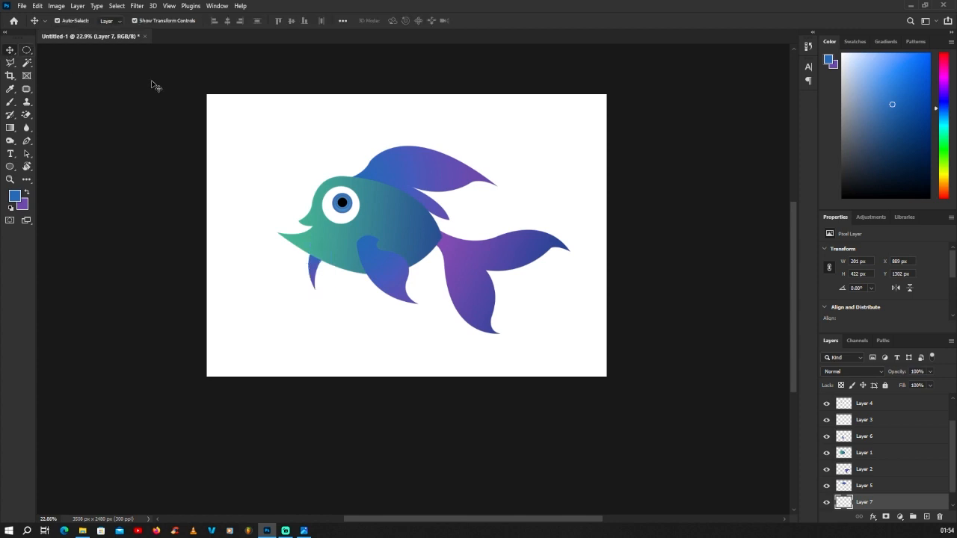
{"action": "left_click_drag", "start_coordinate": [282, 122], "coordinate": [552, 376]}
{"action": "left_click_drag", "start_coordinate": [486, 284], "coordinate": [471, 277]}
{"action": "left_click", "coordinate": [613, 202]}
Add a new empty layer directly above the Background layer, beneath all the fish parts.
{"action": "scroll", "coordinate": [888, 447], "scroll_direction": "down", "scroll_amount": 1}
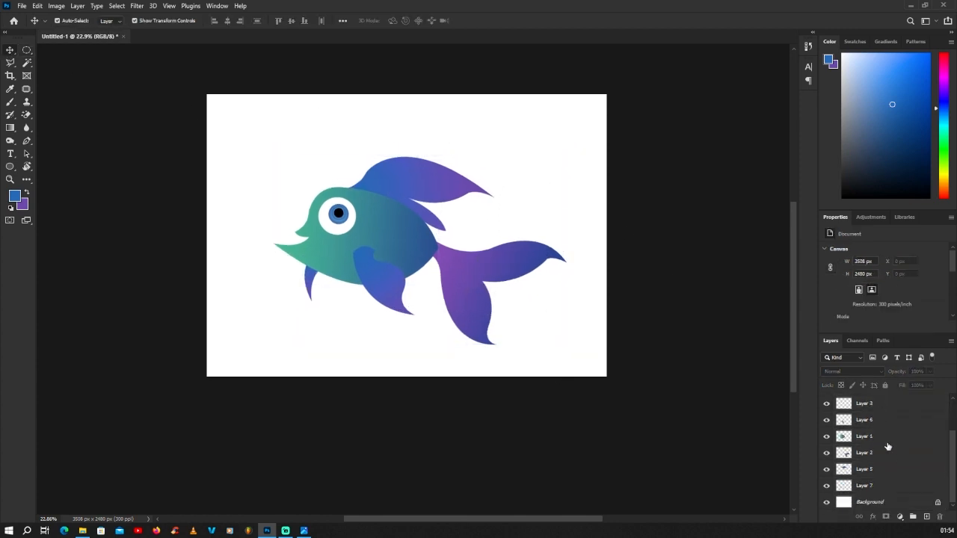
{"action": "left_click", "coordinate": [858, 506]}
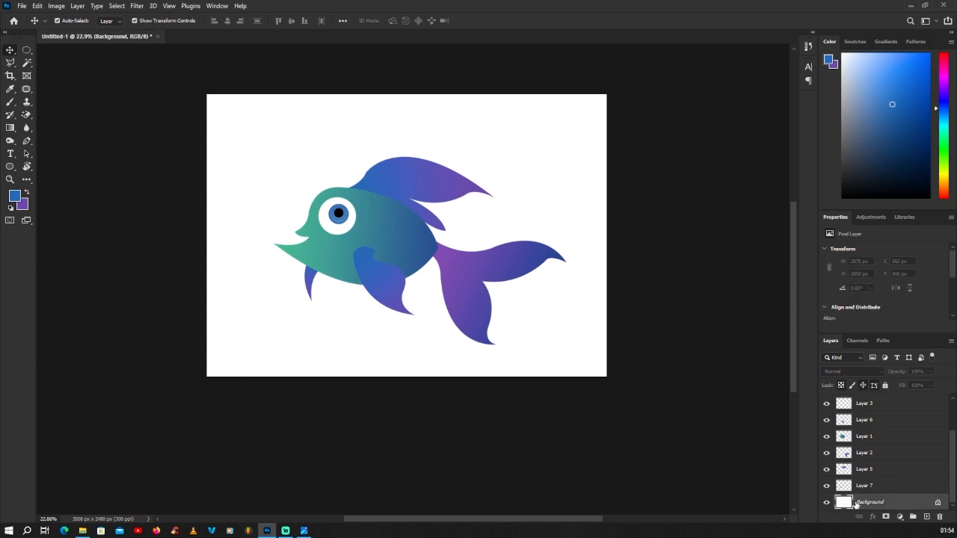
{"action": "left_click", "coordinate": [927, 517]}
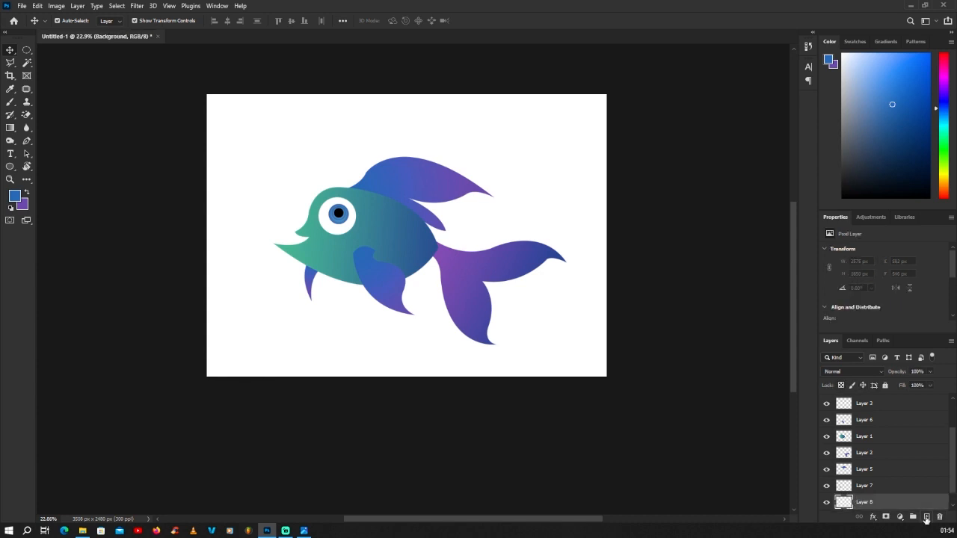
Draw a closed Pen path with jagged teeth of uneven height along the lower jaw, from its tip towards the mouth corner and back inside the body.
{"action": "left_click", "coordinate": [26, 141]}
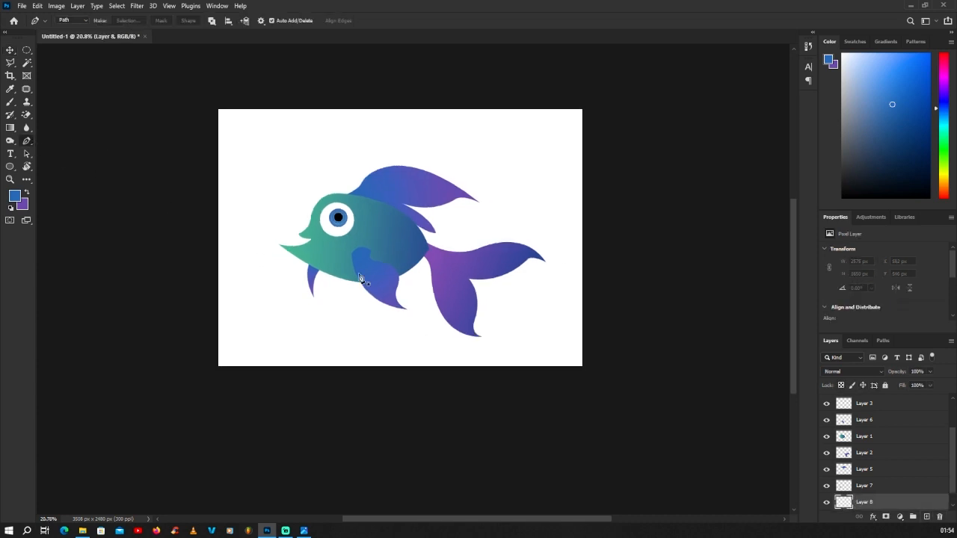
{"action": "scroll", "coordinate": [322, 274], "scroll_direction": "up", "scroll_amount": 6}
{"action": "scroll", "coordinate": [350, 280], "scroll_direction": "up", "scroll_amount": 5}
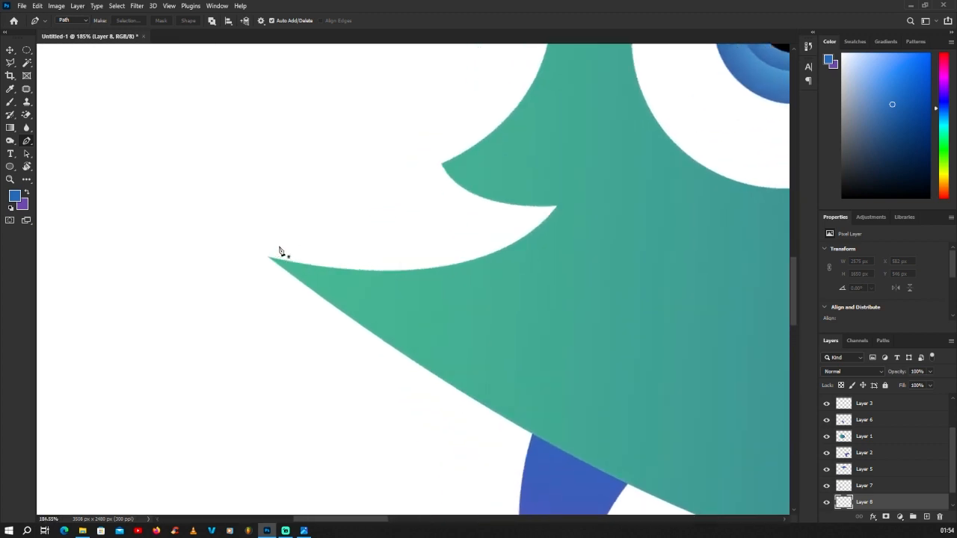
{"action": "left_click", "coordinate": [297, 280]}
{"action": "scroll", "coordinate": [234, 244], "scroll_direction": "up", "scroll_amount": 1}
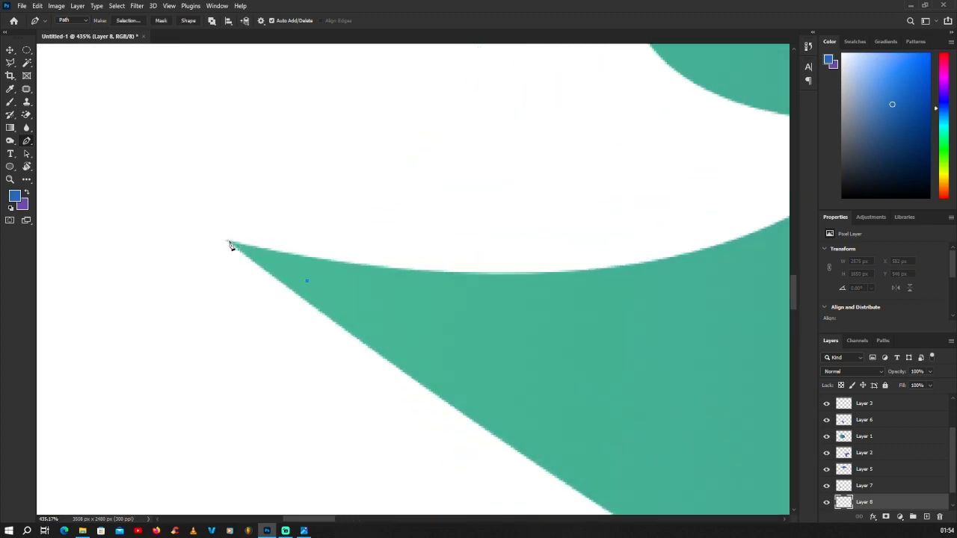
{"action": "left_click", "coordinate": [229, 244]}
{"action": "scroll", "coordinate": [252, 197], "scroll_direction": "down", "scroll_amount": 4}
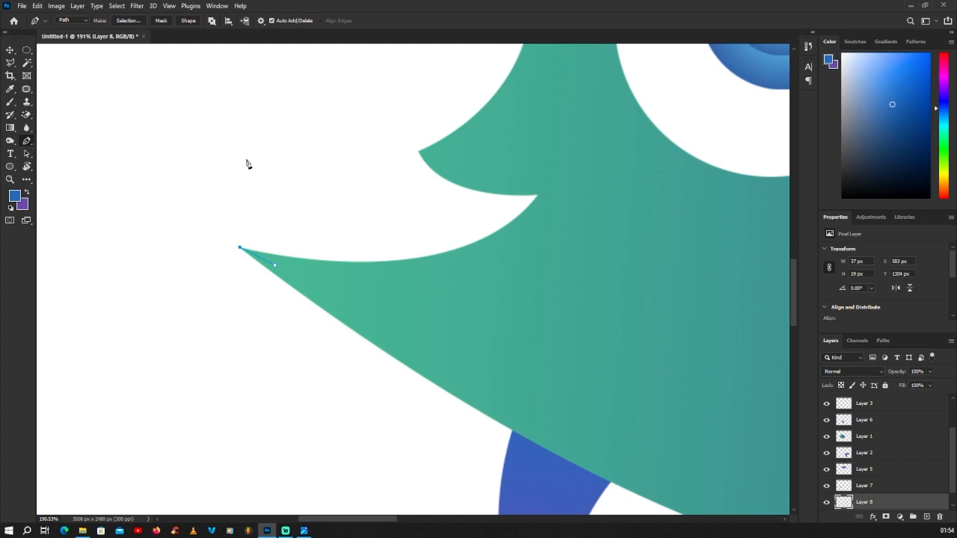
{"action": "scroll", "coordinate": [246, 163], "scroll_direction": "up", "scroll_amount": 1}
{"action": "left_click", "coordinate": [243, 185]}
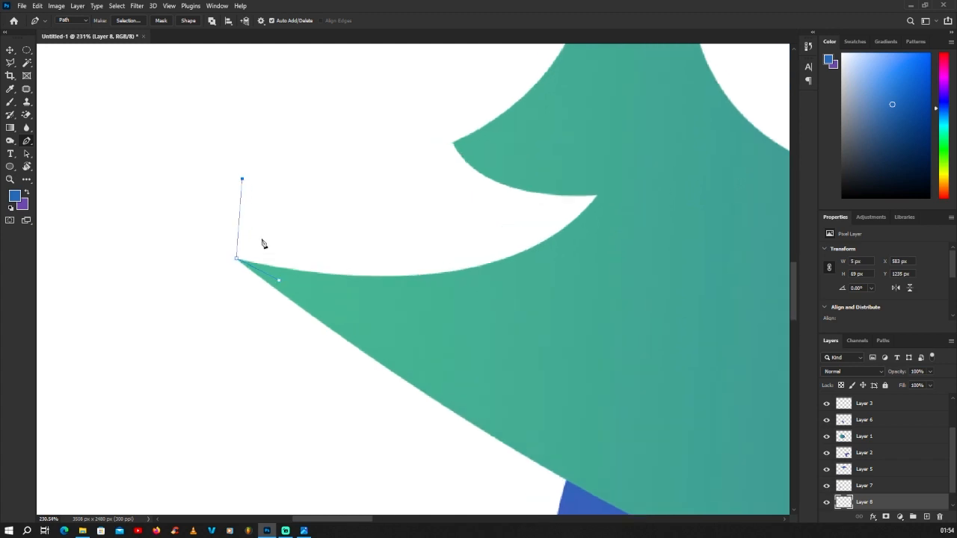
{"action": "scroll", "coordinate": [260, 243], "scroll_direction": "up", "scroll_amount": 2}
{"action": "left_click", "coordinate": [257, 245]}
{"action": "left_click", "coordinate": [270, 226]}
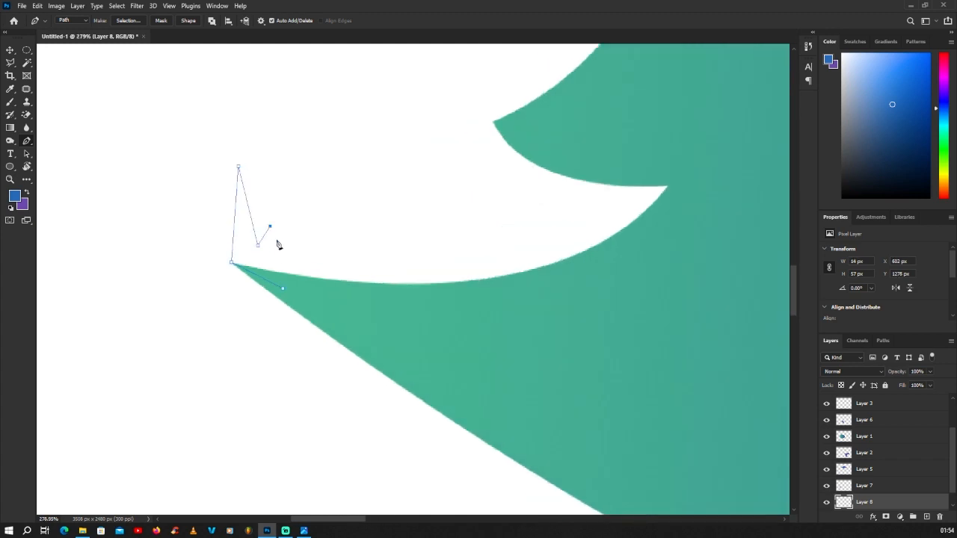
{"action": "left_click", "coordinate": [284, 252]}
{"action": "left_click", "coordinate": [302, 197]}
{"action": "left_click", "coordinate": [305, 249]}
{"action": "left_click", "coordinate": [320, 243]}
{"action": "left_click", "coordinate": [331, 259]}
{"action": "left_click", "coordinate": [344, 249]}
{"action": "left_click", "coordinate": [375, 269]}
{"action": "left_click", "coordinate": [402, 268]}
{"action": "left_click", "coordinate": [406, 246]}
{"action": "left_click", "coordinate": [417, 201]}
{"action": "left_click", "coordinate": [427, 265]}
{"action": "left_click", "coordinate": [444, 262]}
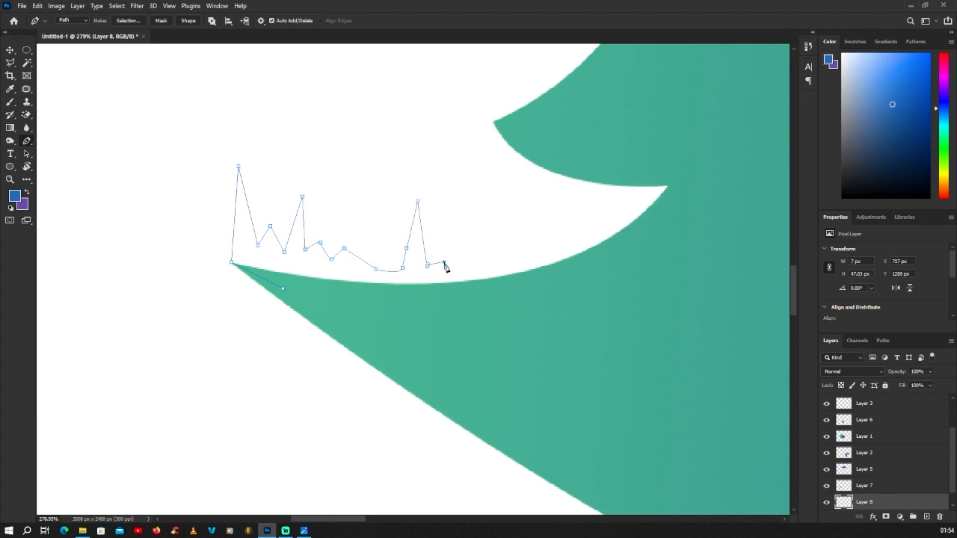
{"action": "left_click", "coordinate": [453, 269]}
{"action": "left_click", "coordinate": [477, 260]}
{"action": "left_click", "coordinate": [494, 266]}
{"action": "left_click", "coordinate": [519, 238]}
{"action": "left_click", "coordinate": [546, 255]}
{"action": "left_click_drag", "start_coordinate": [611, 265], "coordinate": [566, 321]}
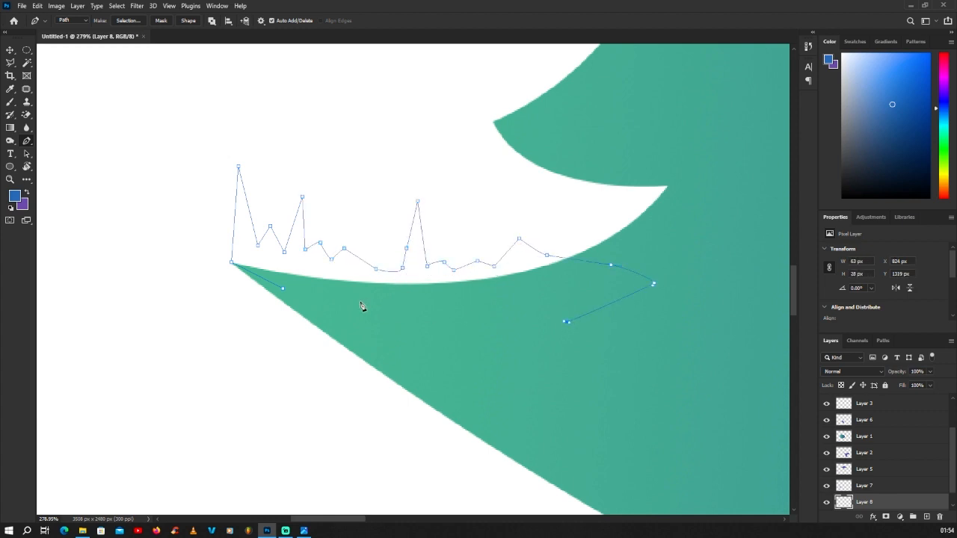
Convert the jagged teeth path into a new selection with a feather radius of 0 pixels.
{"action": "scroll", "coordinate": [302, 236], "scroll_direction": "down", "scroll_amount": 3}
{"action": "right_click", "coordinate": [333, 183]}
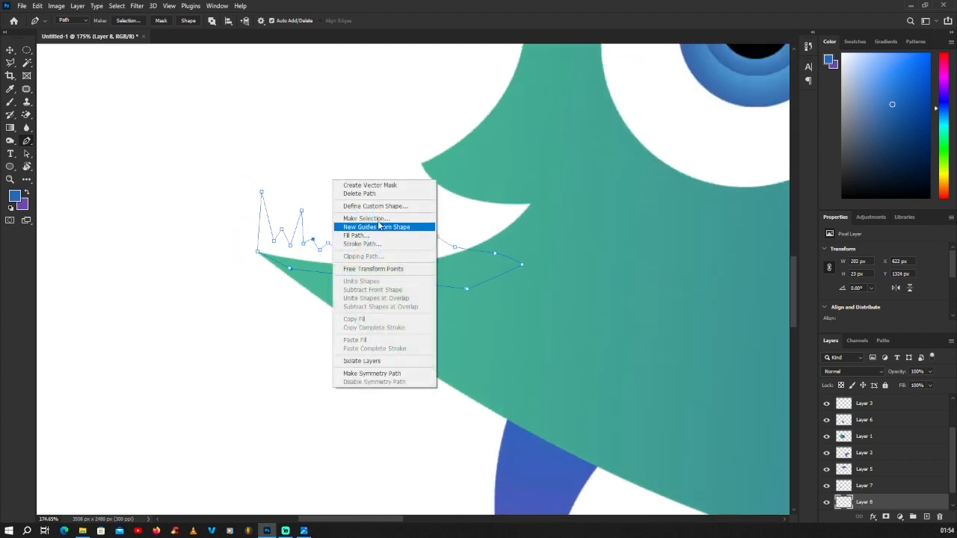
{"action": "left_click", "coordinate": [378, 219]}
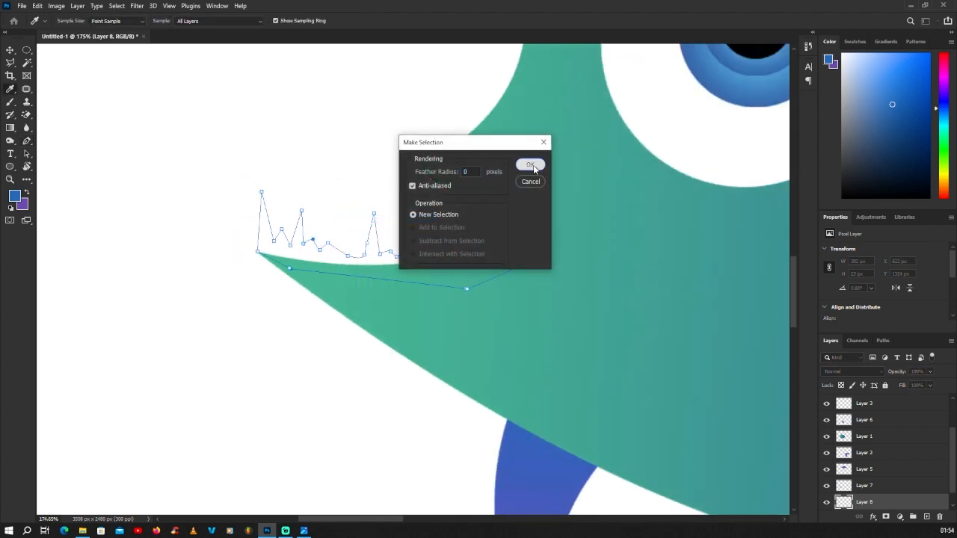
{"action": "left_click", "coordinate": [531, 164]}
{"action": "scroll", "coordinate": [254, 224], "scroll_direction": "down", "scroll_amount": 4}
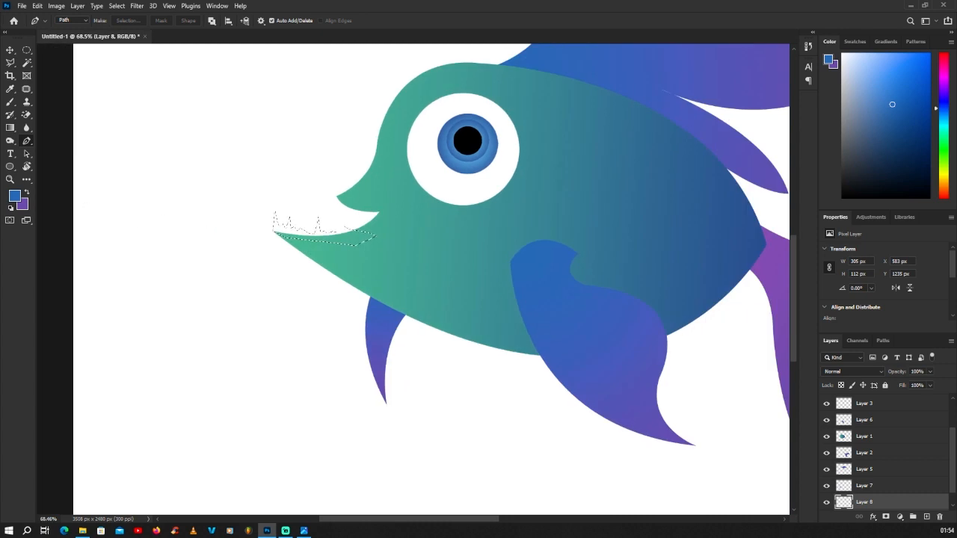
Paint the teeth selection solid blue with the Brush tool and deselect it.
{"action": "left_click", "coordinate": [10, 103]}
{"action": "scroll", "coordinate": [100, 177], "scroll_direction": "down", "scroll_amount": 1}
{"action": "scroll", "coordinate": [54, 187], "scroll_direction": "up", "scroll_amount": 1}
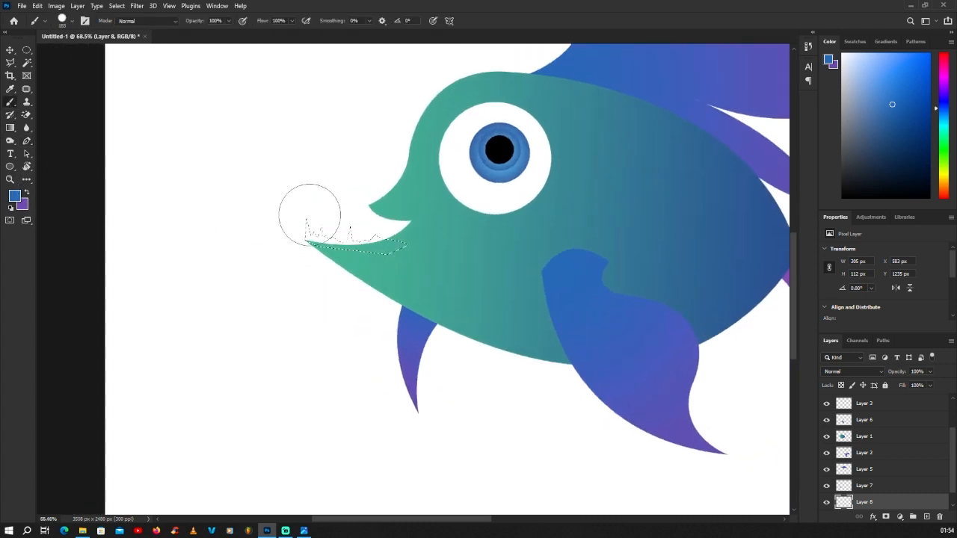
{"action": "mouse_move", "coordinate": [310, 216]}
{"action": "left_mouse_down"}
{"action": "mouse_move", "coordinate": [322, 243]}
{"action": "mouse_move", "coordinate": [370, 239]}
{"action": "left_mouse_up"}
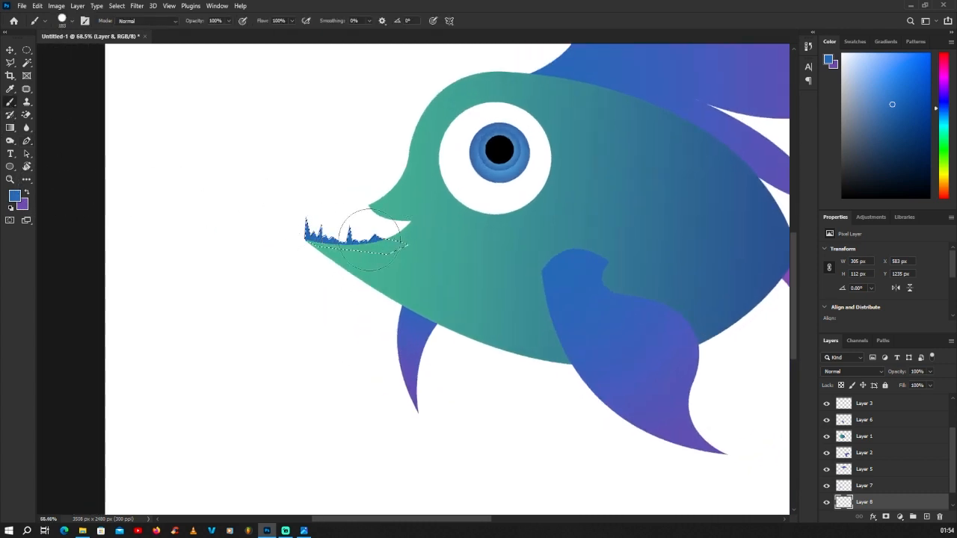
{"action": "left_click", "coordinate": [27, 50]}
{"action": "left_click", "coordinate": [245, 159]}
{"action": "scroll", "coordinate": [359, 216], "scroll_direction": "down", "scroll_amount": 2}
{"action": "scroll", "coordinate": [475, 275], "scroll_direction": "up", "scroll_amount": 2}
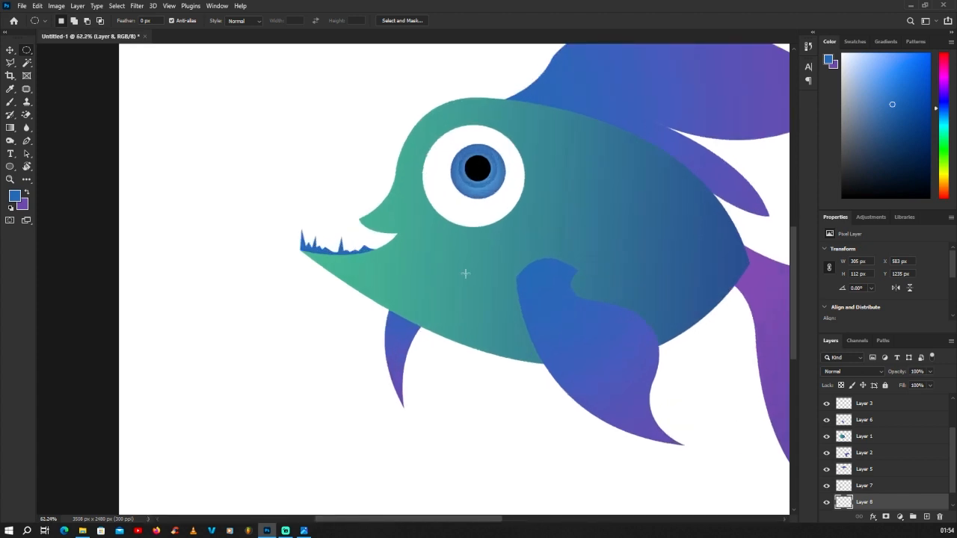
Draw a closed Pen path for a thin curved lip under the upper jaw, from its tip to the mouth corner and back through the body.
{"action": "scroll", "coordinate": [464, 272], "scroll_direction": "up", "scroll_amount": 2}
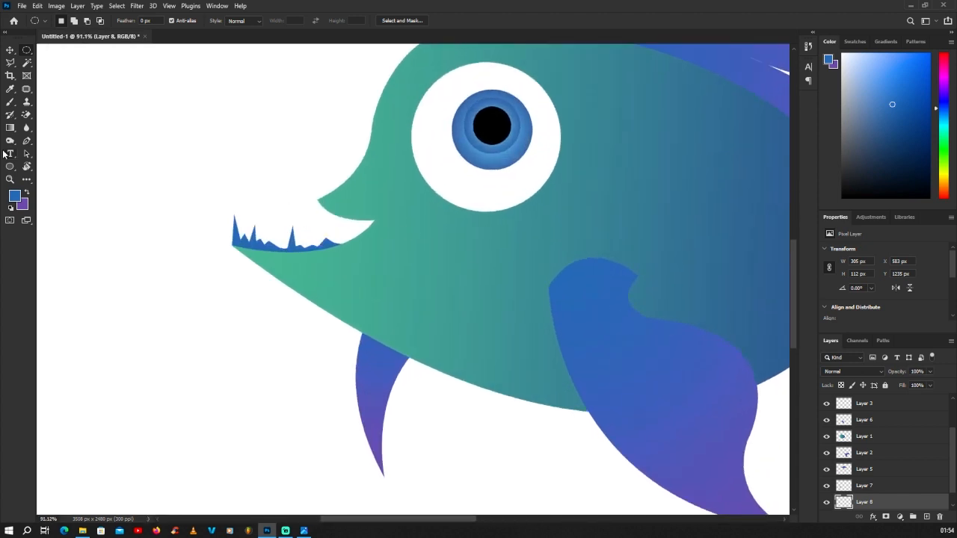
{"action": "left_click", "coordinate": [27, 141]}
{"action": "scroll", "coordinate": [329, 196], "scroll_direction": "up", "scroll_amount": 6}
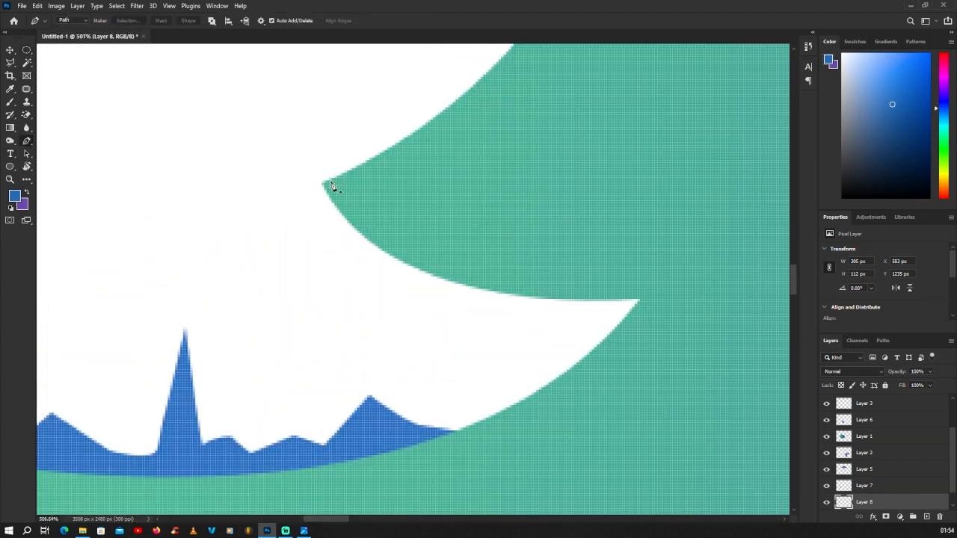
{"action": "left_click", "coordinate": [322, 183]}
{"action": "left_click_drag", "start_coordinate": [323, 272], "coordinate": [350, 306]}
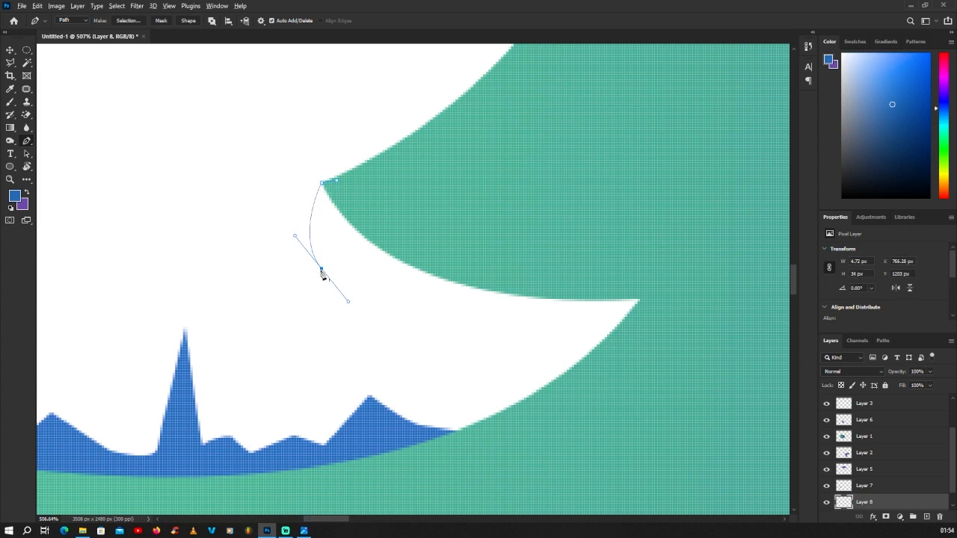
{"action": "scroll", "coordinate": [267, 243], "scroll_direction": "down", "scroll_amount": 2}
{"action": "left_click_drag", "start_coordinate": [505, 277], "coordinate": [624, 240]}
{"action": "left_click", "coordinate": [507, 275], "text": "alt"}
{"action": "left_click", "coordinate": [471, 226]}
{"action": "left_click_drag", "start_coordinate": [388, 222], "coordinate": [364, 217]}
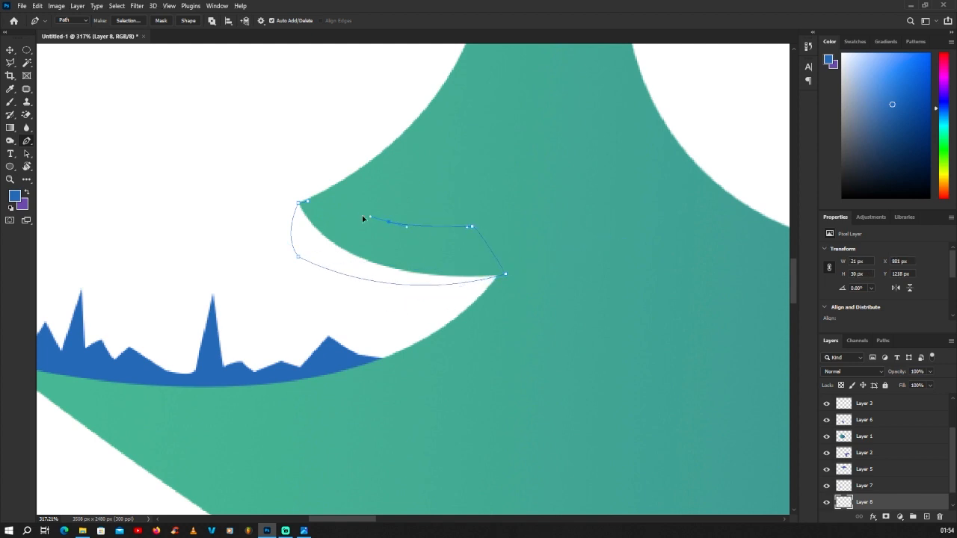
{"action": "left_click", "coordinate": [307, 202]}
Convert the upper lip path into a new selection.
{"action": "right_click", "coordinate": [397, 184]}
{"action": "left_click", "coordinate": [338, 216]}
{"action": "left_click", "coordinate": [389, 223]}
{"action": "right_click", "coordinate": [400, 187]}
{"action": "left_click", "coordinate": [448, 222]}
{"action": "key", "text": "Return"}
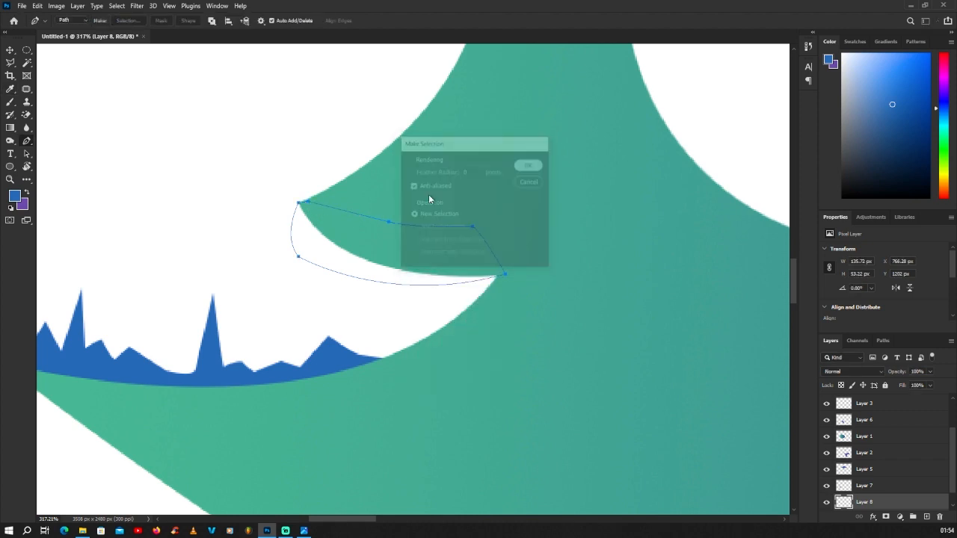
Swap the foreground and background colours, paint the upper lip selection purple with the Brush tool, and deselect it.
{"action": "left_click", "coordinate": [24, 192]}
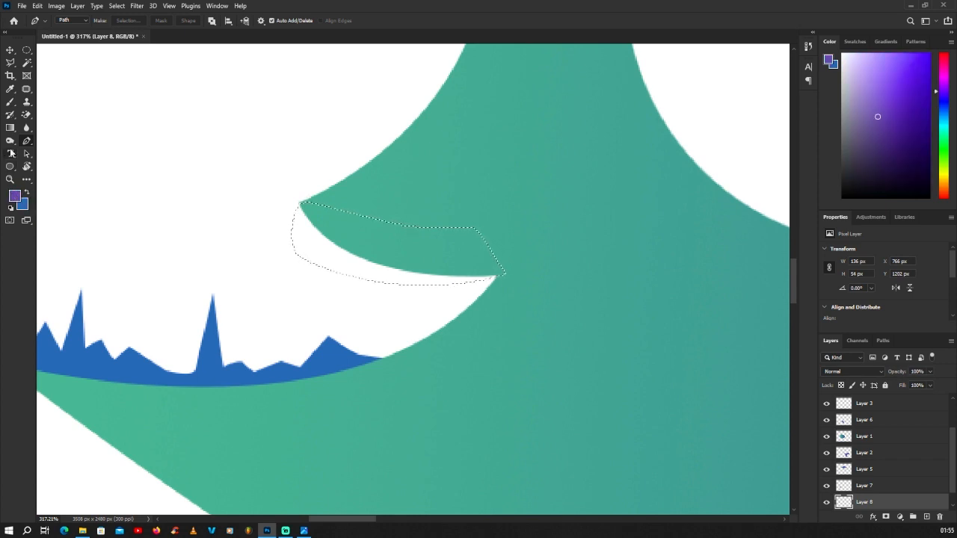
{"action": "left_click", "coordinate": [10, 103]}
{"action": "left_click_drag", "start_coordinate": [296, 220], "coordinate": [453, 248]}
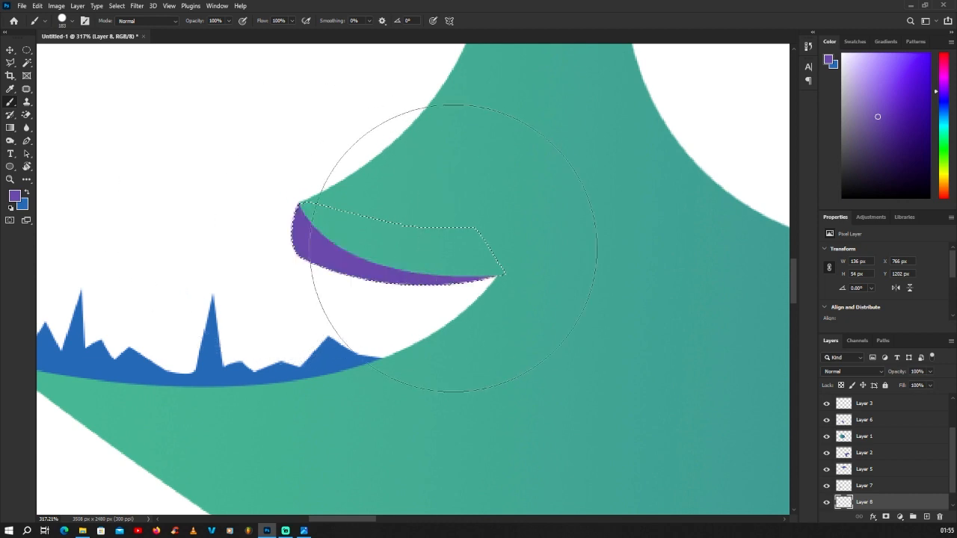
{"action": "left_click", "coordinate": [26, 49]}
{"action": "left_click", "coordinate": [199, 152]}
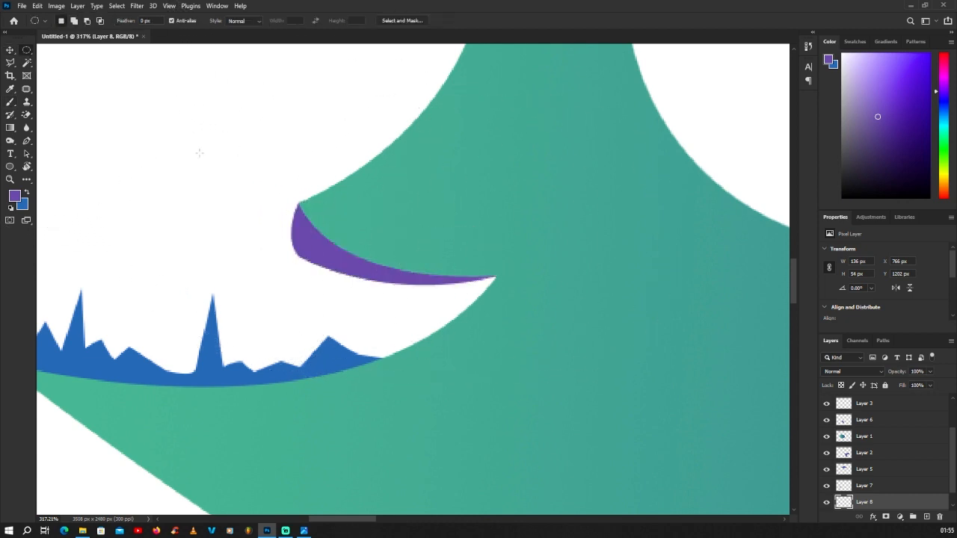
Deselect the current layer and examine the whole fish with its teeth and upper lip.
{"action": "scroll", "coordinate": [354, 271], "scroll_direction": "down", "scroll_amount": 10}
{"action": "left_click", "coordinate": [10, 50]}
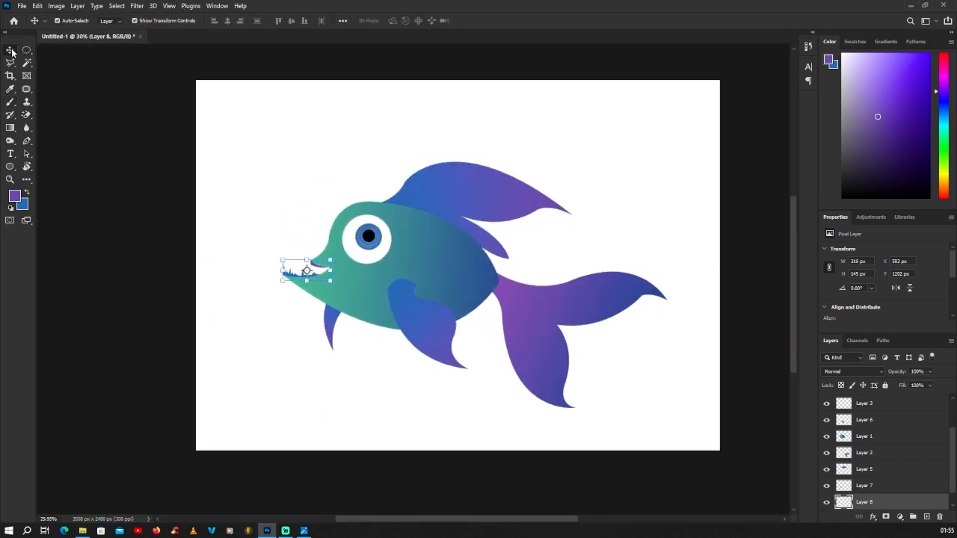
{"action": "left_click", "coordinate": [157, 153]}
{"action": "scroll", "coordinate": [365, 260], "scroll_direction": "up", "scroll_amount": 3}
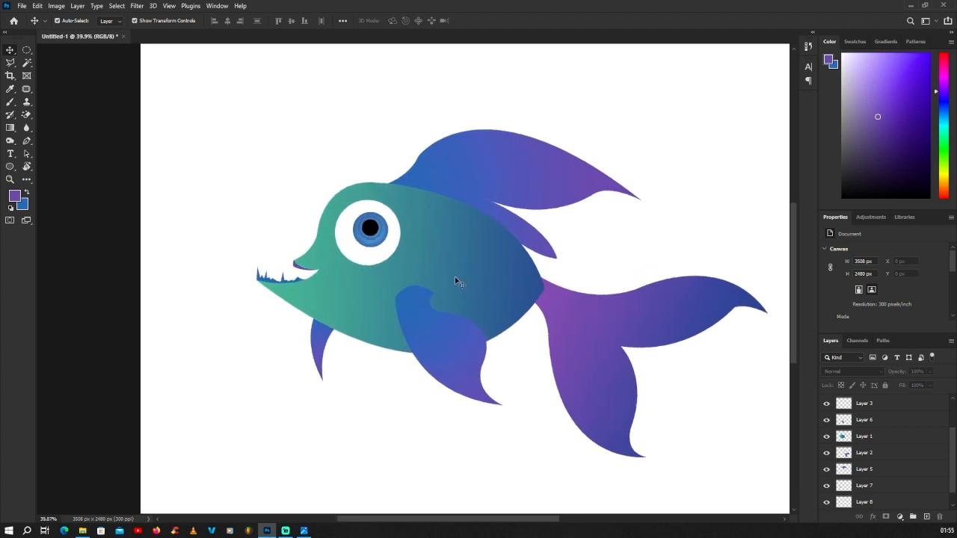
{"action": "scroll", "coordinate": [454, 277], "scroll_direction": "up", "scroll_amount": 1}
{"action": "scroll", "coordinate": [449, 276], "scroll_direction": "down", "scroll_amount": 2}
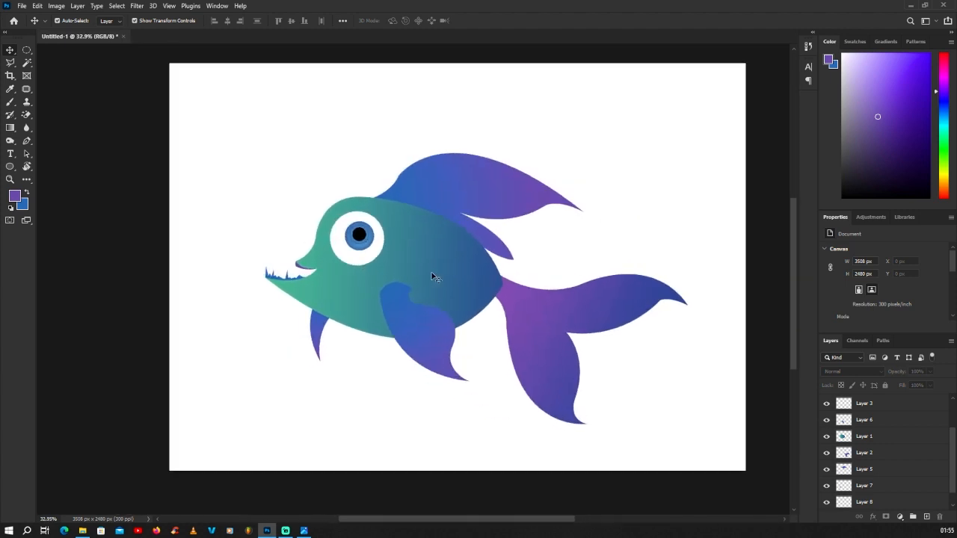
{"action": "scroll", "coordinate": [359, 272], "scroll_direction": "down", "scroll_amount": 3}
{"action": "scroll", "coordinate": [419, 269], "scroll_direction": "up", "scroll_amount": 3}
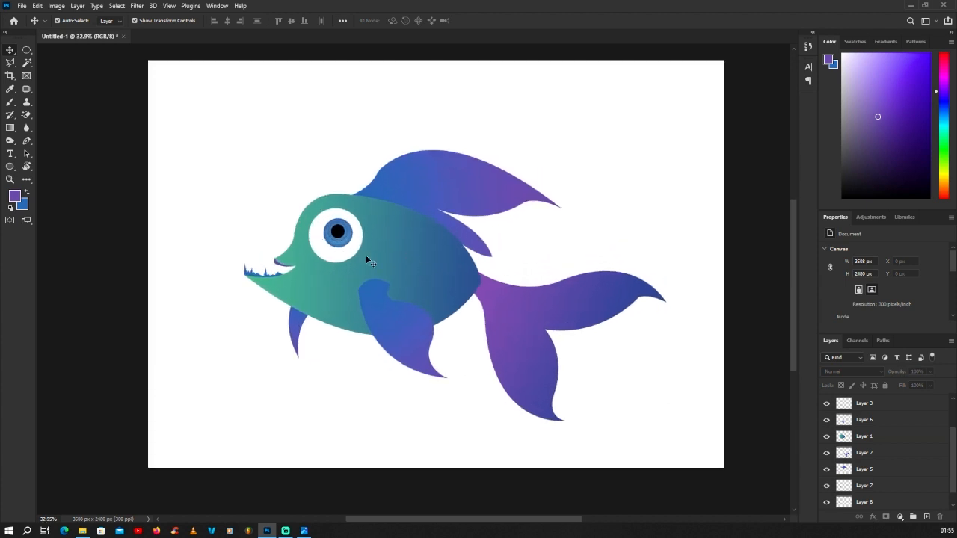
On the fish body layer, draw a closed Pen path around the head and upper front body, curving through the side fin and out past the mouth.
{"action": "left_click", "coordinate": [398, 249]}
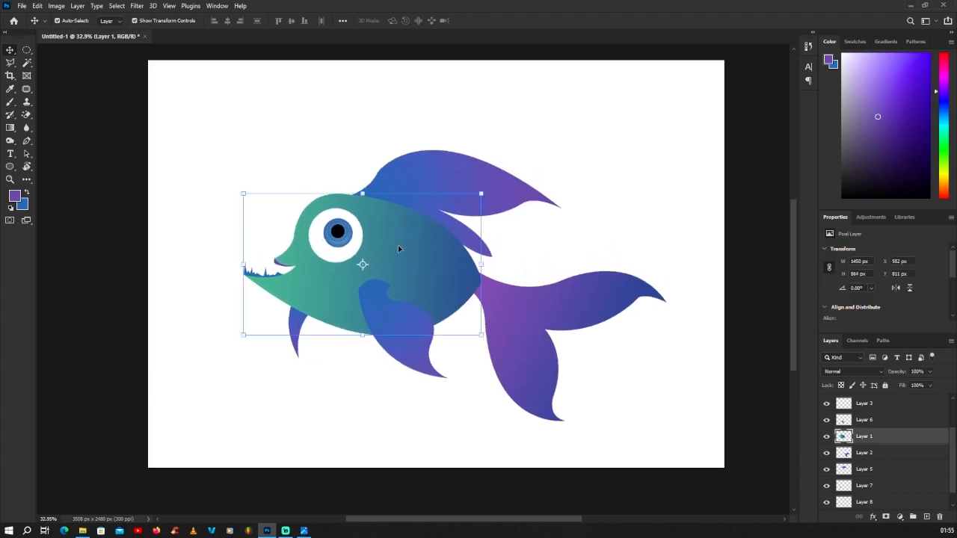
{"action": "left_click", "coordinate": [26, 142]}
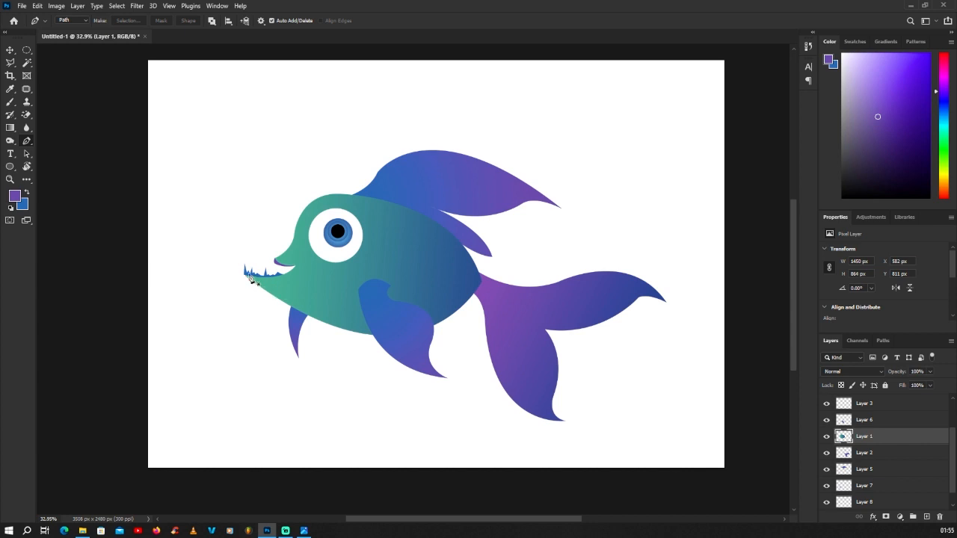
{"action": "left_click", "coordinate": [247, 282]}
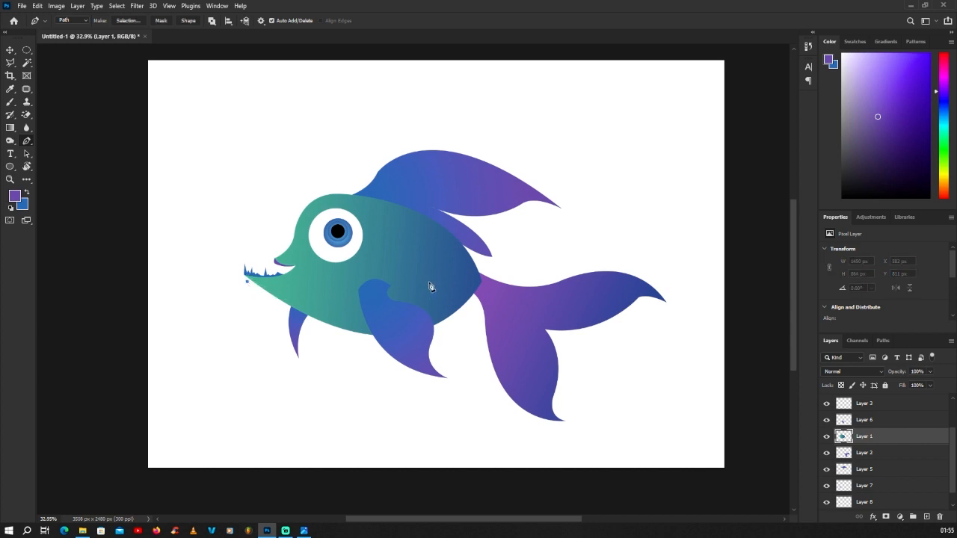
{"action": "left_click_drag", "start_coordinate": [431, 286], "coordinate": [394, 356]}
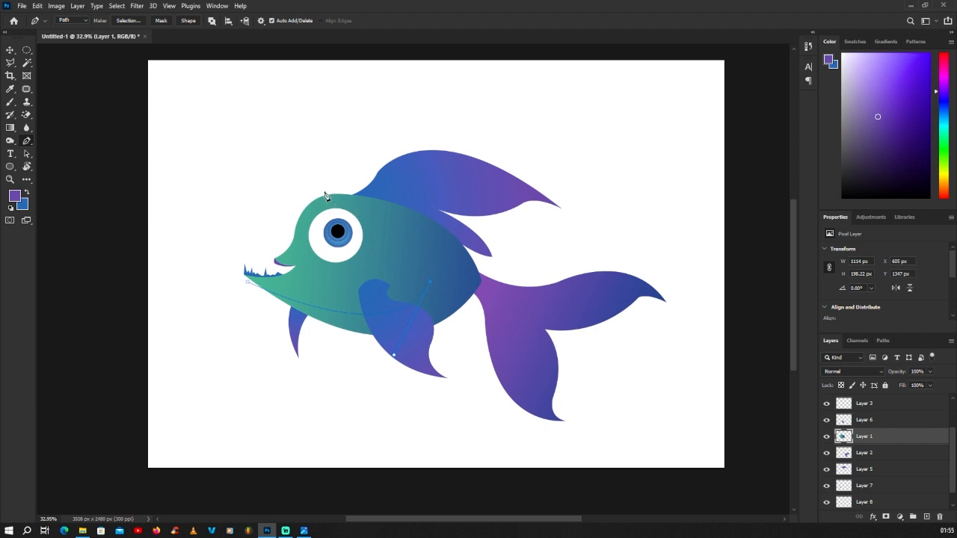
{"action": "left_click_drag", "start_coordinate": [320, 193], "coordinate": [176, 175]}
{"action": "left_click", "coordinate": [226, 268]}
{"action": "left_click", "coordinate": [247, 282]}
Convert the path around the head and front body into a selection.
{"action": "right_click", "coordinate": [263, 220]}
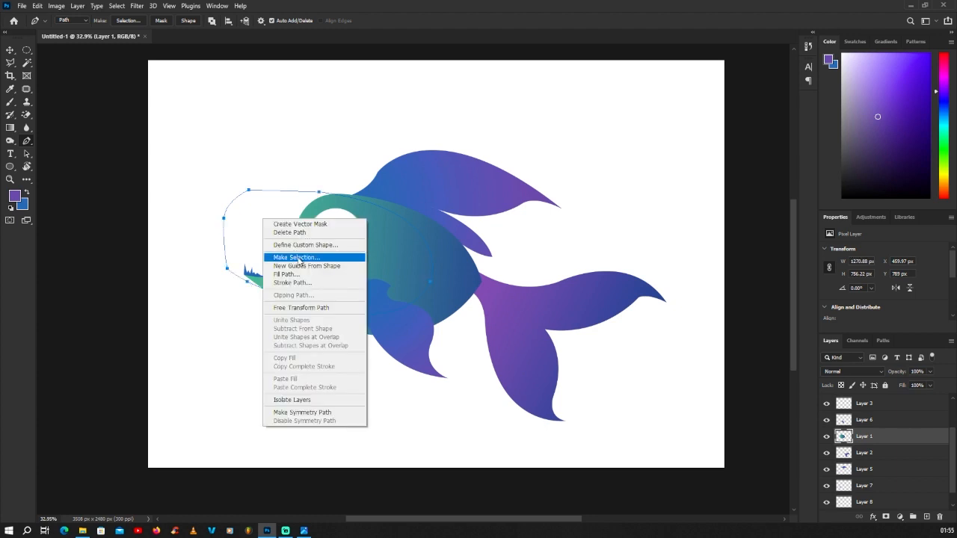
{"action": "left_click", "coordinate": [297, 259]}
{"action": "left_click", "coordinate": [530, 162]}
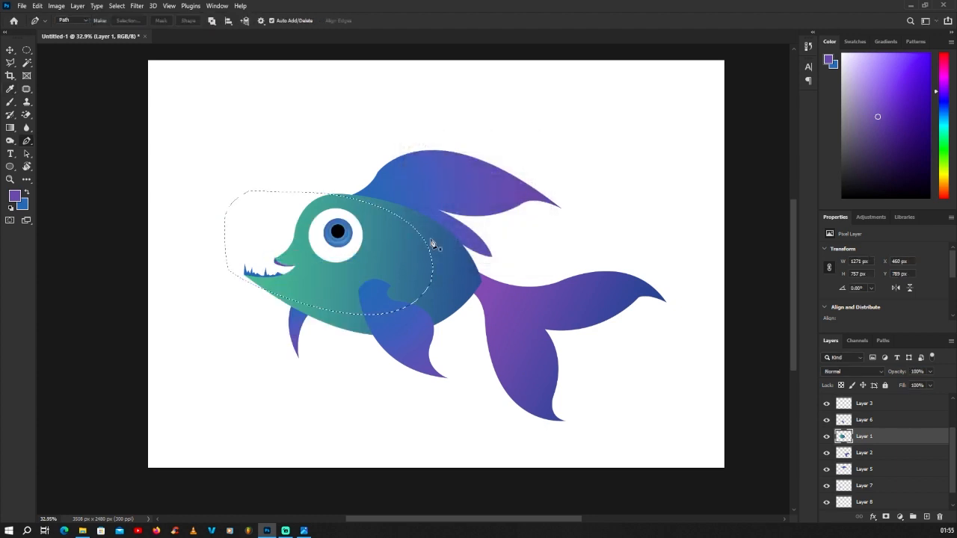
Brighten the selected head and front body with Levels, lowering the white input level to 231, and deselect the area.
{"action": "key", "text": "ctrl+l"}
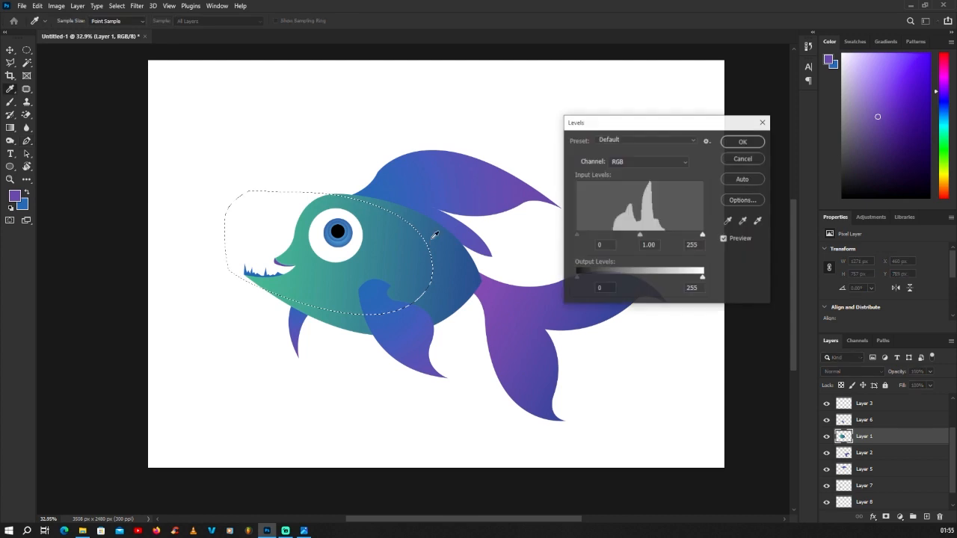
{"action": "left_click_drag", "start_coordinate": [702, 237], "coordinate": [691, 238]}
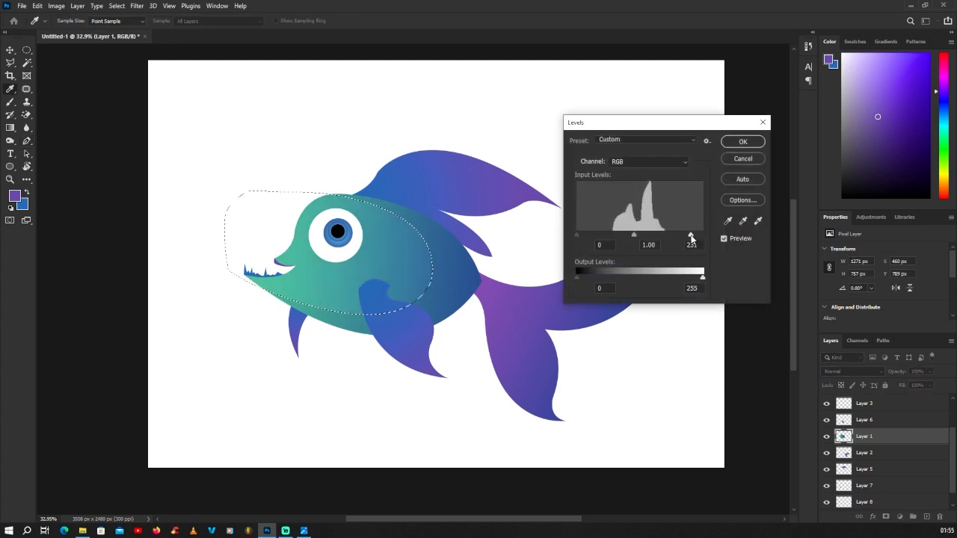
{"action": "left_click", "coordinate": [740, 141]}
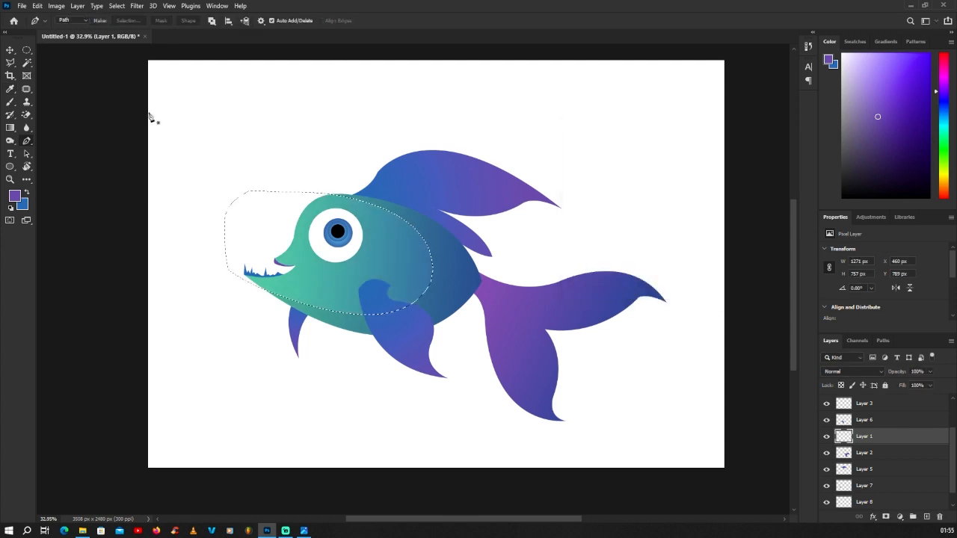
{"action": "left_click", "coordinate": [27, 50]}
{"action": "key", "text": "ctrl+d"}
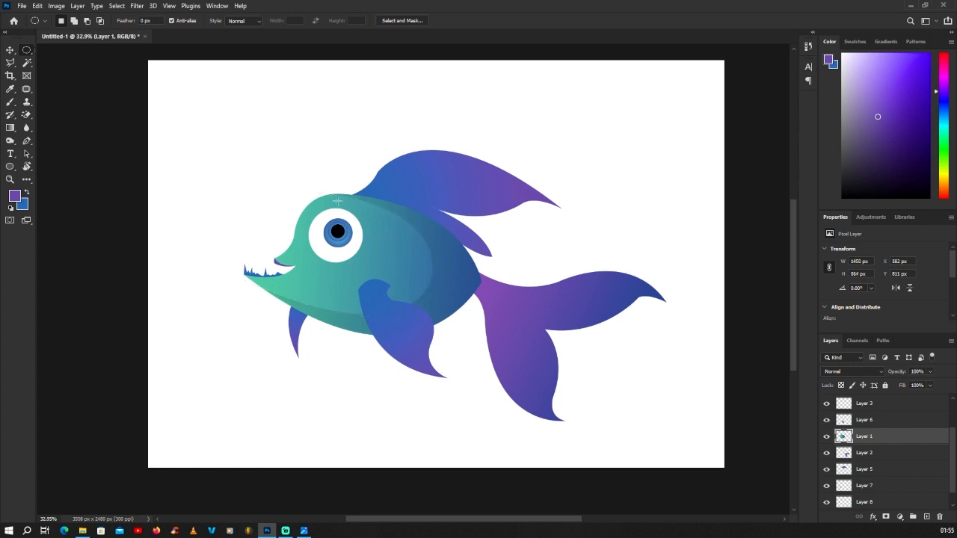
Add a new layer above the fish body and make an elliptical selection about 134 by 65 px behind the top of the eye.
{"action": "scroll", "coordinate": [403, 219], "scroll_direction": "up", "scroll_amount": 4}
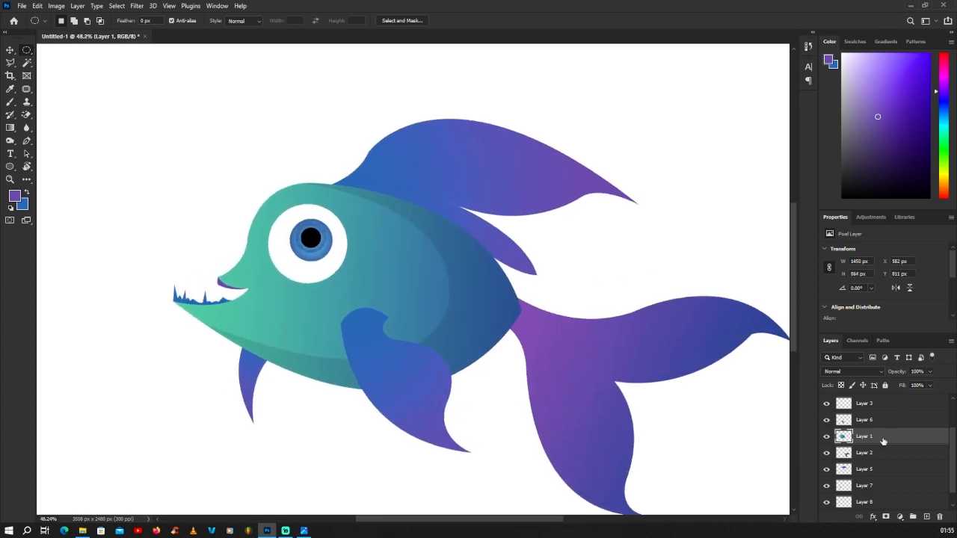
{"action": "left_click", "coordinate": [927, 516]}
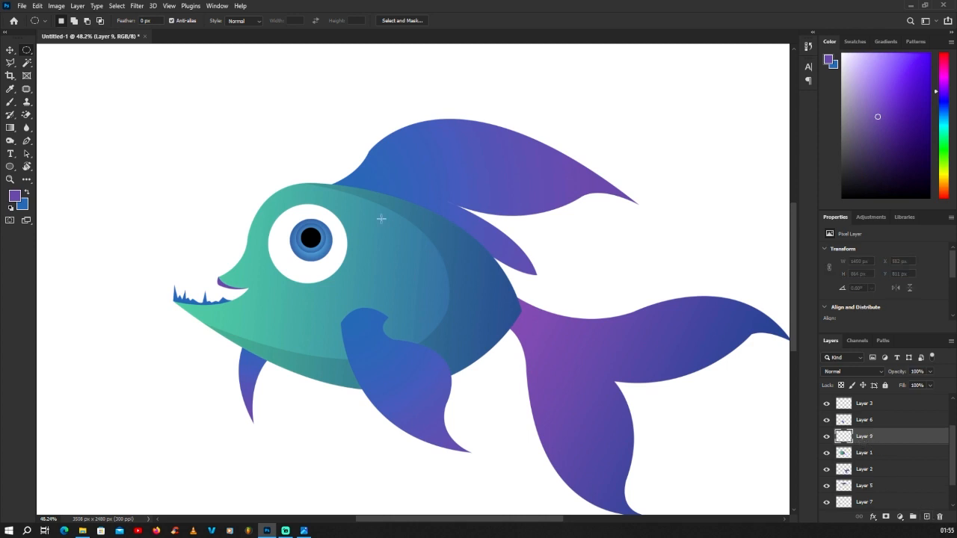
{"action": "right_click", "coordinate": [26, 51]}
{"action": "left_click", "coordinate": [74, 62]}
{"action": "left_click_drag", "start_coordinate": [363, 206], "coordinate": [389, 218]}
Set the foreground colour to white (ffffff), paint the oval selection with the Brush tool, and deselect it.
{"action": "left_click", "coordinate": [14, 196]}
{"action": "left_click", "coordinate": [544, 137]}
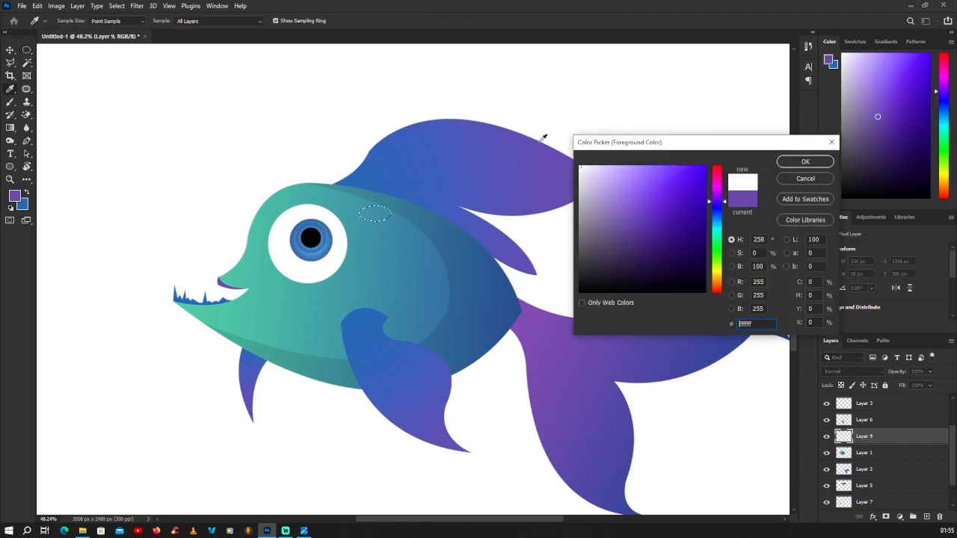
{"action": "left_click", "coordinate": [806, 161]}
{"action": "left_click", "coordinate": [11, 105]}
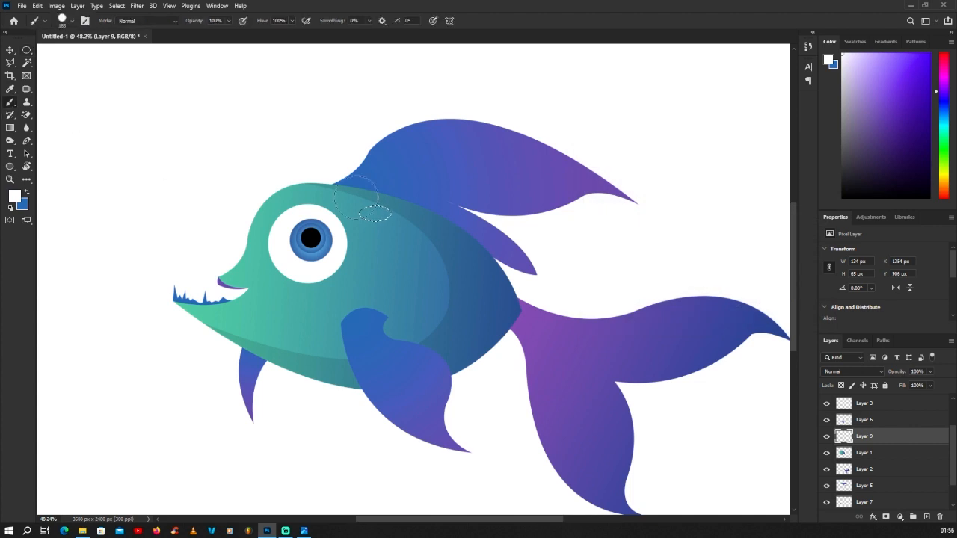
{"action": "left_click_drag", "start_coordinate": [352, 215], "coordinate": [377, 215]}
{"action": "left_click", "coordinate": [29, 52]}
{"action": "left_click", "coordinate": [318, 197]}
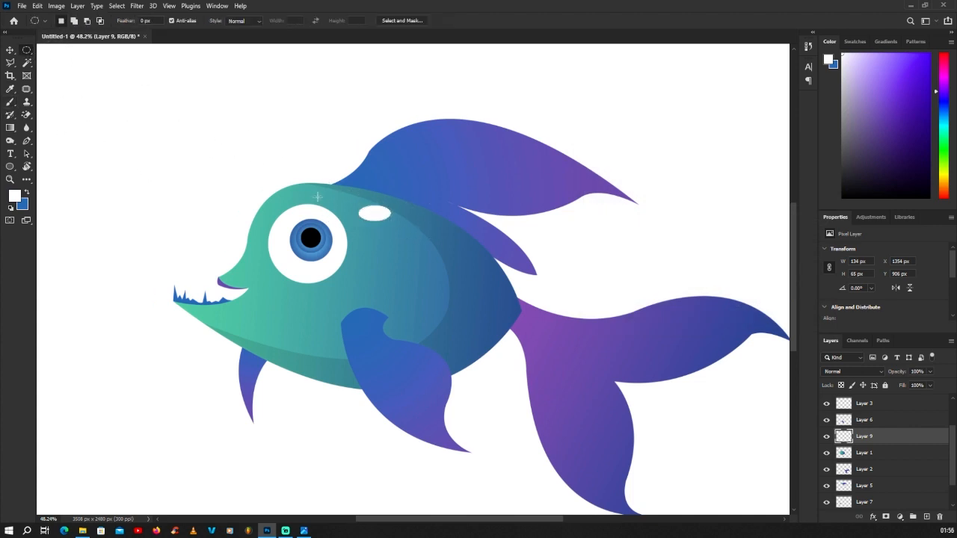
Soften the white oval near the top of the head with a Gaussian Blur.
{"action": "scroll", "coordinate": [340, 200], "scroll_direction": "down", "scroll_amount": 1}
{"action": "left_click", "coordinate": [11, 52]}
{"action": "scroll", "coordinate": [322, 175], "scroll_direction": "up", "scroll_amount": 2}
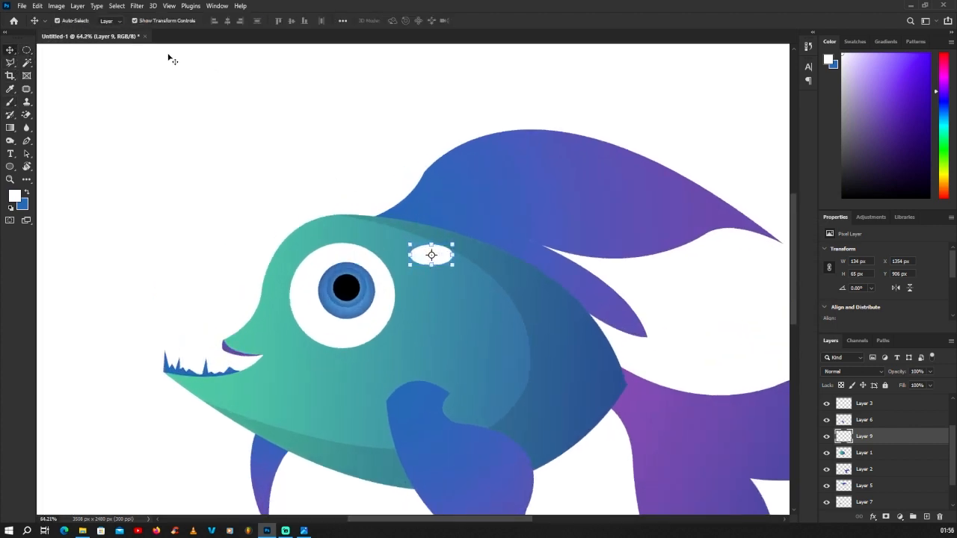
{"action": "left_click", "coordinate": [138, 6]}
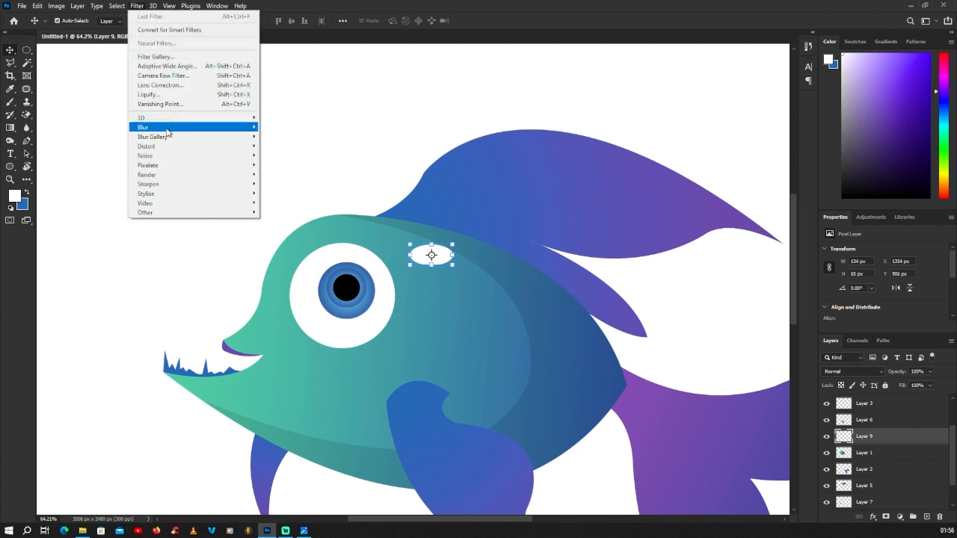
{"action": "mouse_move", "coordinate": [173, 130]}
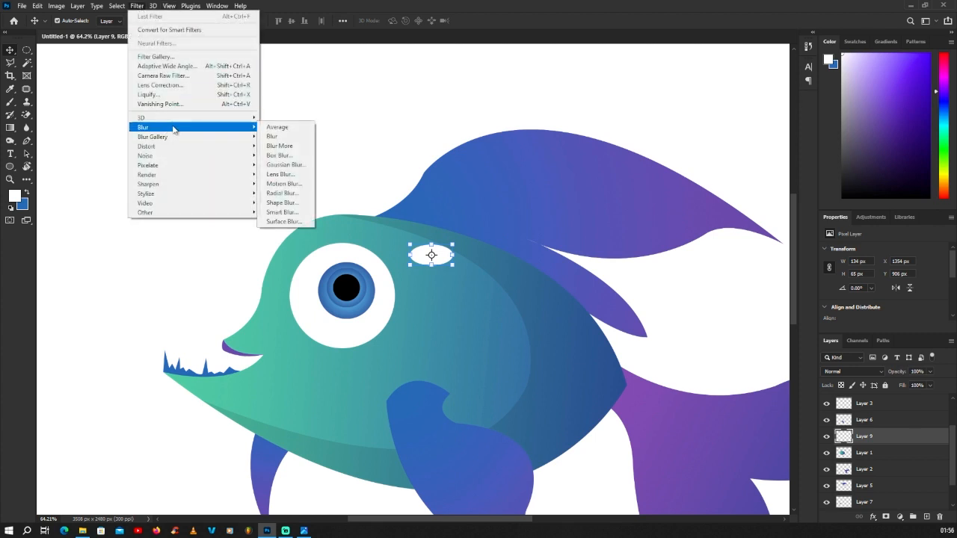
{"action": "left_click", "coordinate": [288, 165]}
{"action": "left_click_drag", "start_coordinate": [616, 250], "coordinate": [628, 252]}
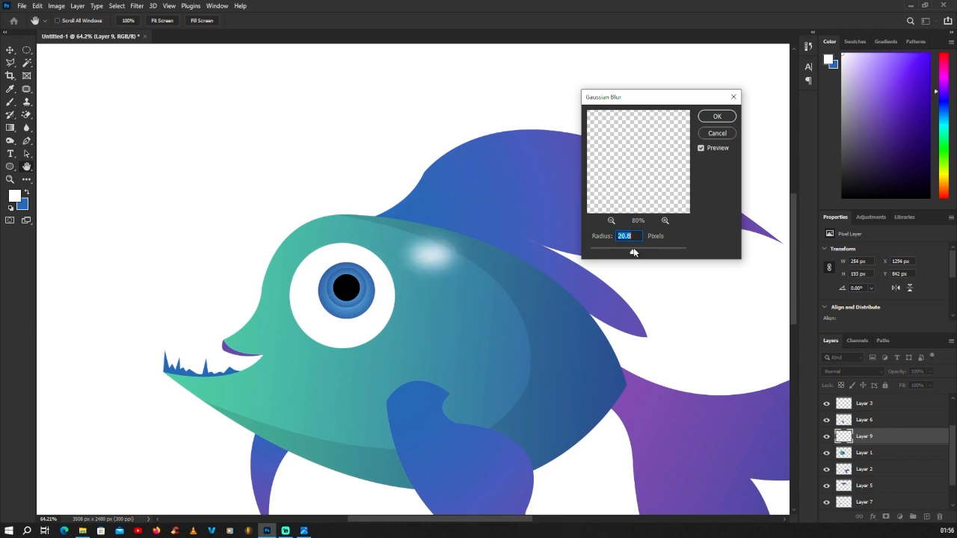
{"action": "left_click", "coordinate": [637, 252]}
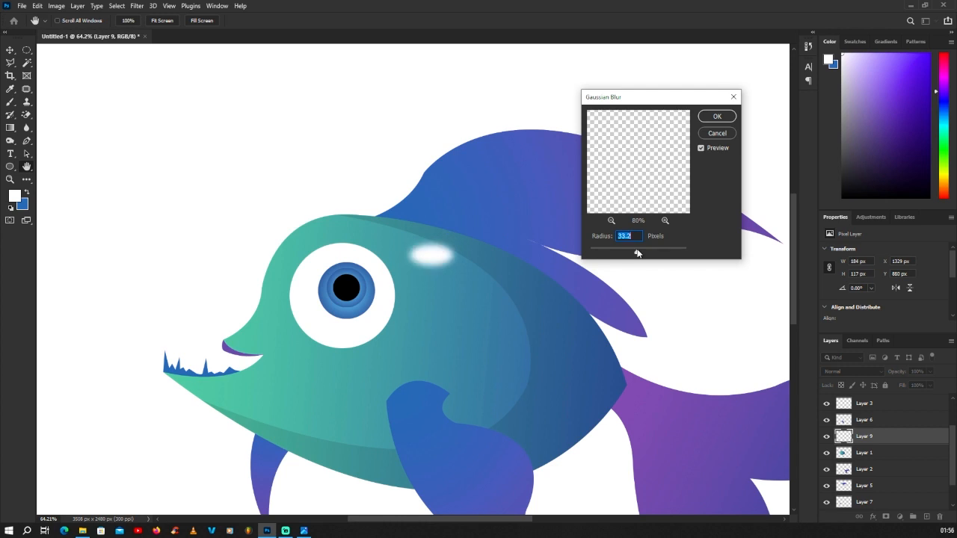
{"action": "left_click", "coordinate": [716, 118]}
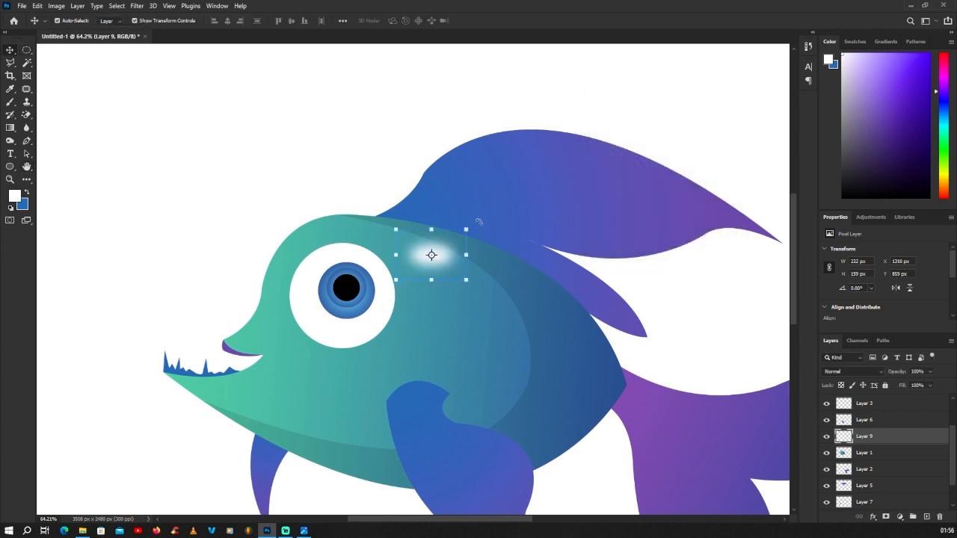
Rotate the blurred head highlight clockwise by about 10 degrees to follow the slope of the back.
{"action": "left_click_drag", "start_coordinate": [479, 222], "coordinate": [487, 228]}
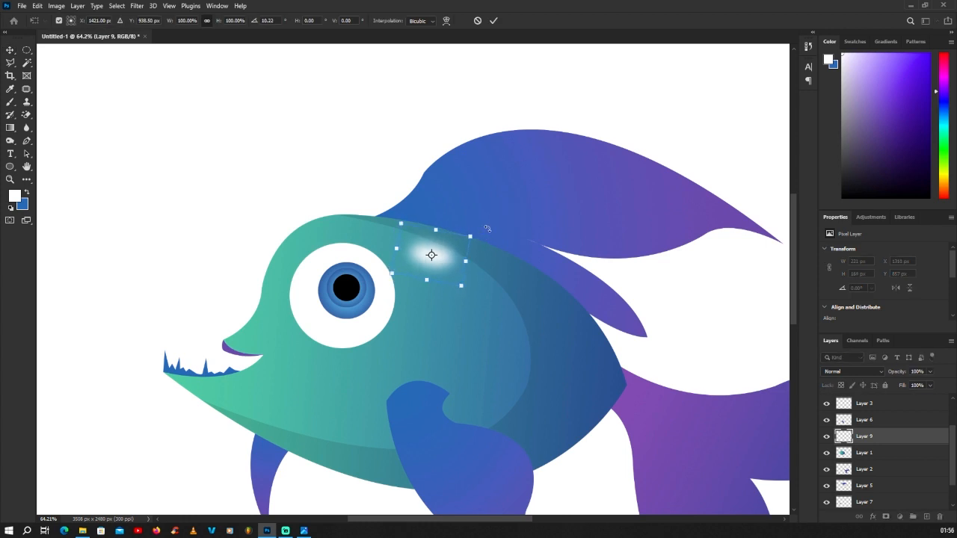
{"action": "key", "text": "ctrl+z"}
{"action": "key", "text": "Return"}
{"action": "scroll", "coordinate": [443, 218], "scroll_direction": "down", "scroll_amount": 3}
{"action": "scroll", "coordinate": [415, 235], "scroll_direction": "up", "scroll_amount": 2}
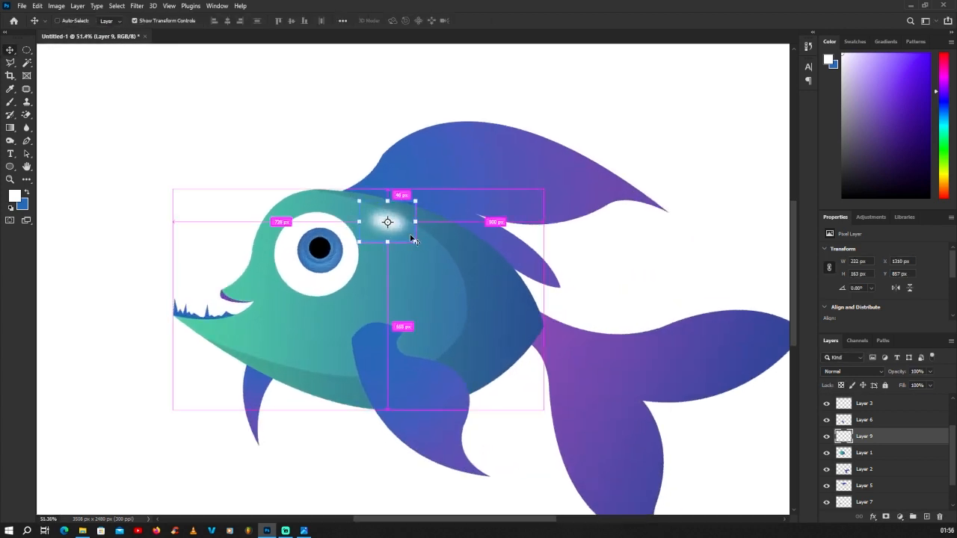
Duplicate the blurred highlight, place the copy over the top of the side fin, and raise its layer between Layer 4 copy and Layer 4.
{"action": "key", "text": "ctrl+j"}
{"action": "scroll", "coordinate": [411, 239], "scroll_direction": "up", "scroll_amount": 3}
{"action": "left_click_drag", "start_coordinate": [397, 227], "coordinate": [375, 375]}
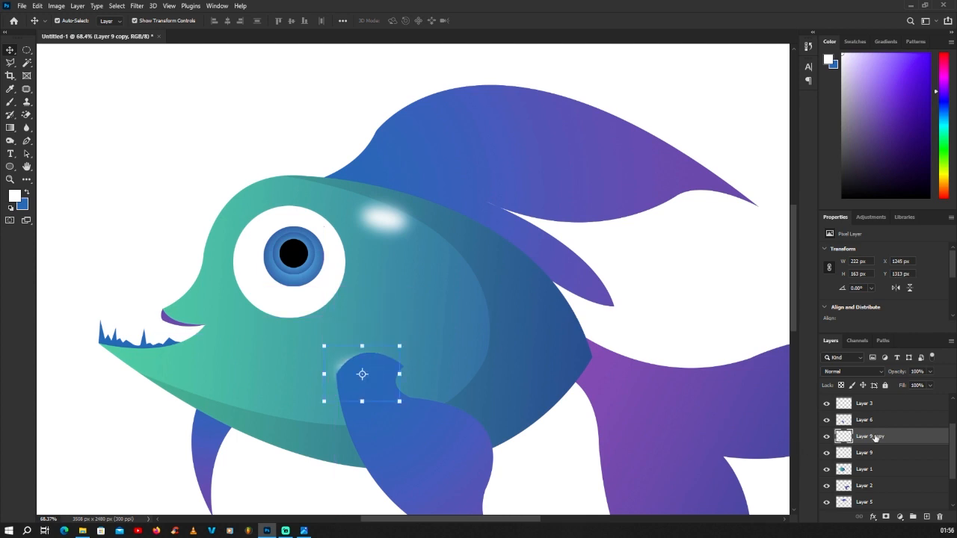
{"action": "mouse_move", "coordinate": [876, 439]}
{"action": "left_mouse_down"}
{"action": "mouse_move", "coordinate": [871, 400]}
{"action": "mouse_move", "coordinate": [887, 428]}
{"action": "mouse_move", "coordinate": [869, 415]}
{"action": "mouse_move", "coordinate": [870, 425]}
{"action": "left_mouse_up"}
{"action": "scroll", "coordinate": [528, 329], "scroll_direction": "down", "scroll_amount": 3}
{"action": "scroll", "coordinate": [441, 359], "scroll_direction": "up", "scroll_amount": 7}
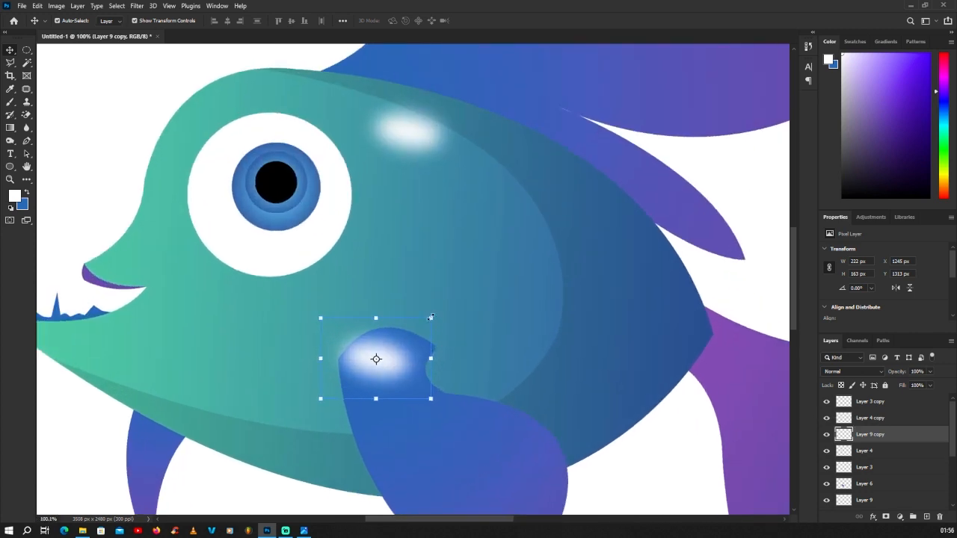
Scale the fin highlight to about 60%, rotate it about 22 degrees counterclockwise, fit it inside the fin's rounded top, and deselect its layer.
{"action": "left_click_drag", "start_coordinate": [430, 317], "coordinate": [414, 328]}
{"action": "left_click_drag", "start_coordinate": [416, 322], "coordinate": [410, 318]}
{"action": "left_click_drag", "start_coordinate": [399, 357], "coordinate": [404, 350]}
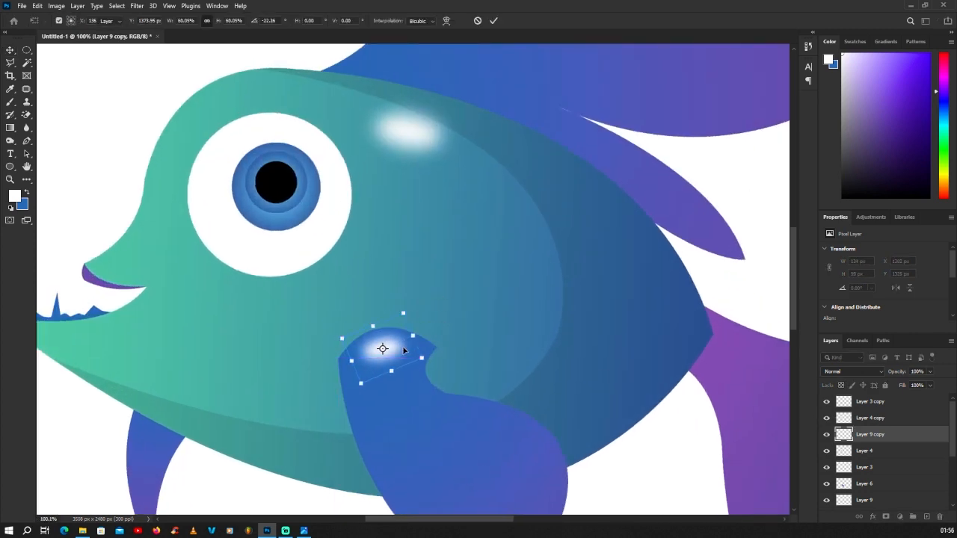
{"action": "key", "text": "Return"}
{"action": "scroll", "coordinate": [392, 324], "scroll_direction": "down", "scroll_amount": 10}
{"action": "left_click", "coordinate": [204, 270]}
{"action": "scroll", "coordinate": [381, 319], "scroll_direction": "up", "scroll_amount": 4}
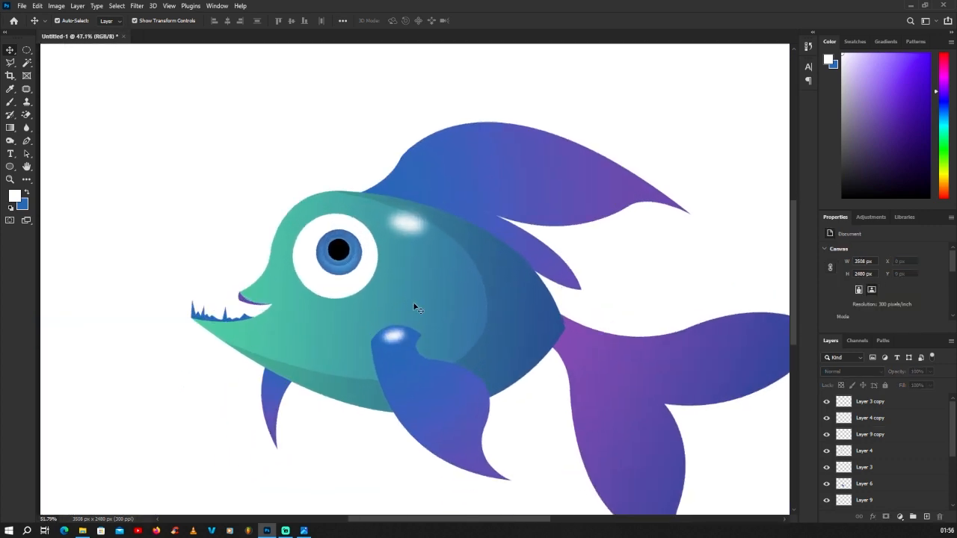
Add a new layer above the fish body and draw a closed thin crescent Pen path, about 76 by 230 px, behind the eye.
{"action": "left_click", "coordinate": [416, 307]}
{"action": "scroll", "coordinate": [501, 314], "scroll_direction": "down", "scroll_amount": 3}
{"action": "scroll", "coordinate": [458, 319], "scroll_direction": "up", "scroll_amount": 2}
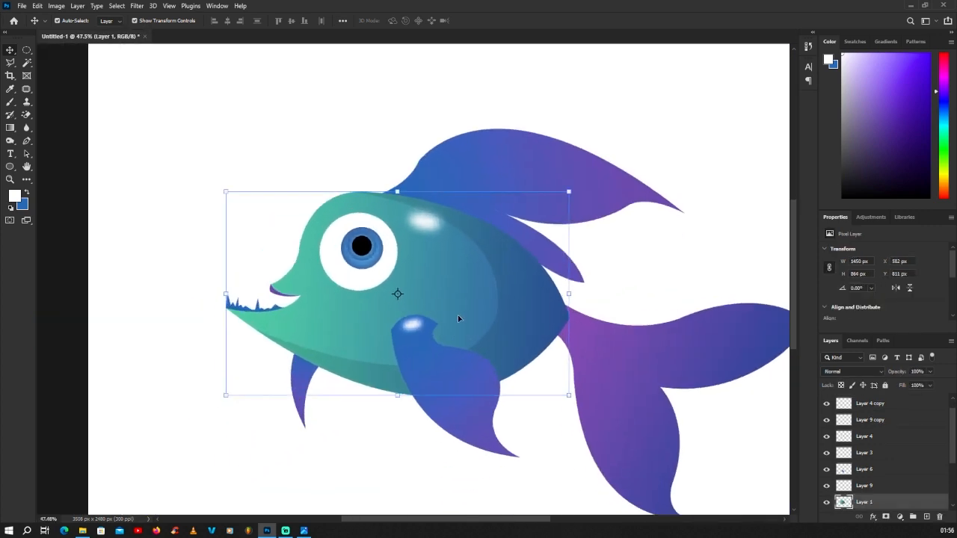
{"action": "left_click", "coordinate": [927, 518]}
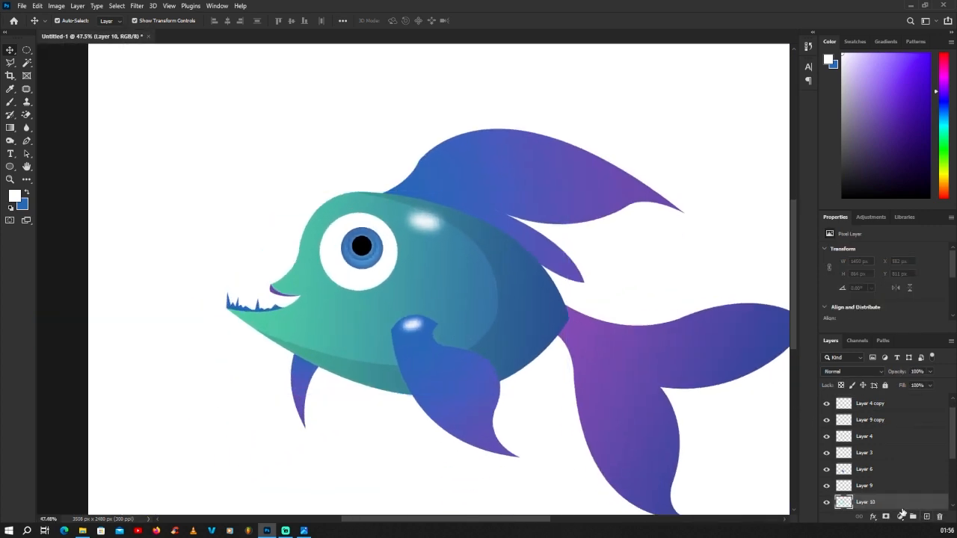
{"action": "left_click", "coordinate": [27, 140]}
{"action": "scroll", "coordinate": [448, 258], "scroll_direction": "up", "scroll_amount": 3}
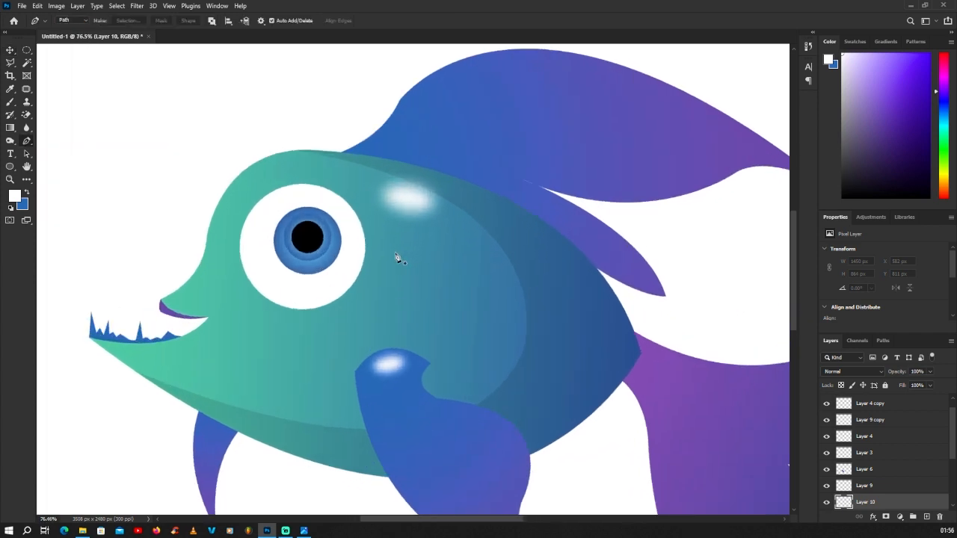
{"action": "scroll", "coordinate": [396, 258], "scroll_direction": "up", "scroll_amount": 1}
{"action": "left_click", "coordinate": [395, 236]}
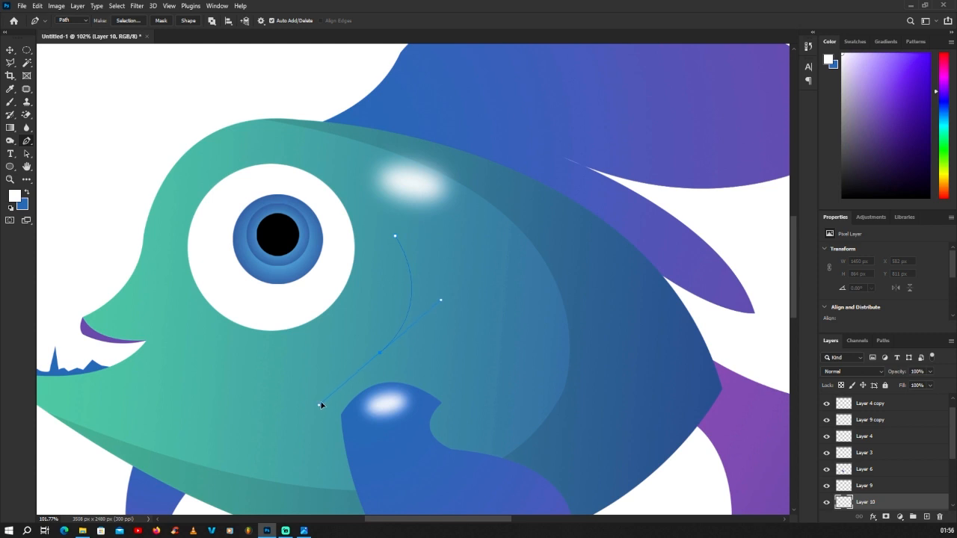
{"action": "left_click_drag", "start_coordinate": [380, 353], "coordinate": [321, 405]}
Convert the crescent path behind the eye into a new anti-aliased selection with a feather radius of 0 pixels.
{"action": "right_click", "coordinate": [433, 220]}
{"action": "left_click", "coordinate": [466, 260]}
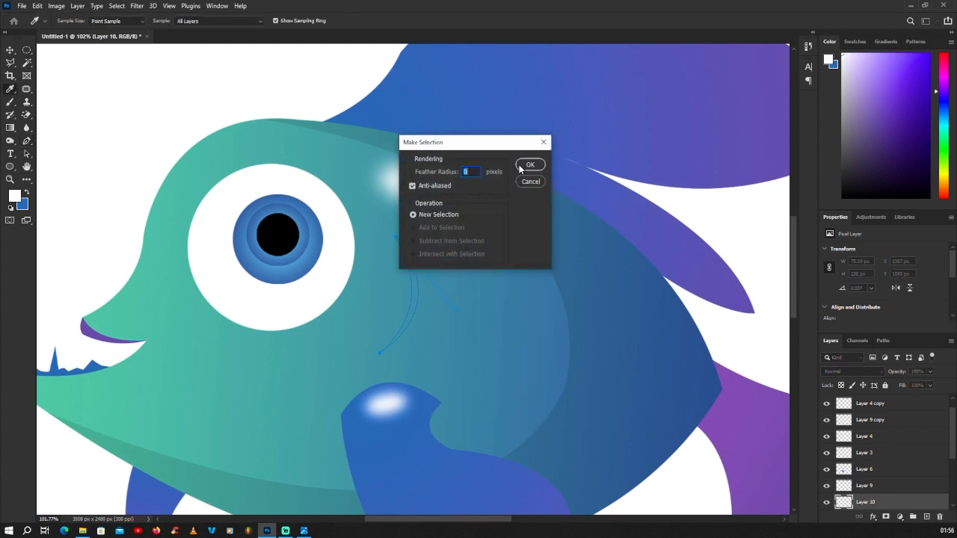
{"action": "left_click", "coordinate": [520, 166]}
Set the foreground to a very dark purple, fill the crescent selection with it as a gill line, and deselect it.
{"action": "left_click", "coordinate": [14, 196]}
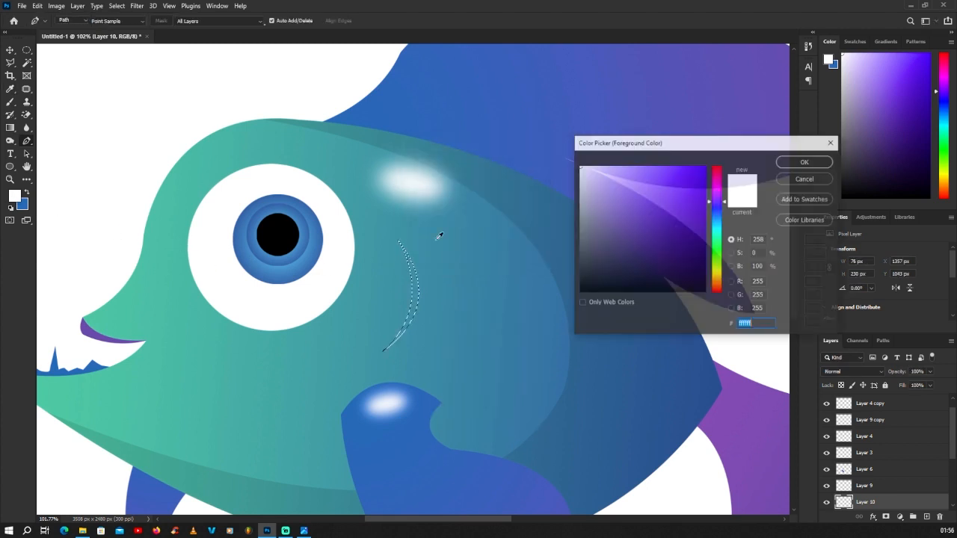
{"action": "left_click", "coordinate": [677, 264]}
{"action": "mouse_move", "coordinate": [677, 264]}
{"action": "left_mouse_down"}
{"action": "mouse_move", "coordinate": [675, 241]}
{"action": "mouse_move", "coordinate": [658, 264]}
{"action": "mouse_move", "coordinate": [668, 261]}
{"action": "left_mouse_up"}
{"action": "left_click", "coordinate": [805, 162]}
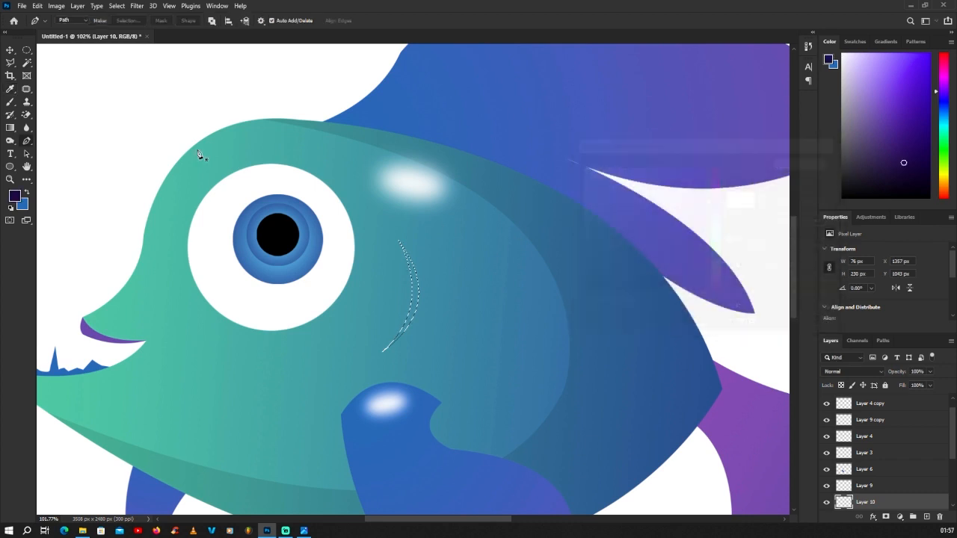
{"action": "key", "text": "b"}
{"action": "key", "text": "alt+BackSpace"}
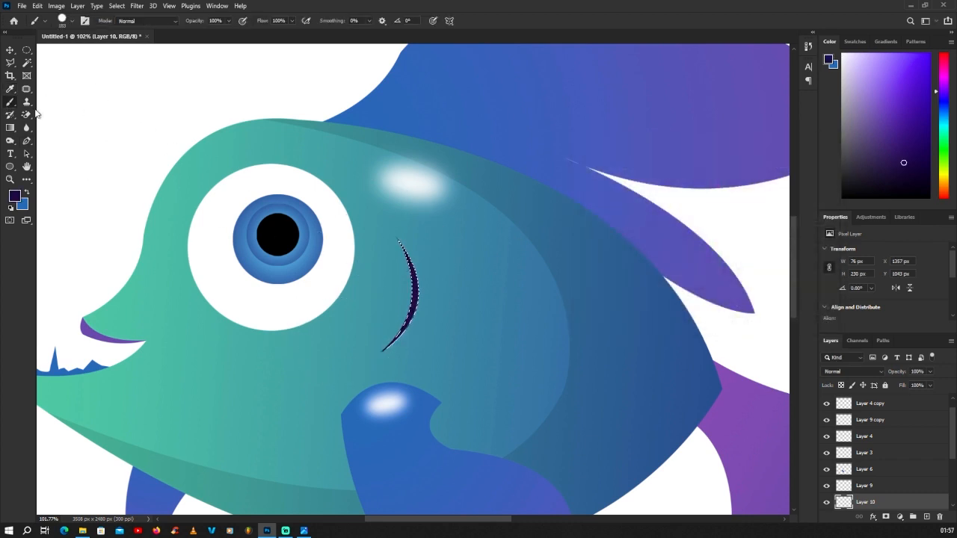
{"action": "left_click", "coordinate": [27, 51]}
{"action": "left_click", "coordinate": [211, 167]}
Deselect the current layer and examine the whole fish with its highlights and gill line, including the eye up close.
{"action": "scroll", "coordinate": [349, 258], "scroll_direction": "down", "scroll_amount": 5}
{"action": "scroll", "coordinate": [343, 258], "scroll_direction": "down", "scroll_amount": 1}
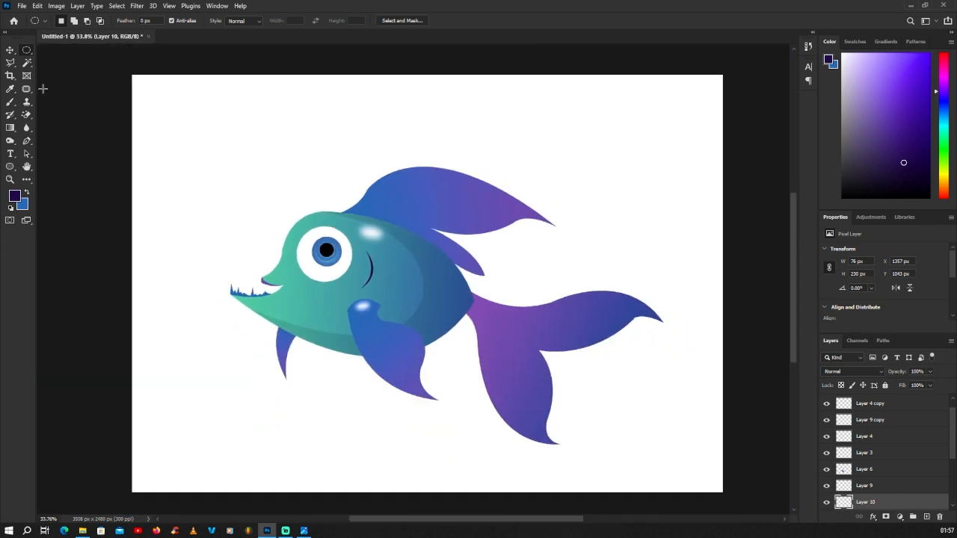
{"action": "left_click", "coordinate": [10, 50]}
{"action": "left_click", "coordinate": [212, 166]}
{"action": "scroll", "coordinate": [333, 214], "scroll_direction": "down", "scroll_amount": 1}
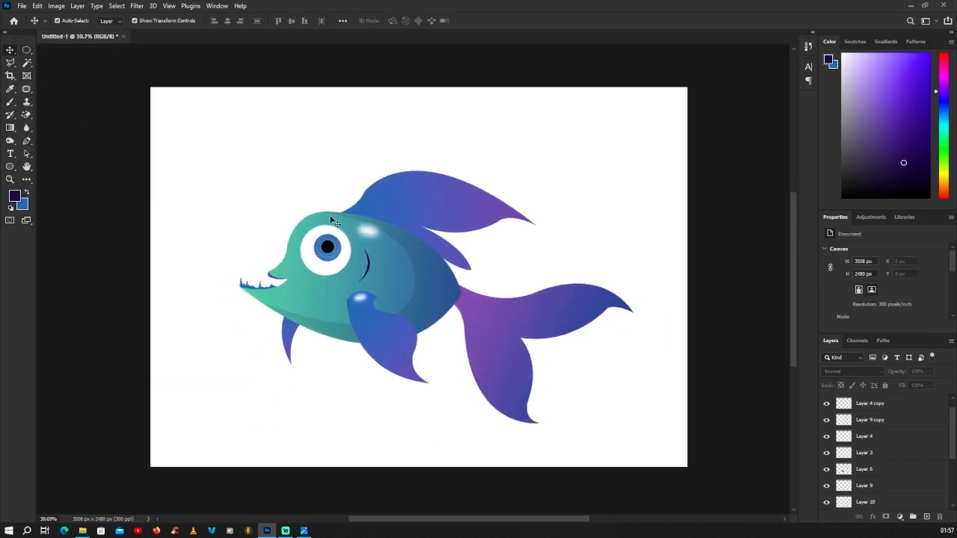
{"action": "scroll", "coordinate": [334, 220], "scroll_direction": "up", "scroll_amount": 3}
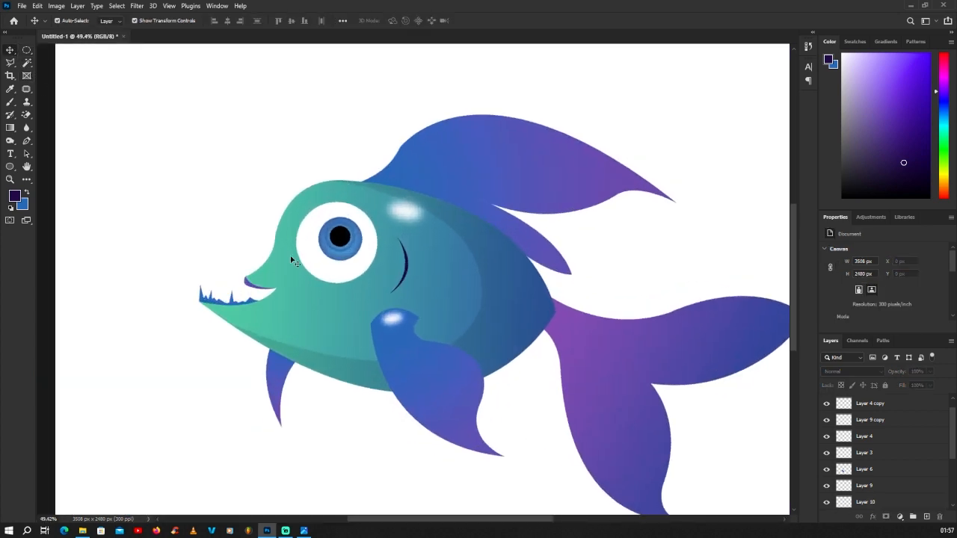
{"action": "scroll", "coordinate": [308, 260], "scroll_direction": "down", "scroll_amount": 1}
{"action": "scroll", "coordinate": [310, 259], "scroll_direction": "up", "scroll_amount": 6}
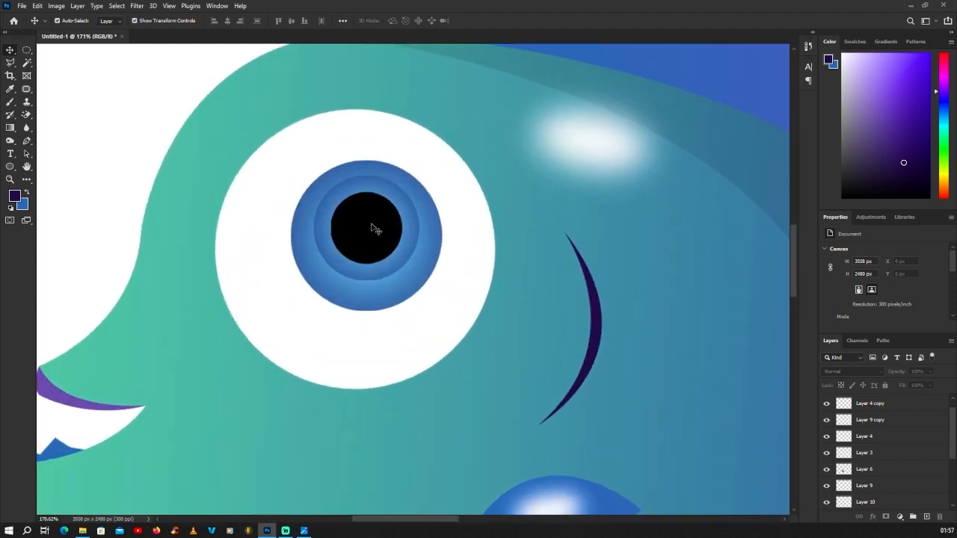
Select the pupil, both blue iris rings and the white eyeball together and merge them into a single eye layer.
{"action": "left_click", "coordinate": [374, 228]}
{"action": "scroll", "coordinate": [398, 201], "scroll_direction": "up", "scroll_amount": 2}
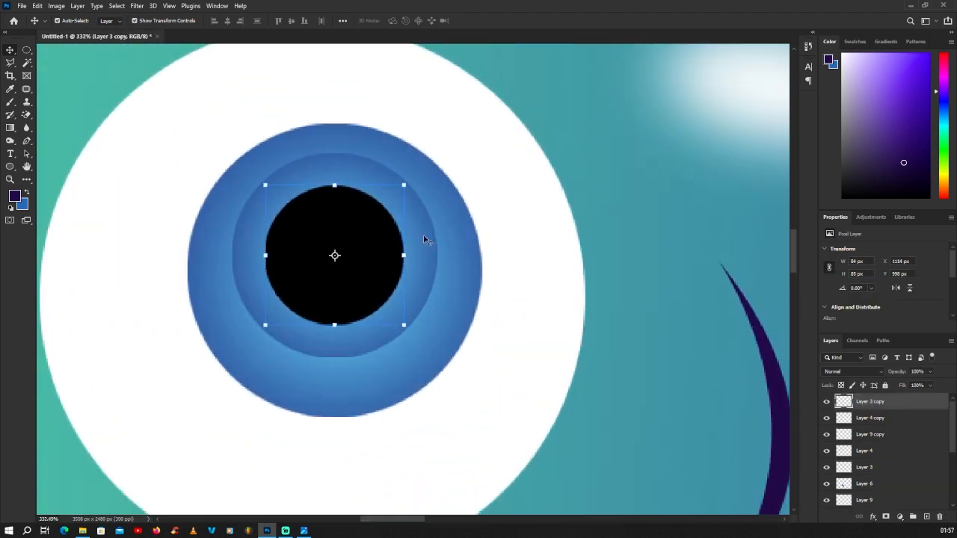
{"action": "left_click", "coordinate": [431, 285], "text": "shift"}
{"action": "left_click", "coordinate": [470, 287], "text": "shift"}
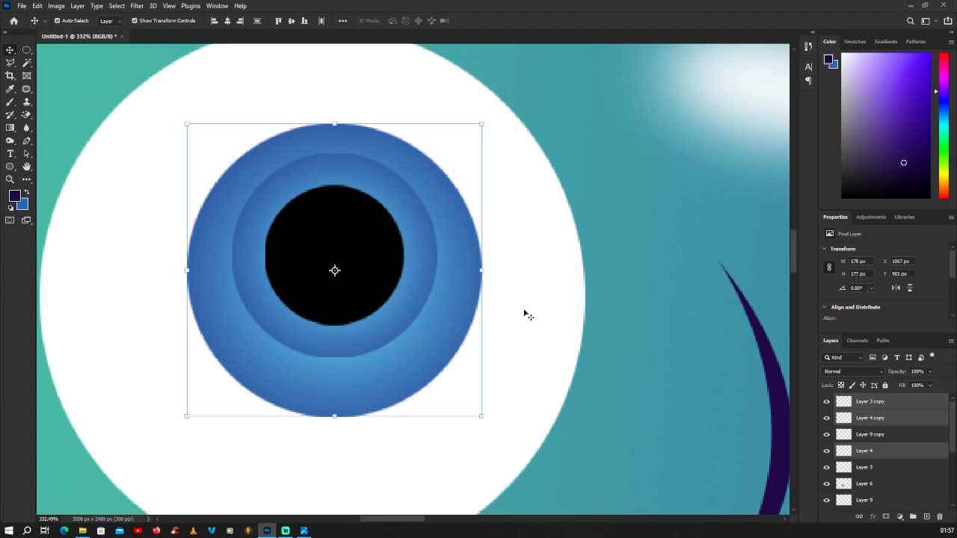
{"action": "left_click", "coordinate": [516, 301], "text": "shift"}
{"action": "scroll", "coordinate": [380, 264], "scroll_direction": "down", "scroll_amount": 2}
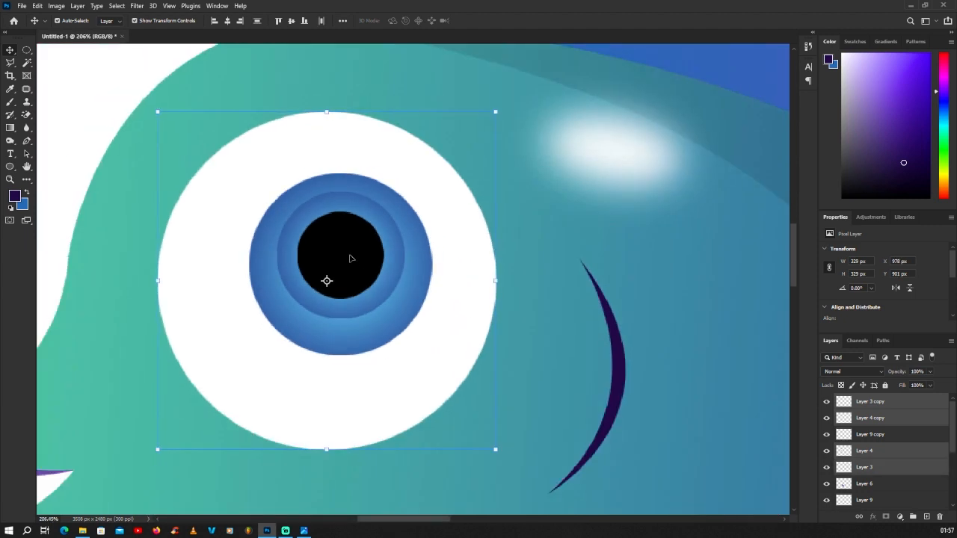
{"action": "scroll", "coordinate": [350, 258], "scroll_direction": "down", "scroll_amount": 2}
{"action": "key", "text": "alt"}
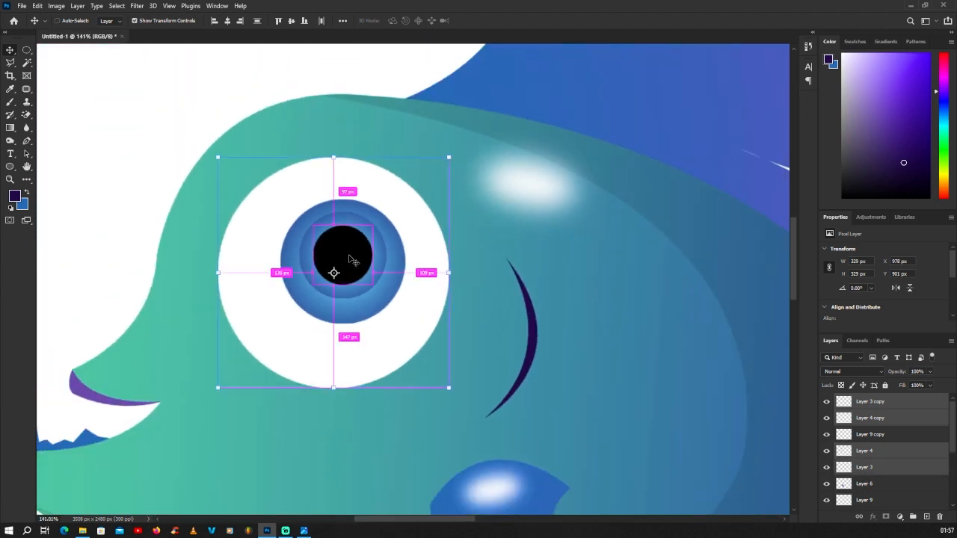
{"action": "key", "text": "alt"}
{"action": "key", "text": "ctrl+e"}
Duplicate the merged eye and place the copy up and toward the snout, at X 743 px, Y 811 px.
{"action": "mouse_move", "coordinate": [369, 286]}
{"action": "left_mouse_down"}
{"action": "mouse_move", "coordinate": [477, 251]}
{"action": "mouse_move", "coordinate": [445, 275]}
{"action": "mouse_move", "coordinate": [369, 285]}
{"action": "left_mouse_up"}
{"action": "scroll", "coordinate": [351, 259], "scroll_direction": "down", "scroll_amount": 4}
{"action": "left_click", "coordinate": [232, 245]}
{"action": "scroll", "coordinate": [348, 253], "scroll_direction": "up", "scroll_amount": 1}
{"action": "left_click", "coordinate": [345, 248]}
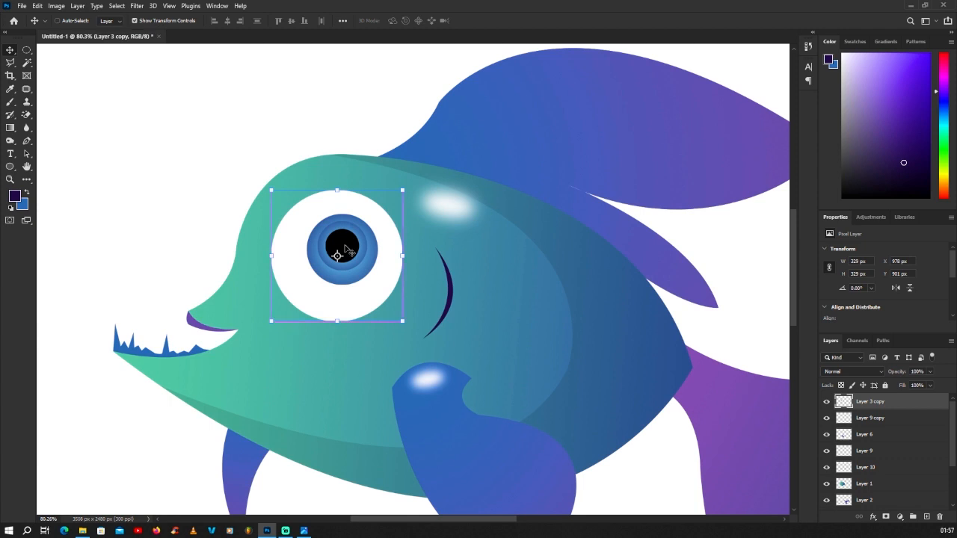
{"action": "left_click_drag", "start_coordinate": [346, 249], "coordinate": [346, 225]}
{"action": "scroll", "coordinate": [495, 262], "scroll_direction": "down", "scroll_amount": 3}
{"action": "scroll", "coordinate": [478, 278], "scroll_direction": "up", "scroll_amount": 1}
{"action": "scroll", "coordinate": [346, 226], "scroll_direction": "down", "scroll_amount": 5}
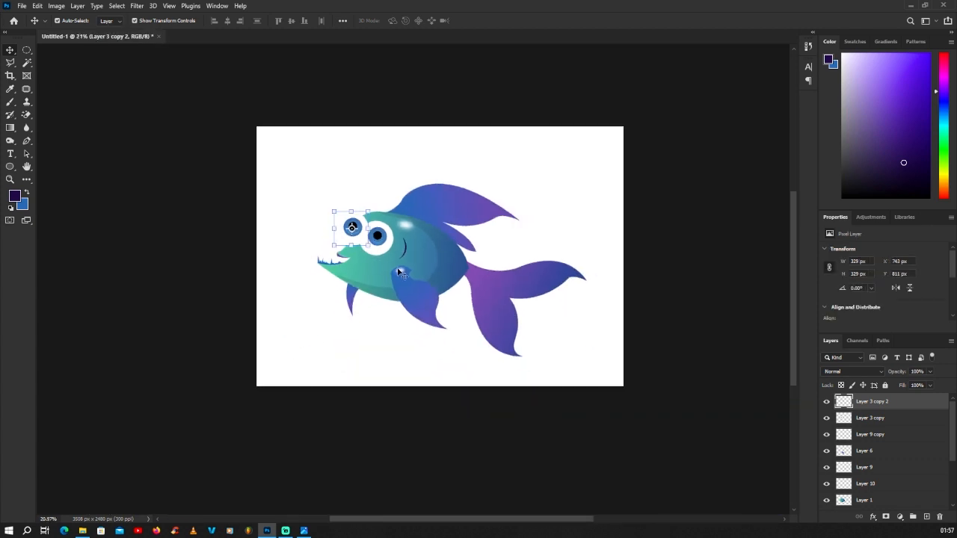
{"action": "scroll", "coordinate": [400, 273], "scroll_direction": "down", "scroll_amount": 1}
{"action": "scroll", "coordinate": [400, 273], "scroll_direction": "up", "scroll_amount": 1}
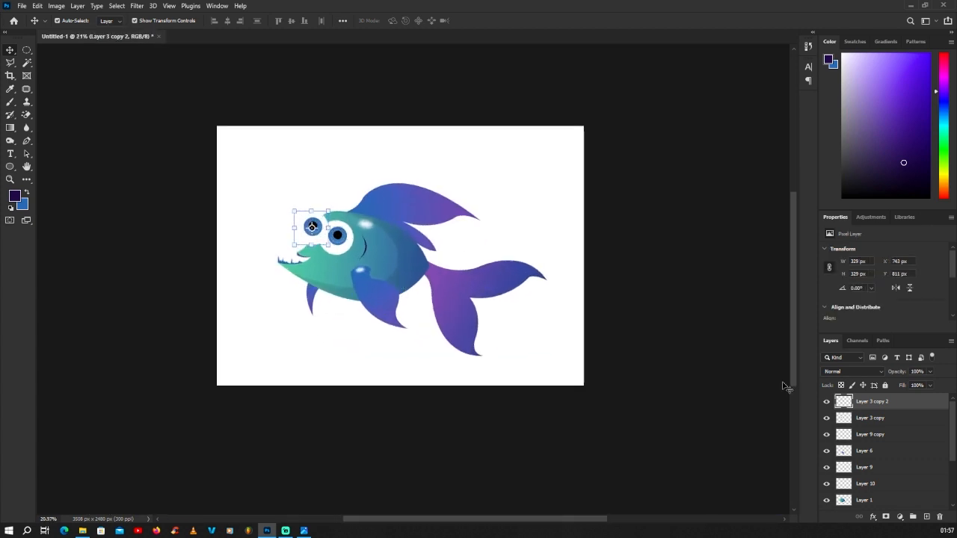
Make the Background layer active and set the foreground colour to light blue #8aa6e5.
{"action": "scroll", "coordinate": [891, 438], "scroll_direction": "down", "scroll_amount": 3}
{"action": "left_click", "coordinate": [871, 505]}
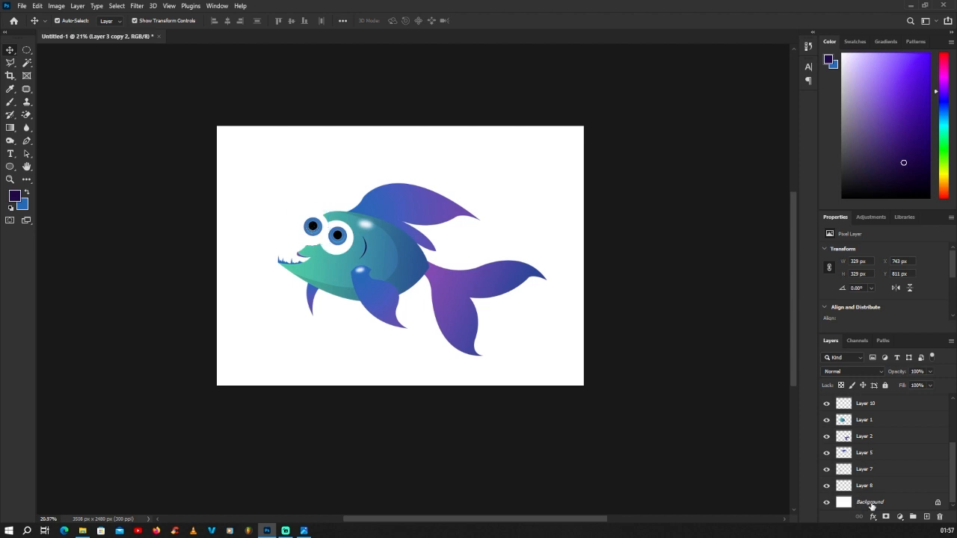
{"action": "scroll", "coordinate": [427, 337], "scroll_direction": "up", "scroll_amount": 2}
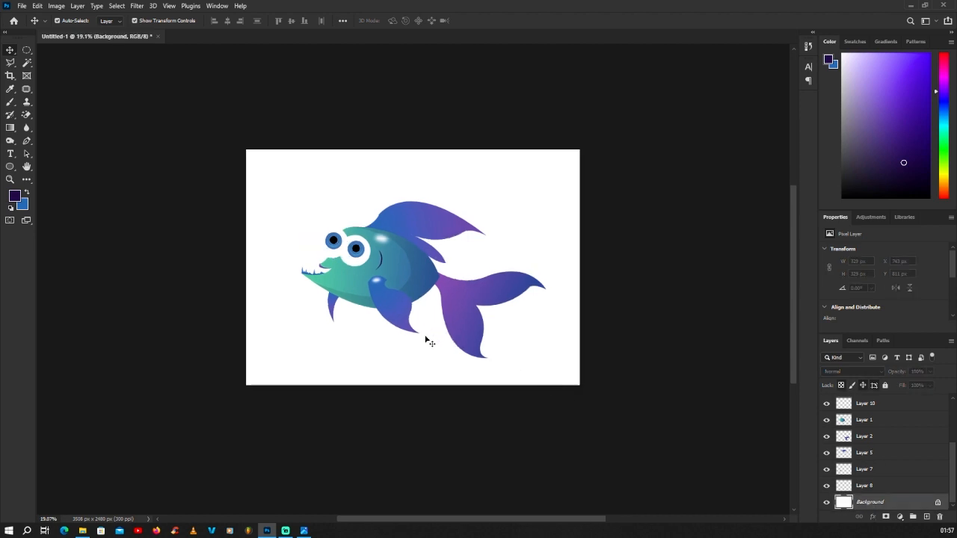
{"action": "left_click", "coordinate": [15, 196]}
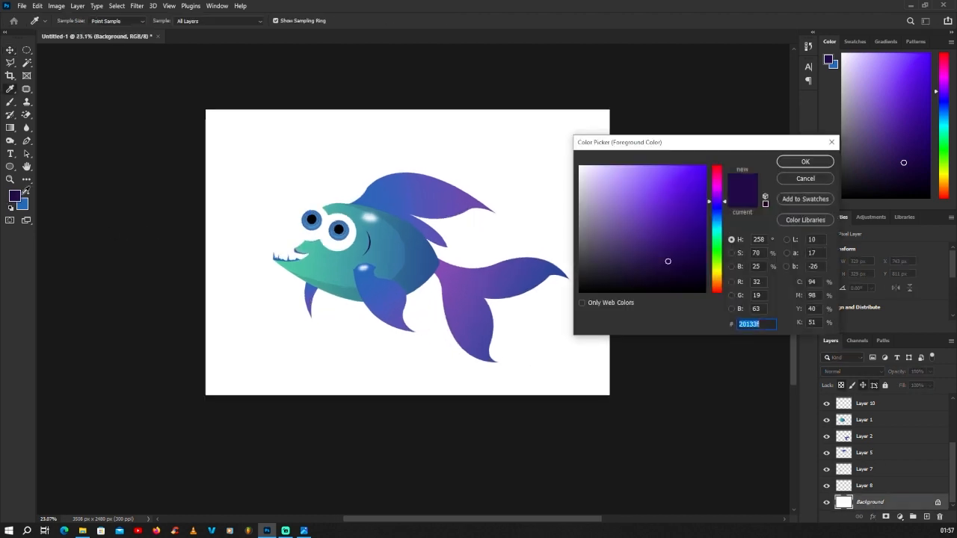
{"action": "left_click", "coordinate": [607, 186]}
{"action": "left_click_drag", "start_coordinate": [721, 219], "coordinate": [719, 215]}
{"action": "left_click", "coordinate": [638, 188]}
{"action": "left_click_drag", "start_coordinate": [637, 188], "coordinate": [632, 180]}
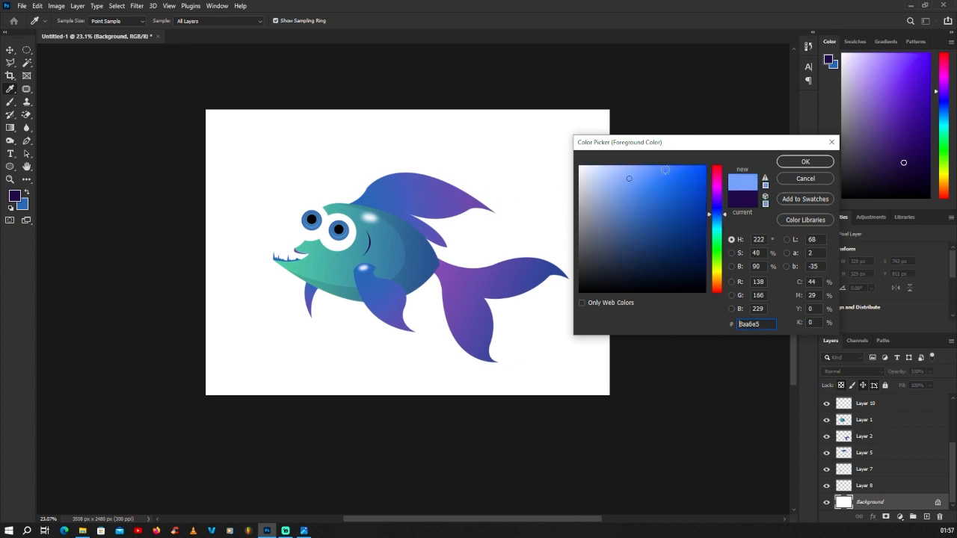
{"action": "left_click", "coordinate": [806, 161]}
Set the background colour to very dark navy #051836.
{"action": "left_click", "coordinate": [23, 205]}
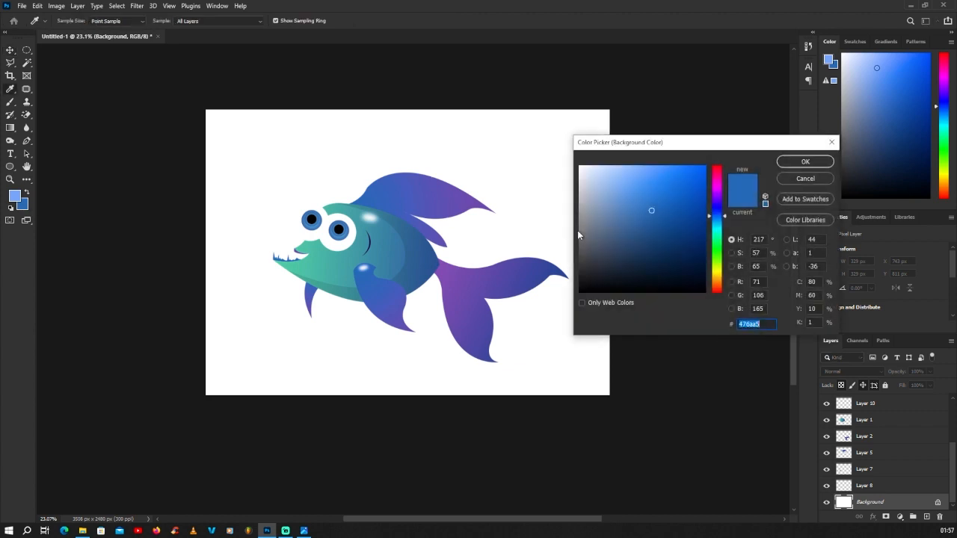
{"action": "left_click_drag", "start_coordinate": [685, 256], "coordinate": [693, 265]}
{"action": "left_click", "coordinate": [805, 161]}
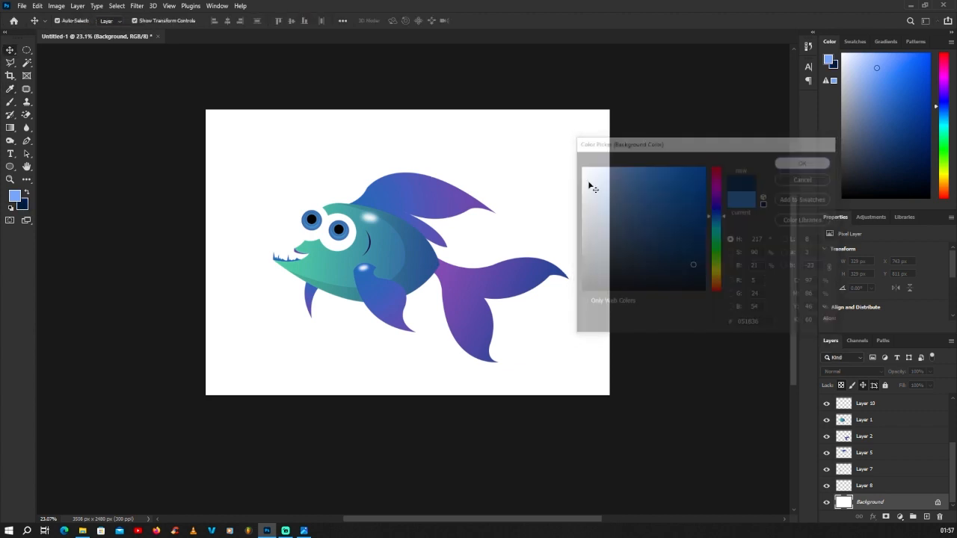
Test radial gradients on the Background layer from different edges, keeping one from light blue at top centre to navy at the bottom edge.
{"action": "left_click", "coordinate": [10, 128]}
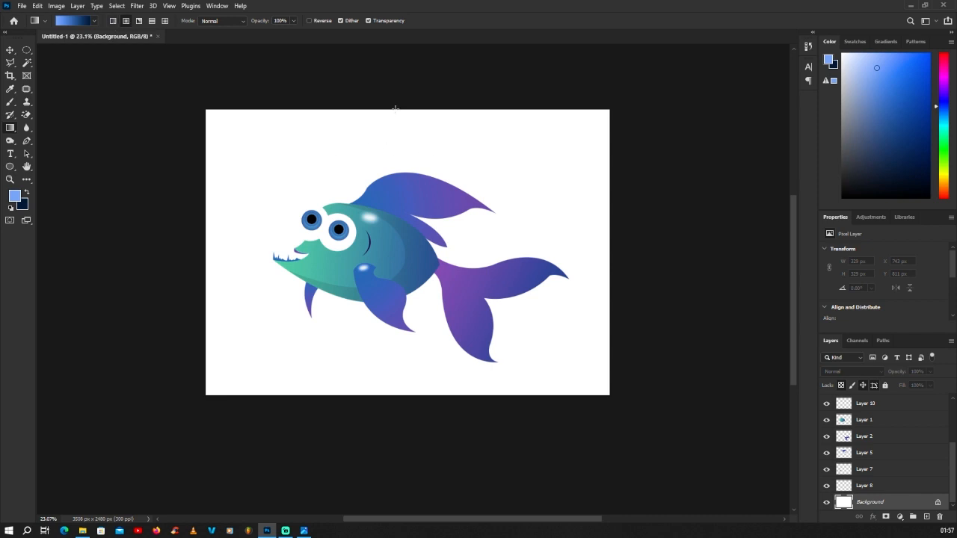
{"action": "left_click_drag", "start_coordinate": [394, 111], "coordinate": [402, 204]}
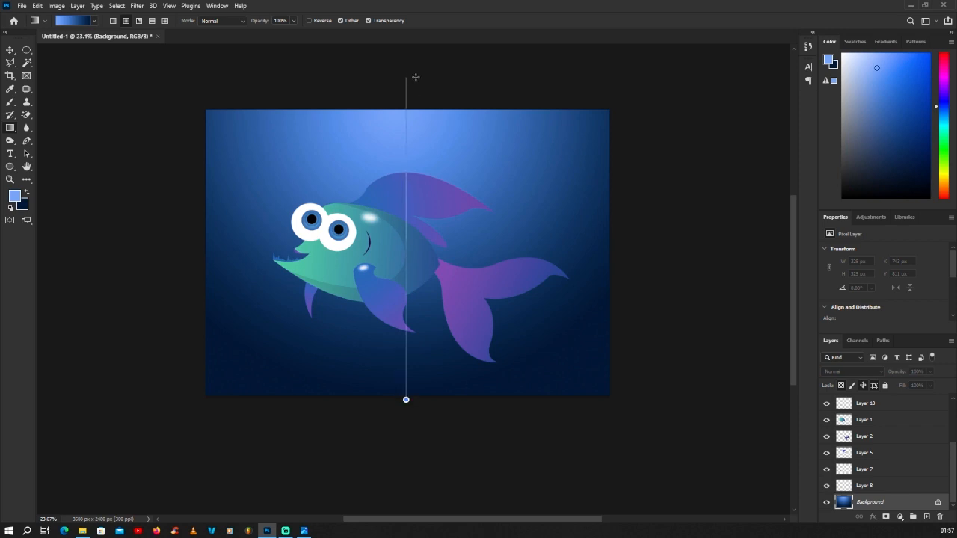
{"action": "left_click_drag", "start_coordinate": [415, 77], "coordinate": [417, 82]}
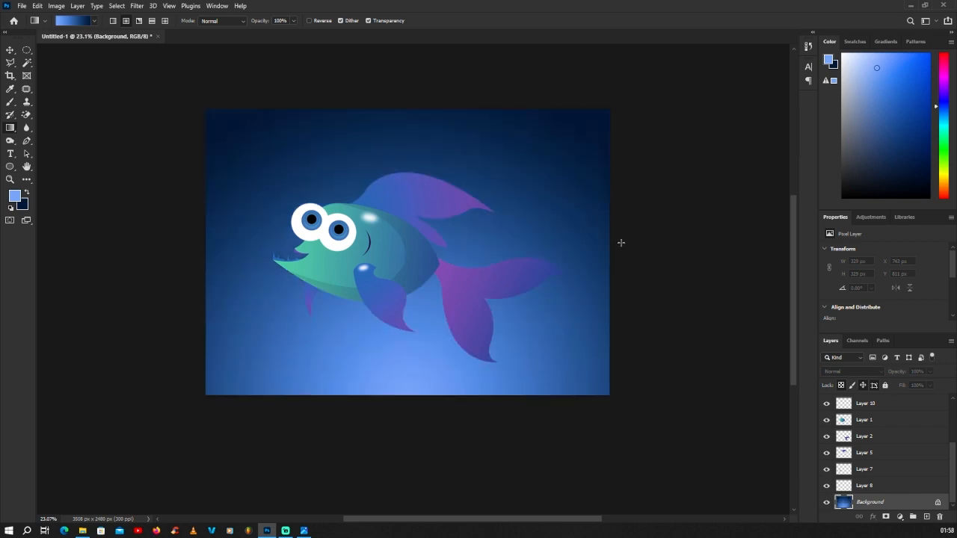
{"action": "left_click_drag", "start_coordinate": [621, 242], "coordinate": [161, 226]}
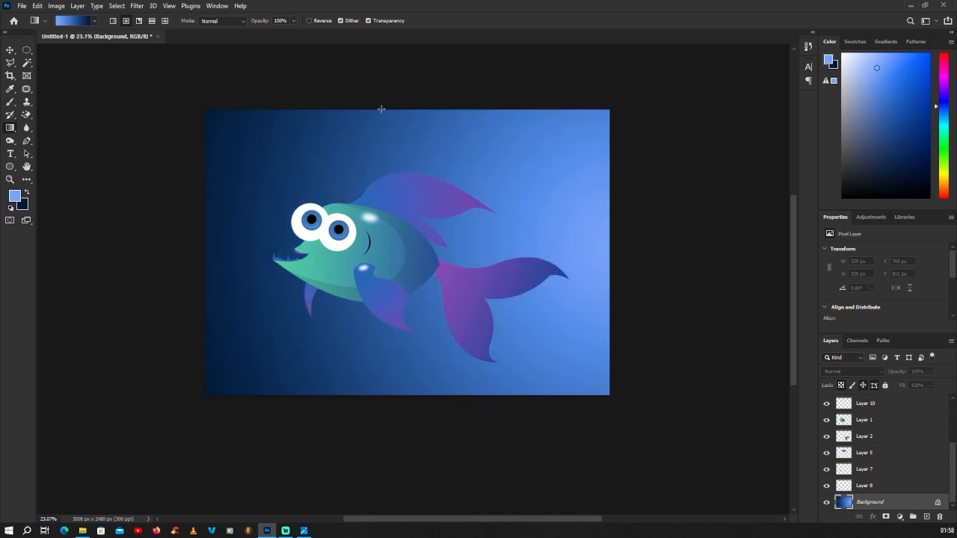
{"action": "left_click_drag", "start_coordinate": [381, 109], "coordinate": [384, 397]}
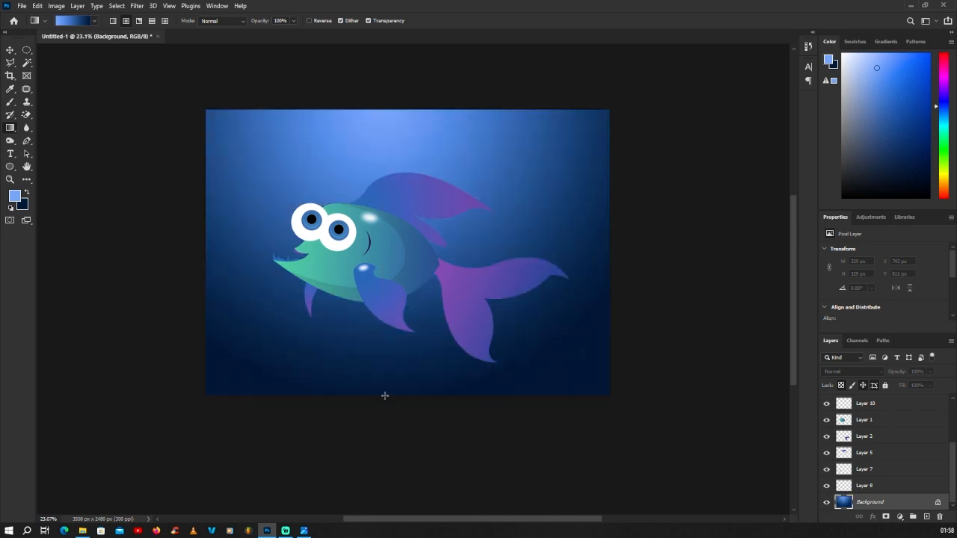
{"action": "scroll", "coordinate": [457, 398], "scroll_direction": "down", "scroll_amount": 2}
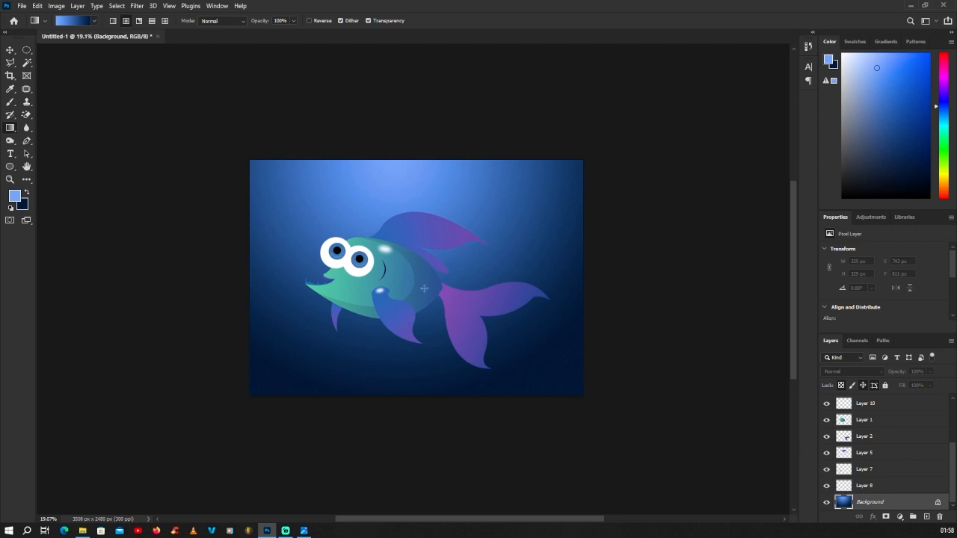
Darken the Background layer with Levels by setting the midtone input to 0.69.
{"action": "key", "text": "ctrl+l"}
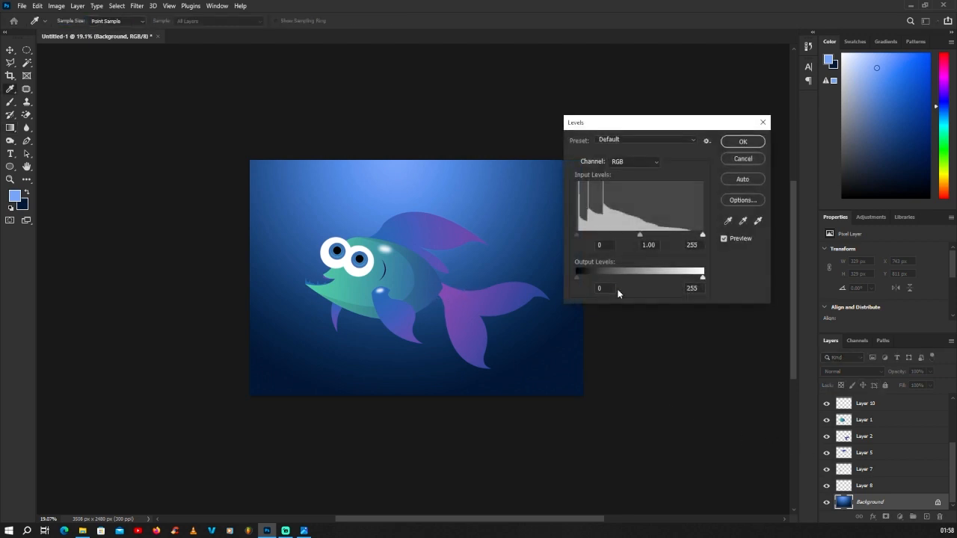
{"action": "left_click_drag", "start_coordinate": [641, 236], "coordinate": [655, 234]}
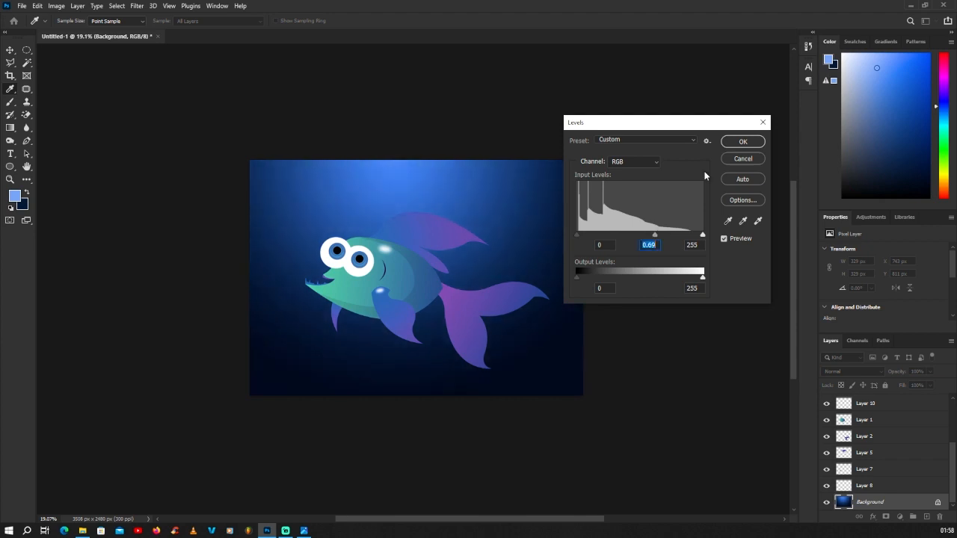
{"action": "left_click", "coordinate": [742, 143]}
{"action": "scroll", "coordinate": [481, 308], "scroll_direction": "down", "scroll_amount": 3}
{"action": "scroll", "coordinate": [389, 273], "scroll_direction": "up", "scroll_amount": 4}
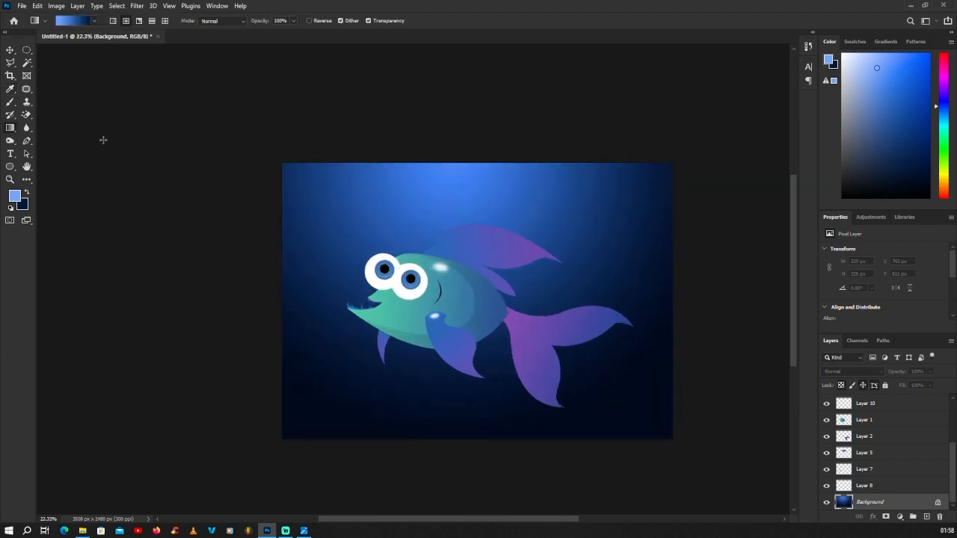
Nudge the copied eye to X 727 px and move its layer directly below the fish body layer, Layer 1.
{"action": "left_click", "coordinate": [9, 51]}
{"action": "scroll", "coordinate": [299, 154], "scroll_direction": "down", "scroll_amount": 1}
{"action": "scroll", "coordinate": [310, 239], "scroll_direction": "up", "scroll_amount": 4}
{"action": "left_click", "coordinate": [388, 240]}
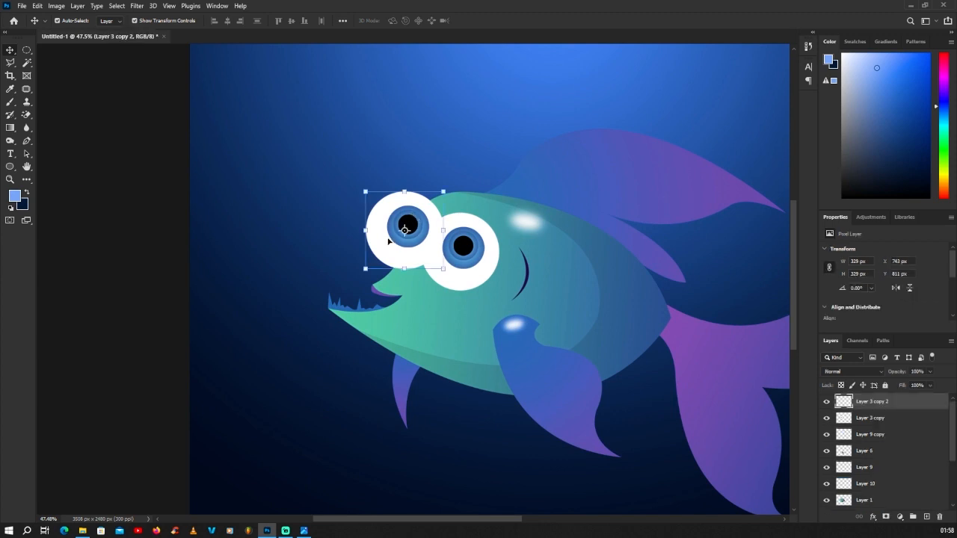
{"action": "mouse_move", "coordinate": [415, 225]}
{"action": "left_mouse_down"}
{"action": "mouse_move", "coordinate": [390, 183]}
{"action": "mouse_move", "coordinate": [410, 218]}
{"action": "mouse_move", "coordinate": [403, 224]}
{"action": "mouse_move", "coordinate": [412, 224]}
{"action": "left_mouse_up"}
{"action": "left_click_drag", "start_coordinate": [867, 405], "coordinate": [867, 457]}
{"action": "scroll", "coordinate": [440, 298], "scroll_direction": "down", "scroll_amount": 2}
{"action": "scroll", "coordinate": [441, 297], "scroll_direction": "up", "scroll_amount": 3}
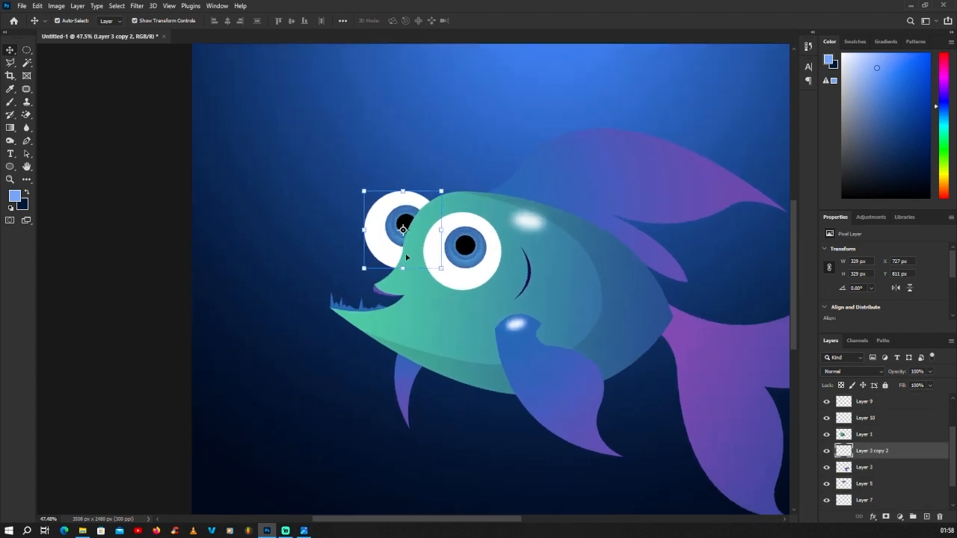
Reposition the far eye behind the head and scale it proportionally to about 82%.
{"action": "left_click_drag", "start_coordinate": [376, 209], "coordinate": [373, 219]}
{"action": "left_click_drag", "start_coordinate": [463, 175], "coordinate": [447, 187]}
{"action": "left_click_drag", "start_coordinate": [396, 224], "coordinate": [395, 223]}
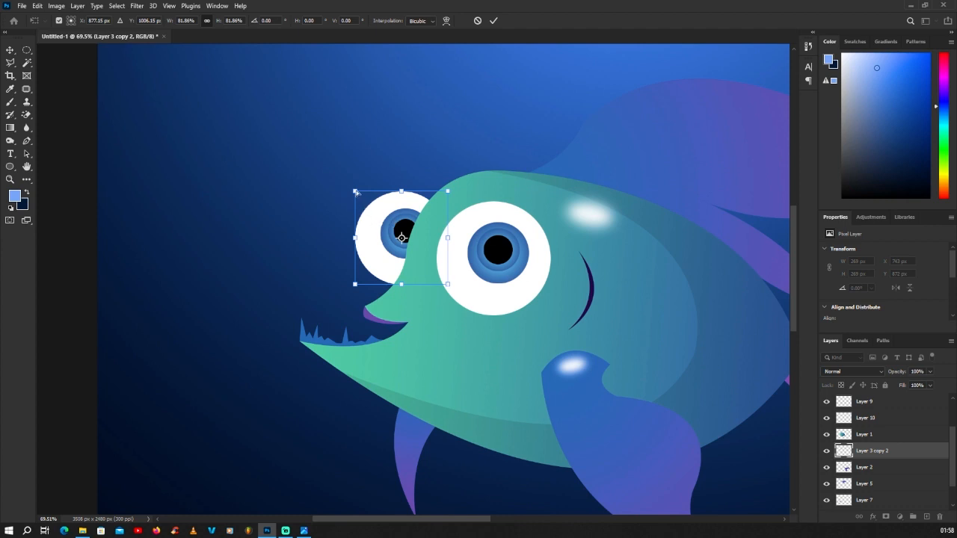
Distort the far eye's corners inward for perspective, narrowing it to about 199 by 241 px, and apply the transform.
{"action": "left_click_drag", "start_coordinate": [356, 192], "coordinate": [371, 201]}
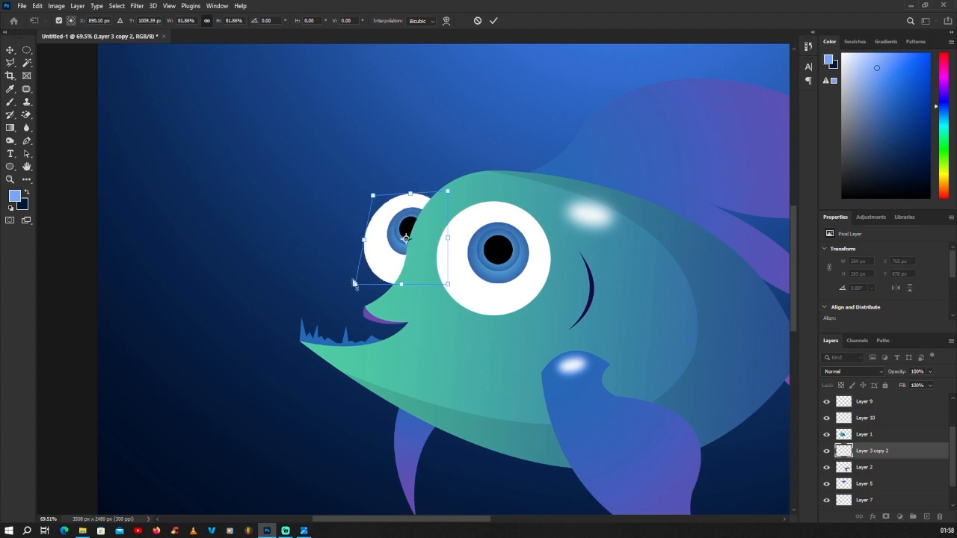
{"action": "left_click_drag", "start_coordinate": [355, 286], "coordinate": [367, 285]}
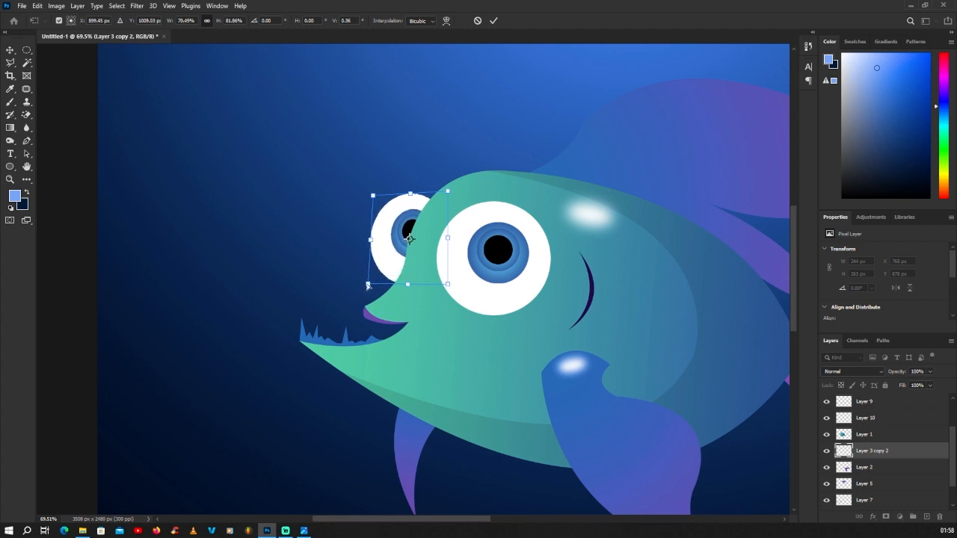
{"action": "left_click_drag", "start_coordinate": [448, 286], "coordinate": [433, 278]}
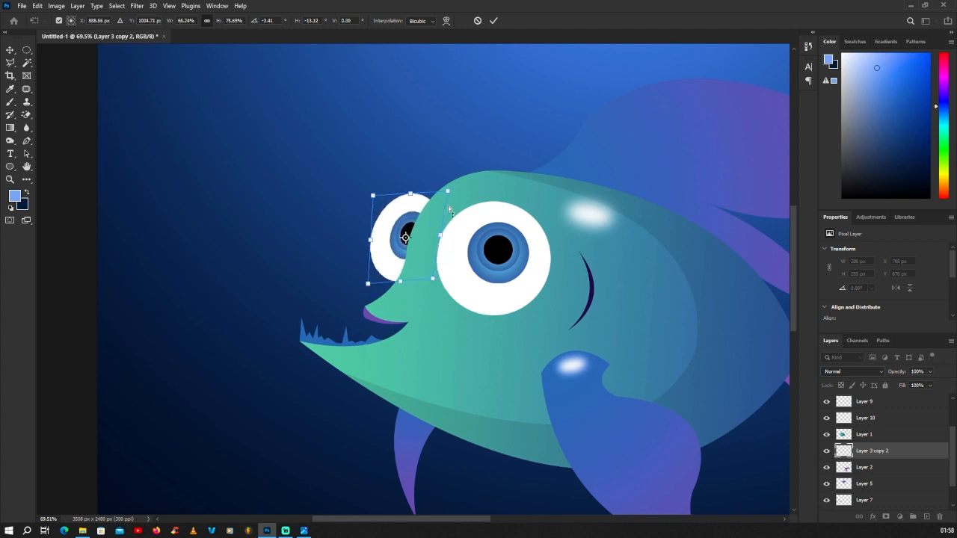
{"action": "left_click_drag", "start_coordinate": [446, 192], "coordinate": [443, 194]}
{"action": "left_click_drag", "start_coordinate": [372, 196], "coordinate": [370, 203]}
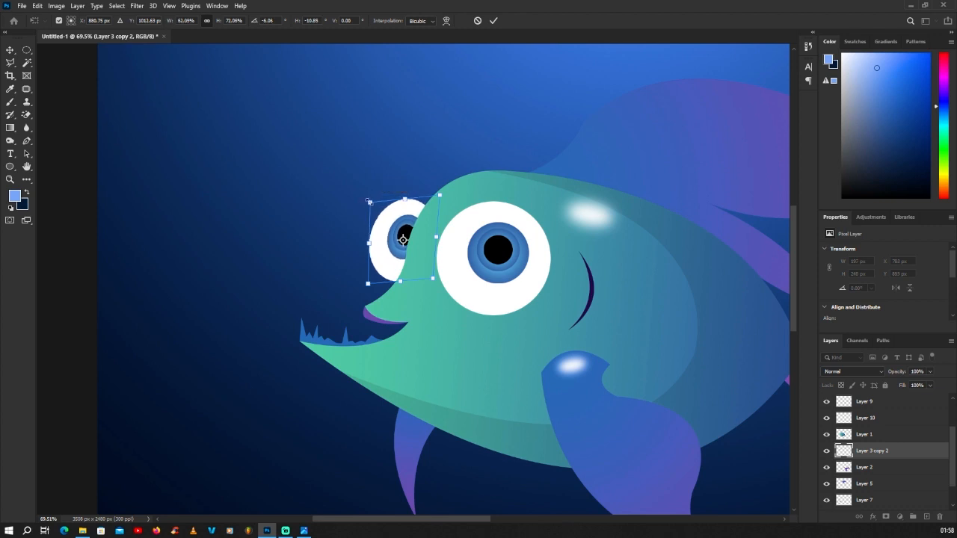
{"action": "key", "text": "Return"}
{"action": "scroll", "coordinate": [370, 225], "scroll_direction": "down", "scroll_amount": 2}
{"action": "scroll", "coordinate": [370, 228], "scroll_direction": "up", "scroll_amount": 4}
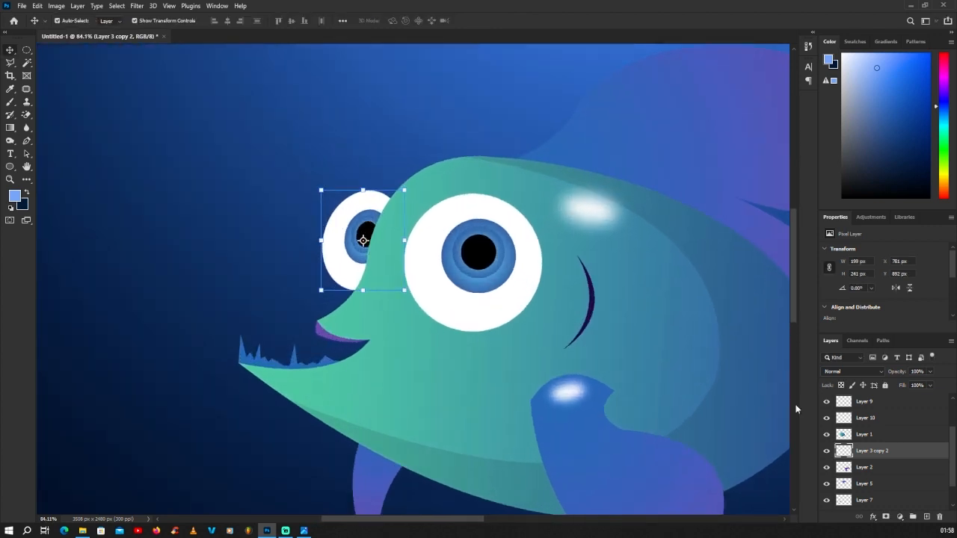
Identify the far eye's layer by toggling its visibility, and add a new layer directly beneath it, above Layer 2.
{"action": "left_click", "coordinate": [865, 468]}
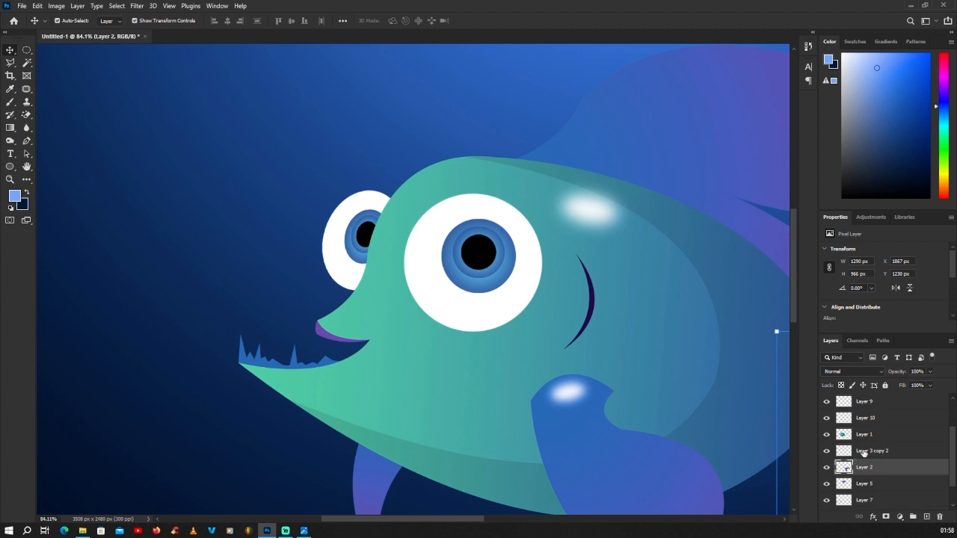
{"action": "left_click", "coordinate": [863, 451]}
{"action": "left_click", "coordinate": [827, 451]}
{"action": "left_click", "coordinate": [826, 451]}
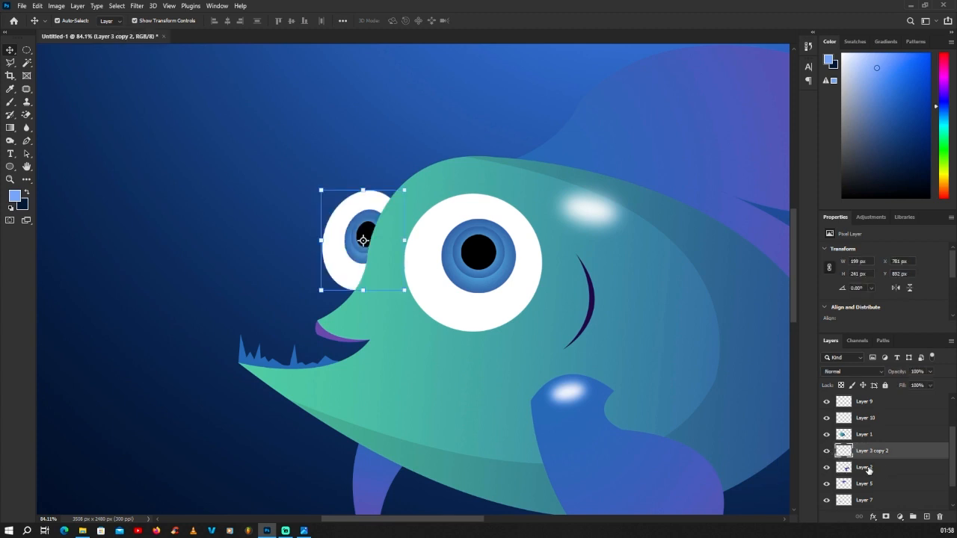
{"action": "left_click", "coordinate": [865, 468]}
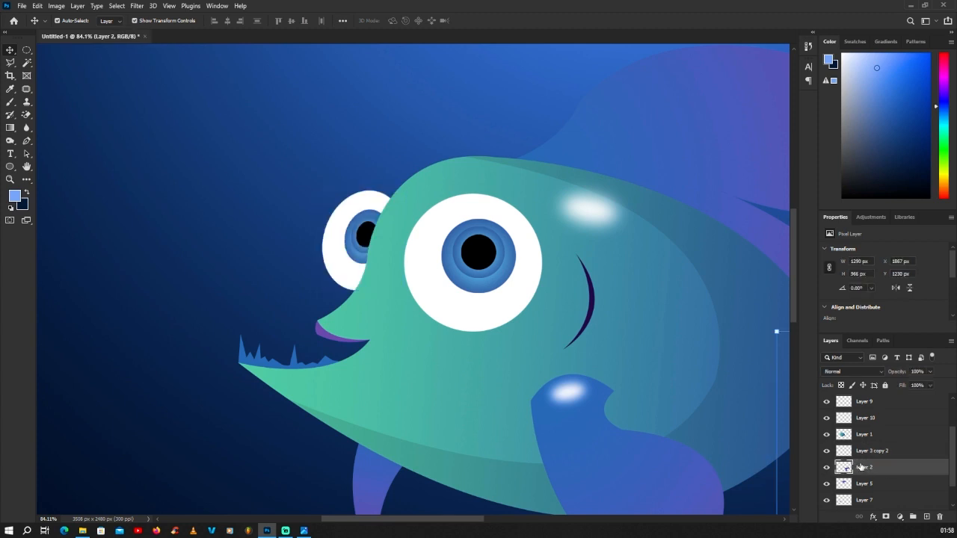
{"action": "left_click", "coordinate": [927, 517]}
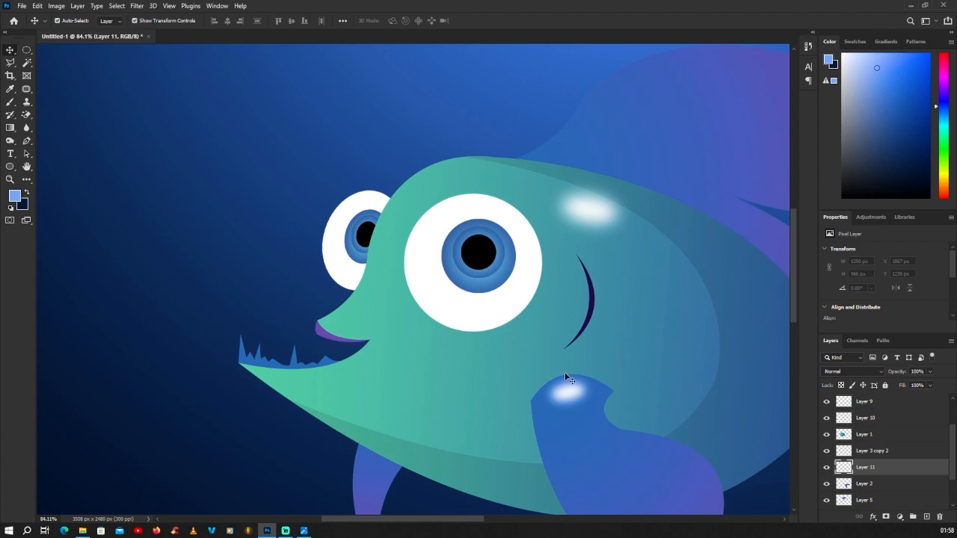
Draw a closed curved path from the far eye's top edge across behind the head, about 213 by 106 px, and convert it to an unfeathered selection.
{"action": "left_click", "coordinate": [26, 141]}
{"action": "scroll", "coordinate": [335, 188], "scroll_direction": "up", "scroll_amount": 8}
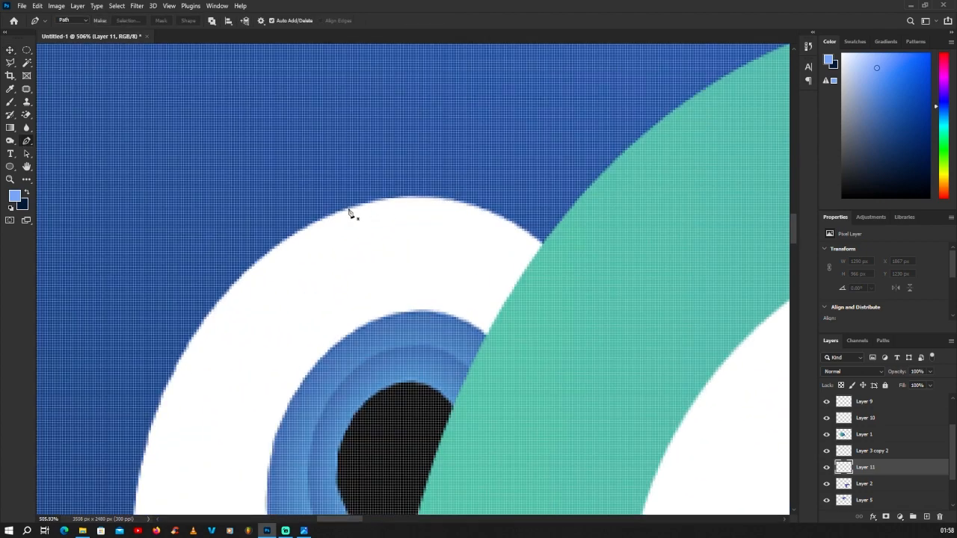
{"action": "left_click", "coordinate": [347, 212]}
{"action": "scroll", "coordinate": [199, 205], "scroll_direction": "down", "scroll_amount": 5}
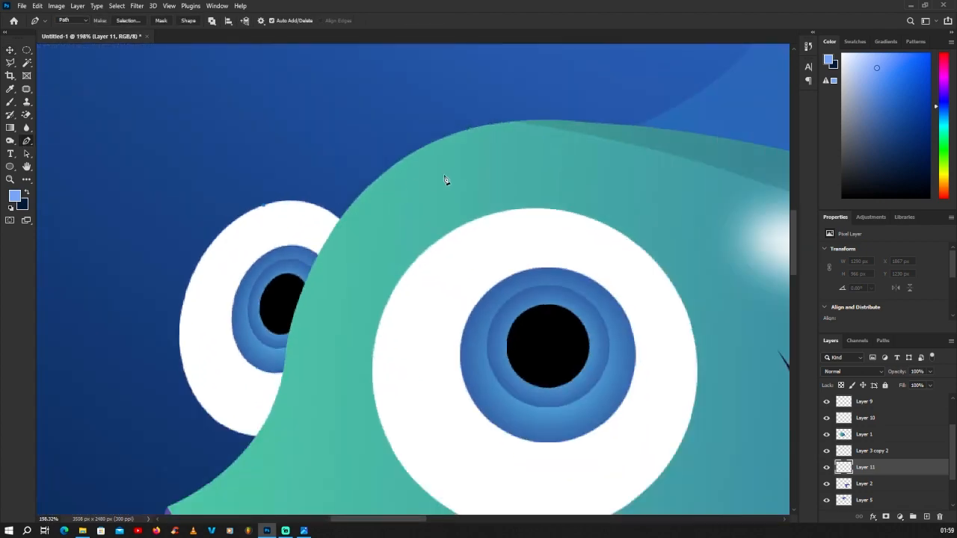
{"action": "left_click_drag", "start_coordinate": [473, 173], "coordinate": [590, 204]}
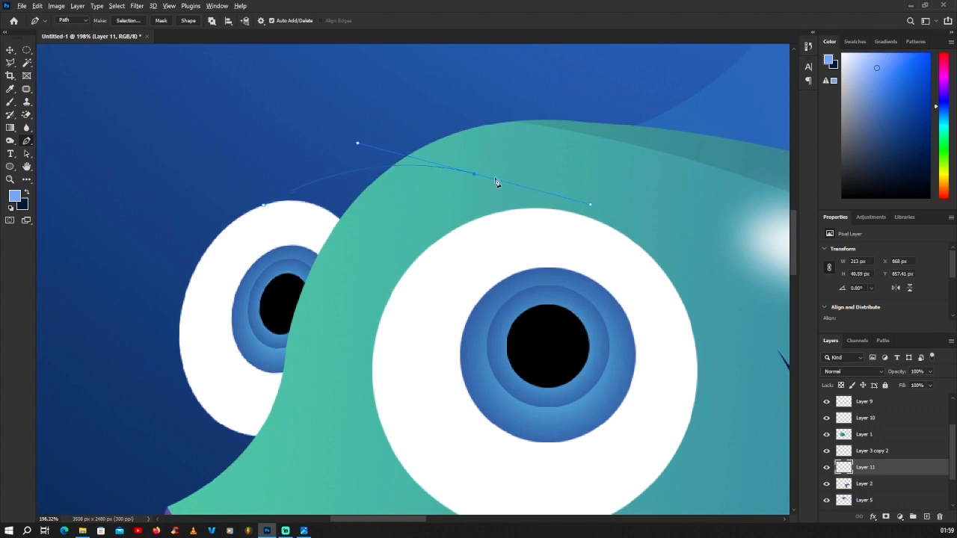
{"action": "left_click", "coordinate": [474, 174], "text": "alt"}
{"action": "left_click_drag", "start_coordinate": [430, 227], "coordinate": [427, 231]}
{"action": "left_click", "coordinate": [364, 270]}
{"action": "left_click_drag", "start_coordinate": [320, 257], "coordinate": [289, 236]}
{"action": "left_click", "coordinate": [263, 205]}
{"action": "right_click", "coordinate": [354, 199]}
{"action": "left_click", "coordinate": [387, 239]}
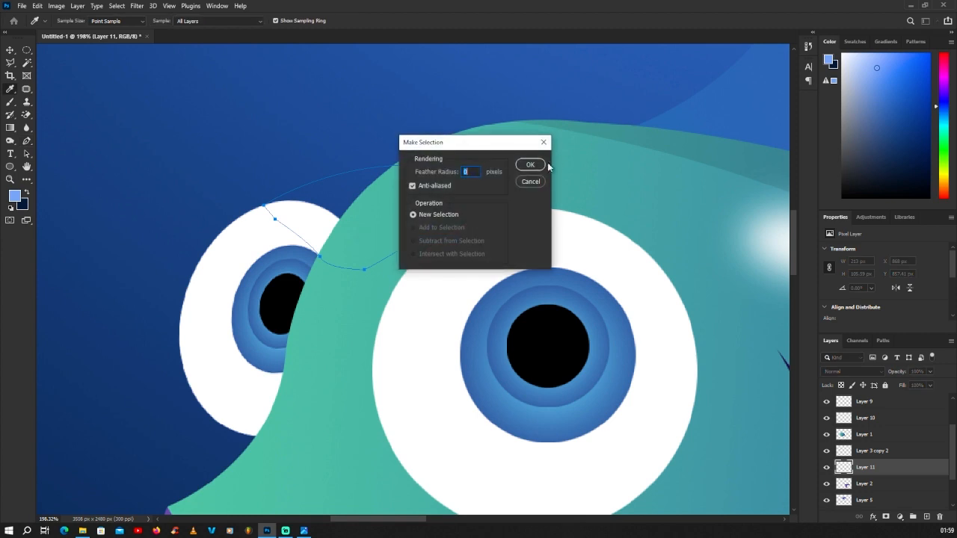
{"action": "key", "text": "Return"}
{"action": "scroll", "coordinate": [247, 206], "scroll_direction": "down", "scroll_amount": 4}
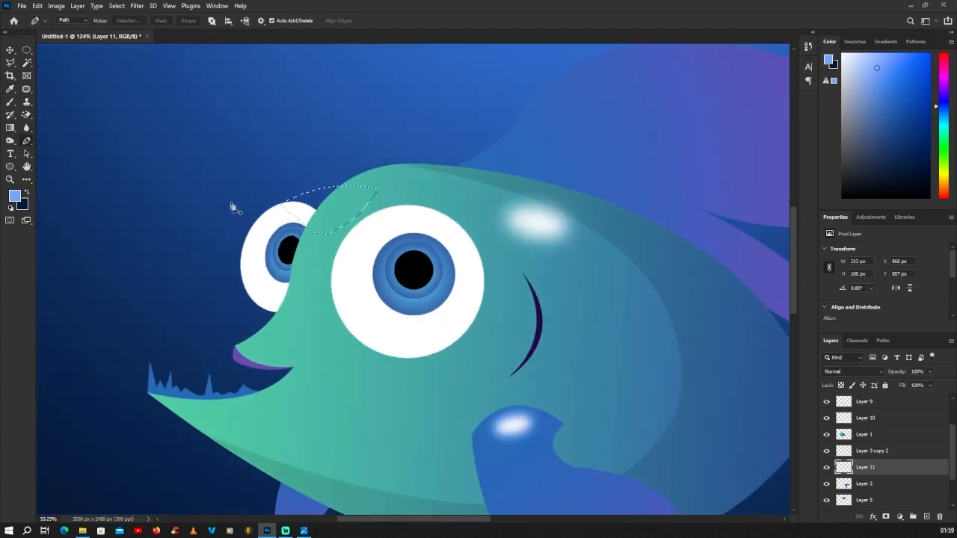
Paint the selected eyelid area above the far eye on Layer 11 with purple #4e198b and deselect.
{"action": "left_click", "coordinate": [28, 193]}
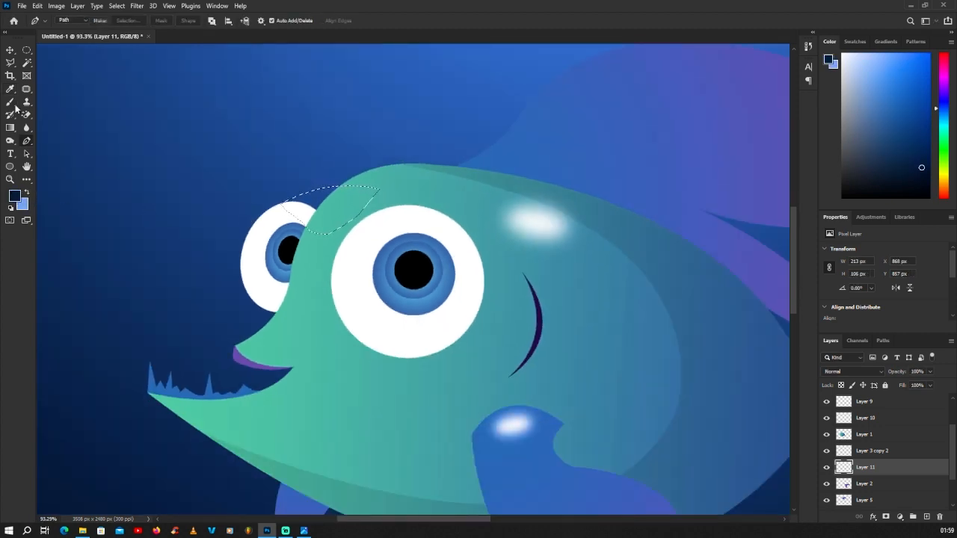
{"action": "left_click", "coordinate": [15, 197]}
{"action": "mouse_move", "coordinate": [711, 203]}
{"action": "left_mouse_down"}
{"action": "mouse_move", "coordinate": [671, 199]}
{"action": "mouse_move", "coordinate": [682, 223]}
{"action": "left_mouse_up"}
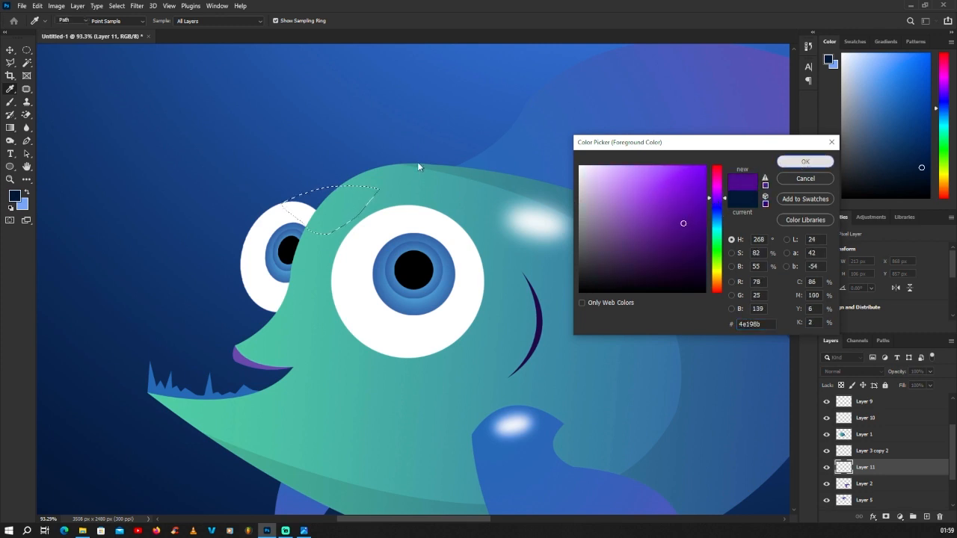
{"action": "left_click", "coordinate": [805, 161]}
{"action": "key", "text": "b"}
{"action": "left_click_drag", "start_coordinate": [314, 187], "coordinate": [385, 203]}
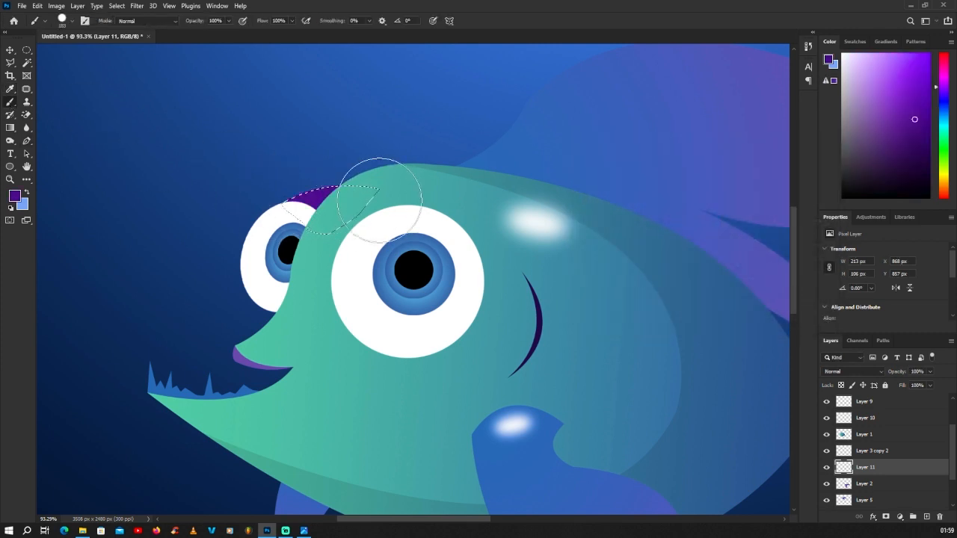
{"action": "left_click", "coordinate": [27, 50]}
{"action": "key", "text": "ctrl+d"}
{"action": "scroll", "coordinate": [287, 200], "scroll_direction": "down", "scroll_amount": 5}
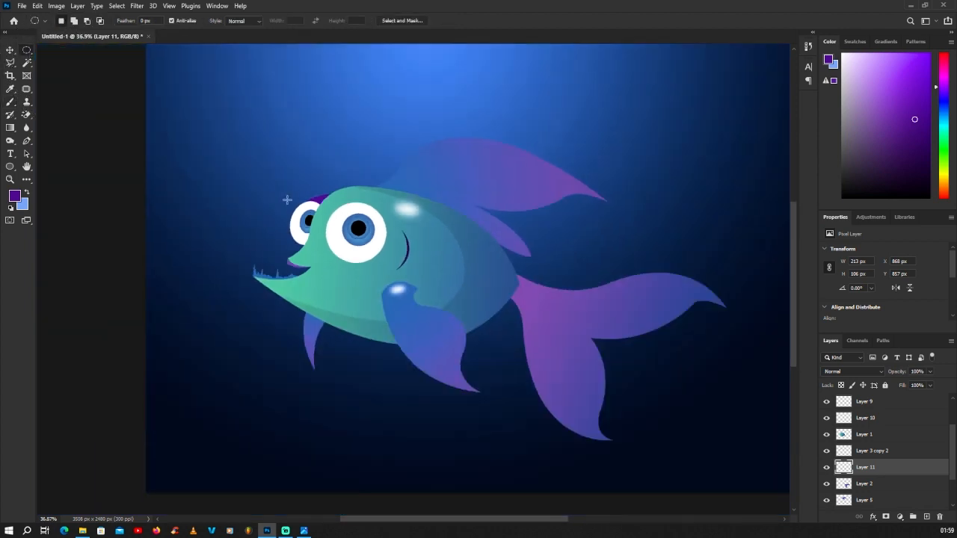
Brighten the dorsal fin on Layer 5 with Levels, setting the white input level to 196.
{"action": "left_click", "coordinate": [10, 50]}
{"action": "scroll", "coordinate": [305, 205], "scroll_direction": "down", "scroll_amount": 2}
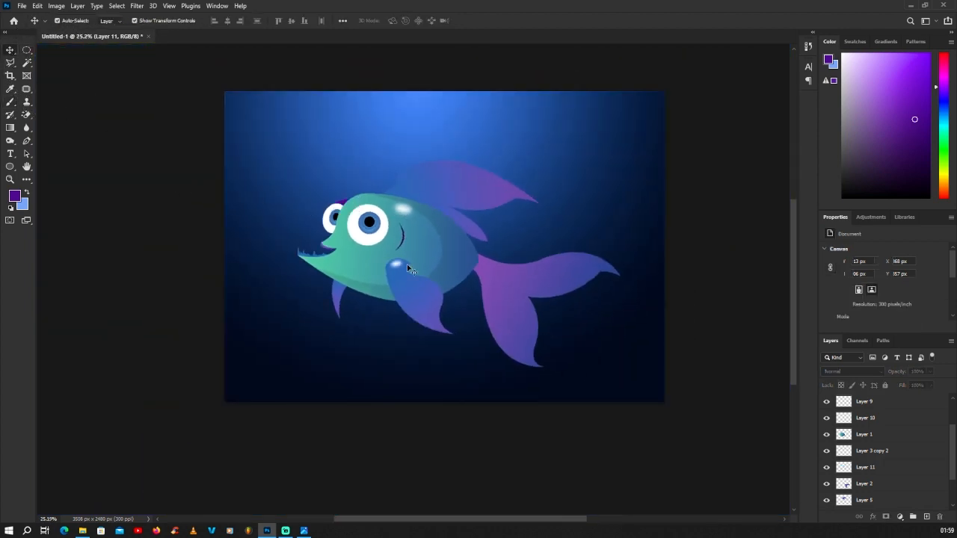
{"action": "scroll", "coordinate": [536, 314], "scroll_direction": "down", "scroll_amount": 1}
{"action": "scroll", "coordinate": [508, 290], "scroll_direction": "up", "scroll_amount": 2}
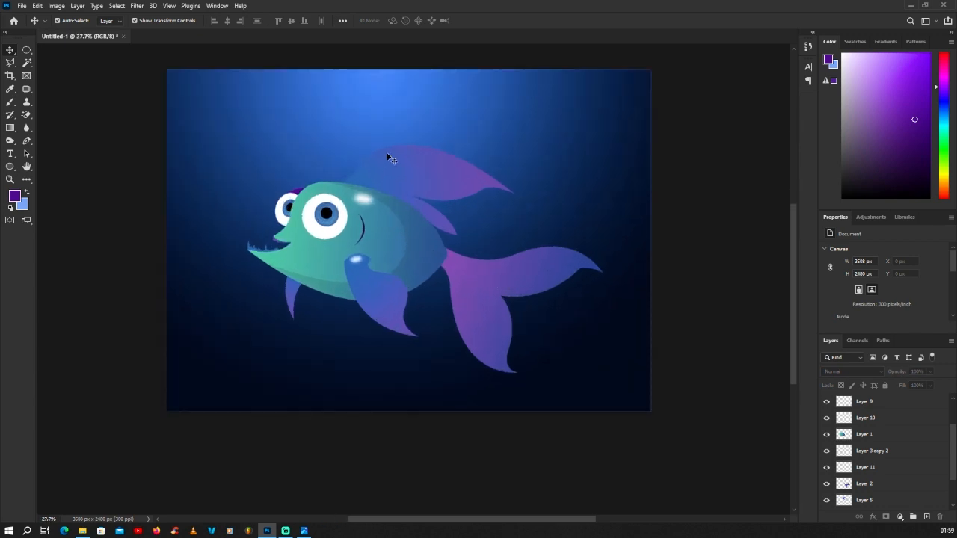
{"action": "scroll", "coordinate": [406, 166], "scroll_direction": "up", "scroll_amount": 2}
{"action": "left_click", "coordinate": [412, 164]}
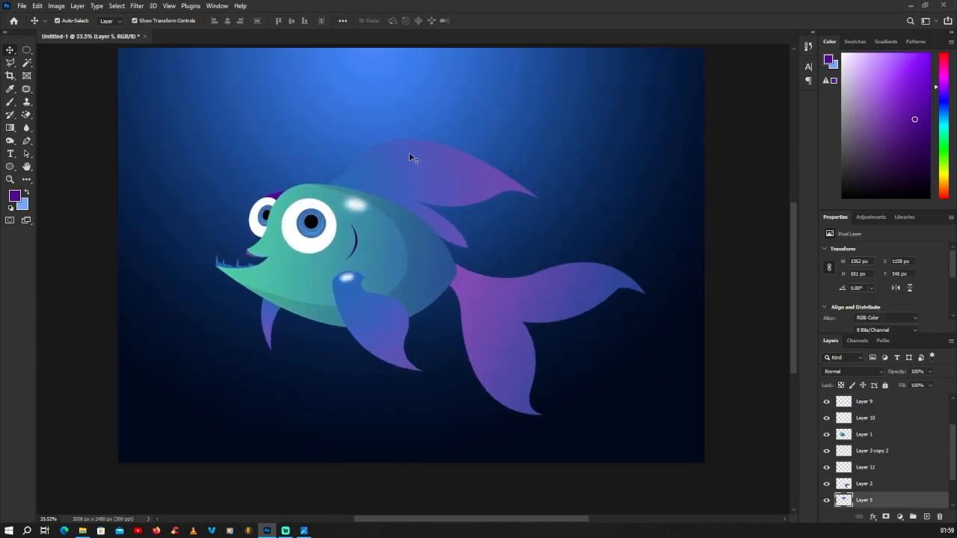
{"action": "key", "text": "ctrl+l"}
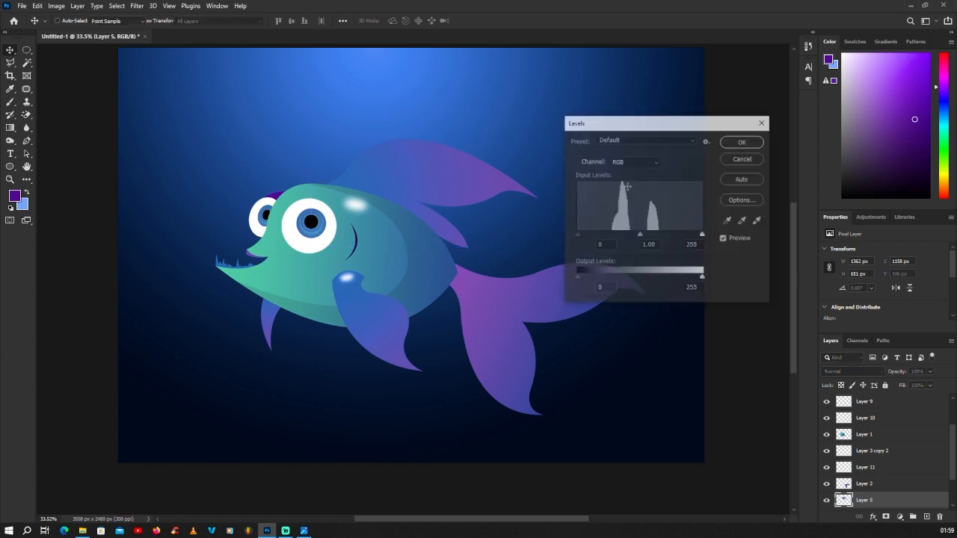
{"action": "mouse_move", "coordinate": [638, 235]}
{"action": "left_mouse_down"}
{"action": "mouse_move", "coordinate": [656, 236]}
{"action": "mouse_move", "coordinate": [639, 235]}
{"action": "left_mouse_up"}
{"action": "left_click_drag", "start_coordinate": [702, 238], "coordinate": [682, 238]}
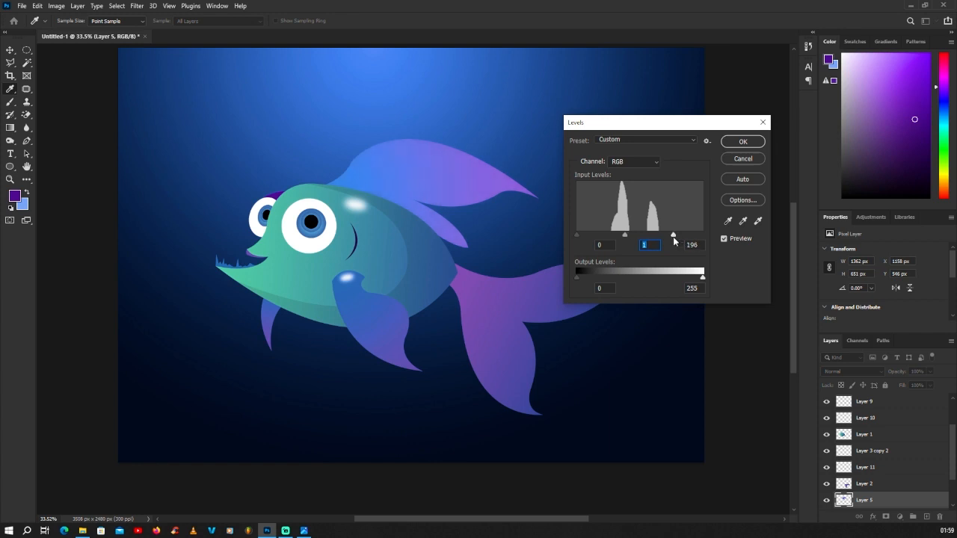
{"action": "left_click", "coordinate": [743, 141]}
{"action": "scroll", "coordinate": [513, 220], "scroll_direction": "down", "scroll_amount": 4}
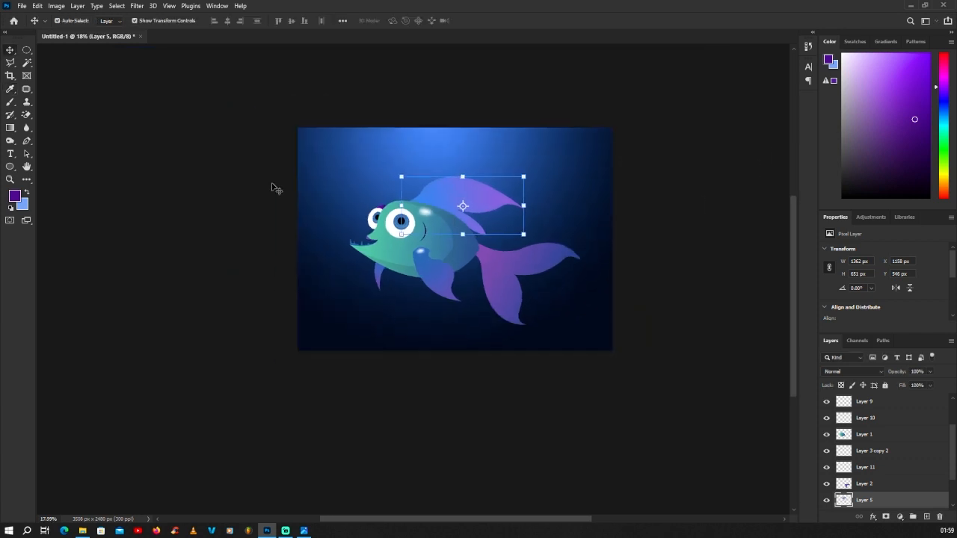
Start a pen path inside the dorsal fin, running from its upper edge around the front and back along the fin's base.
{"action": "scroll", "coordinate": [453, 165], "scroll_direction": "up", "scroll_amount": 5}
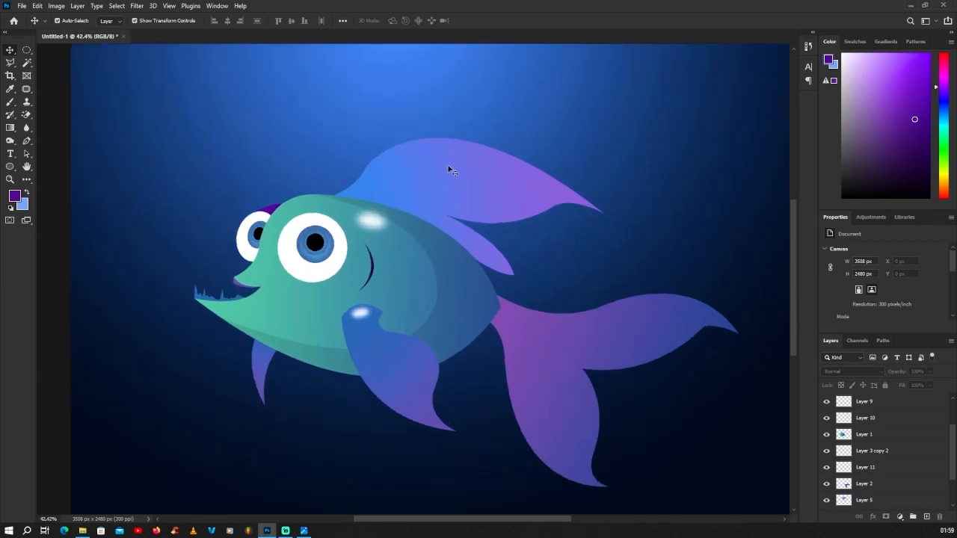
{"action": "left_click", "coordinate": [27, 142]}
{"action": "scroll", "coordinate": [319, 159], "scroll_direction": "up", "scroll_amount": 1}
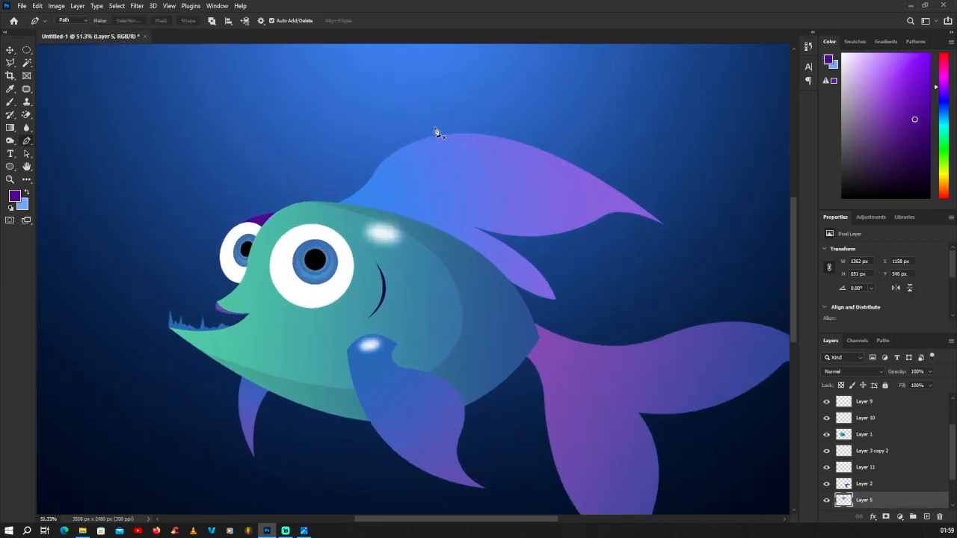
{"action": "left_click", "coordinate": [826, 500]}
{"action": "left_click", "coordinate": [826, 501]}
{"action": "left_click", "coordinate": [556, 154]}
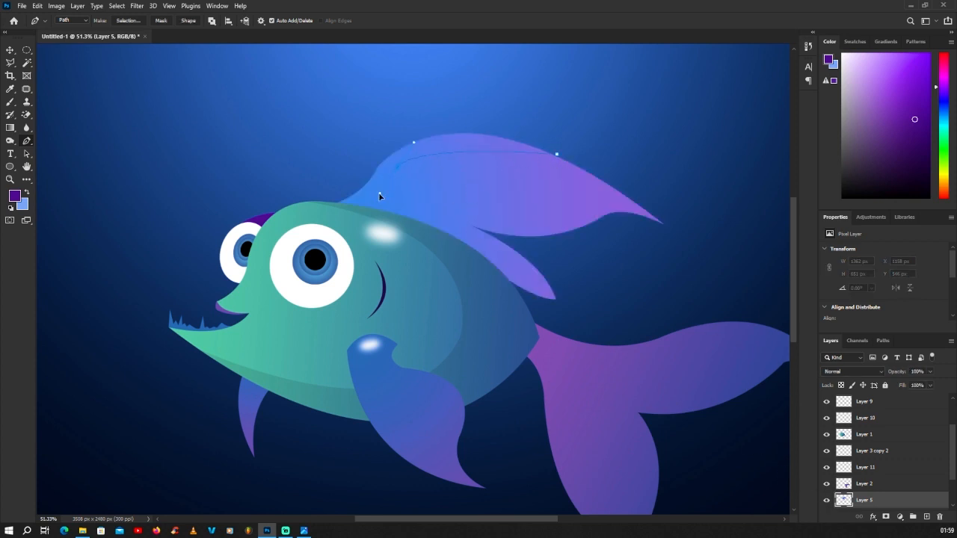
{"action": "left_click", "coordinate": [396, 168]}
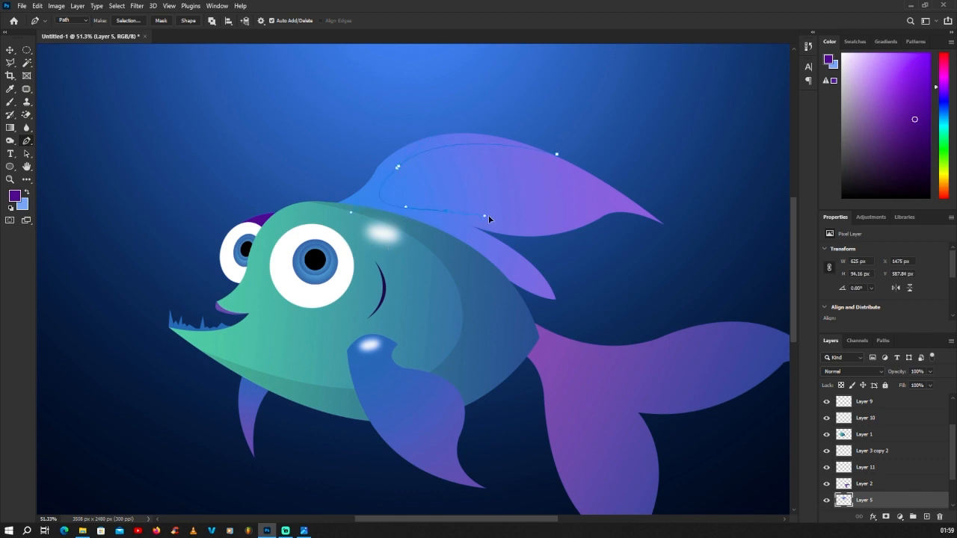
{"action": "left_click", "coordinate": [396, 167]}
{"action": "left_click_drag", "start_coordinate": [497, 224], "coordinate": [501, 227]}
{"action": "key", "text": "ctrl+z"}
{"action": "left_click", "coordinate": [397, 168], "text": "alt"}
{"action": "left_click", "coordinate": [398, 166]}
Close the path around the rear of the dorsal fin and convert it to a selection of about 855 by 320 px.
{"action": "scroll", "coordinate": [523, 219], "scroll_direction": "up", "scroll_amount": 1}
{"action": "left_click", "coordinate": [547, 227], "text": "alt"}
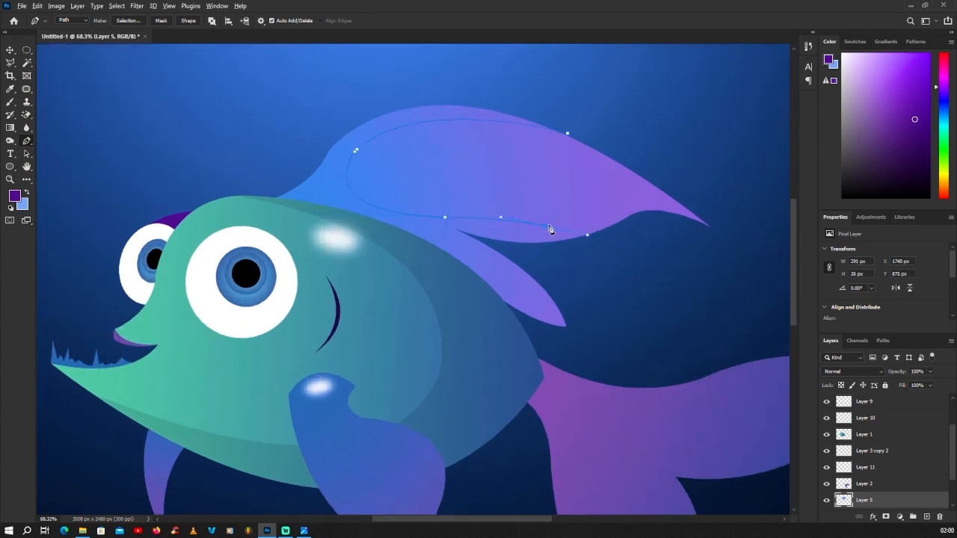
{"action": "left_click_drag", "start_coordinate": [640, 157], "coordinate": [636, 147]}
{"action": "left_click", "coordinate": [620, 196], "text": "alt"}
{"action": "left_click_drag", "start_coordinate": [604, 139], "coordinate": [595, 139]}
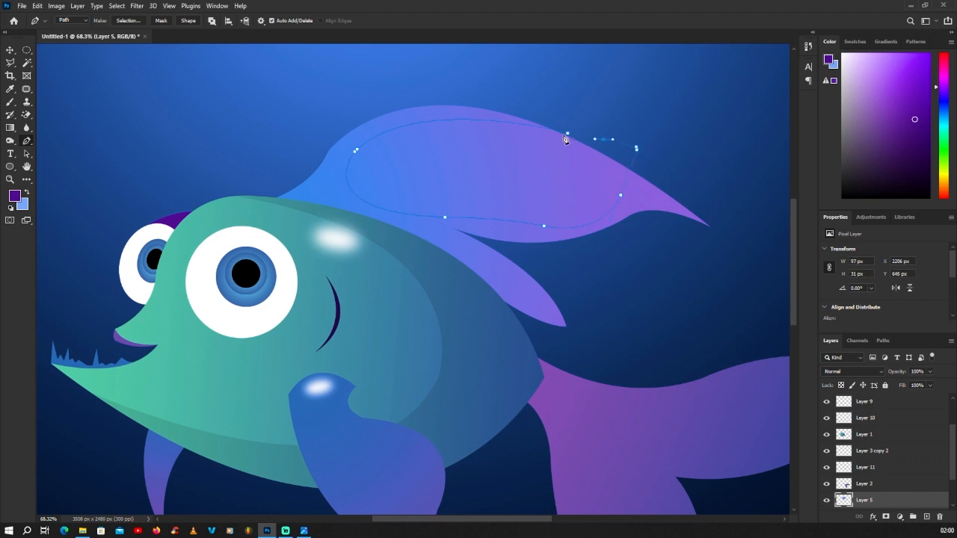
{"action": "right_click", "coordinate": [478, 160]}
{"action": "left_click", "coordinate": [514, 191]}
{"action": "left_click", "coordinate": [529, 166]}
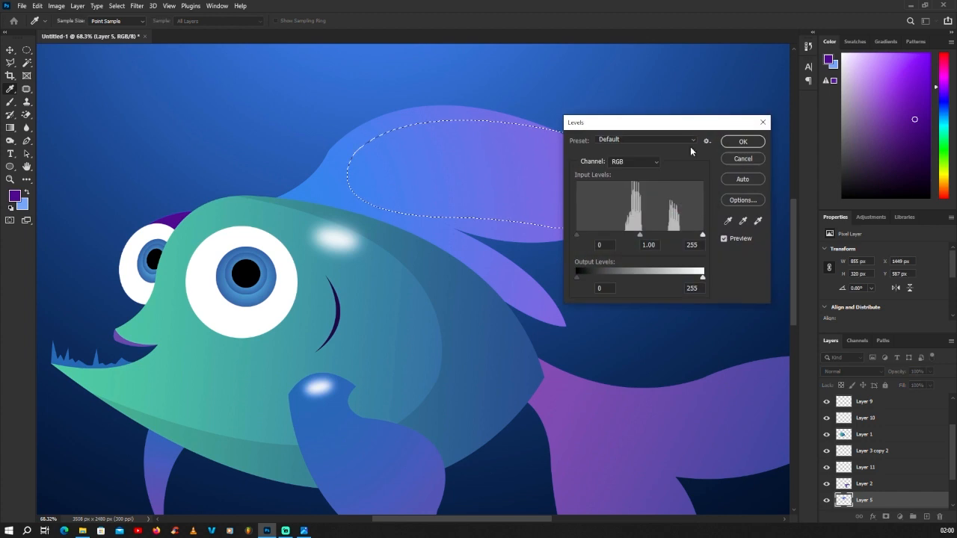
Lighten the selected inner part of the dorsal fin with Levels, setting the white input level to 219, and deselect.
{"action": "left_click_drag", "start_coordinate": [657, 123], "coordinate": [773, 135]}
{"action": "left_click_drag", "start_coordinate": [818, 249], "coordinate": [800, 249]}
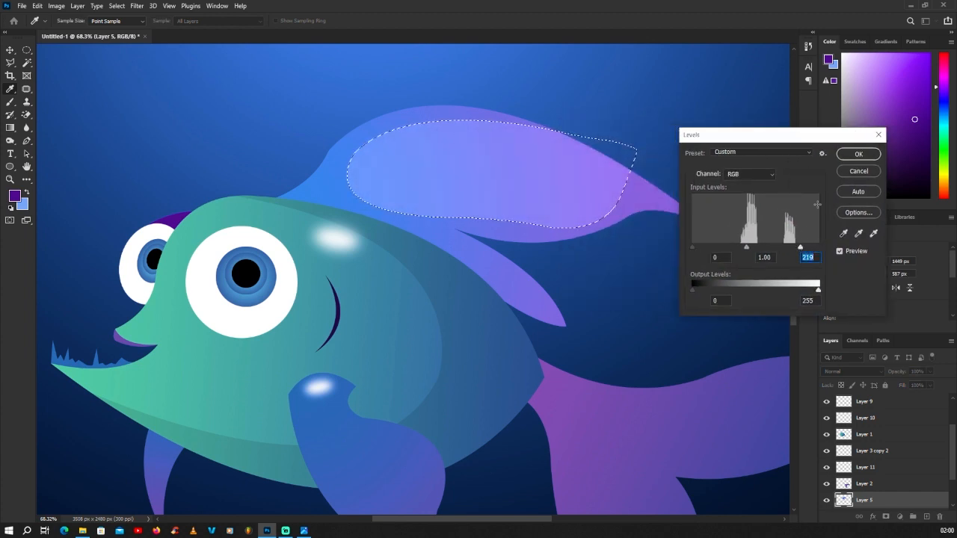
{"action": "left_click", "coordinate": [858, 154]}
{"action": "key", "text": "p"}
{"action": "left_click", "coordinate": [27, 50]}
{"action": "left_click", "coordinate": [145, 86]}
{"action": "scroll", "coordinate": [366, 157], "scroll_direction": "down", "scroll_amount": 7}
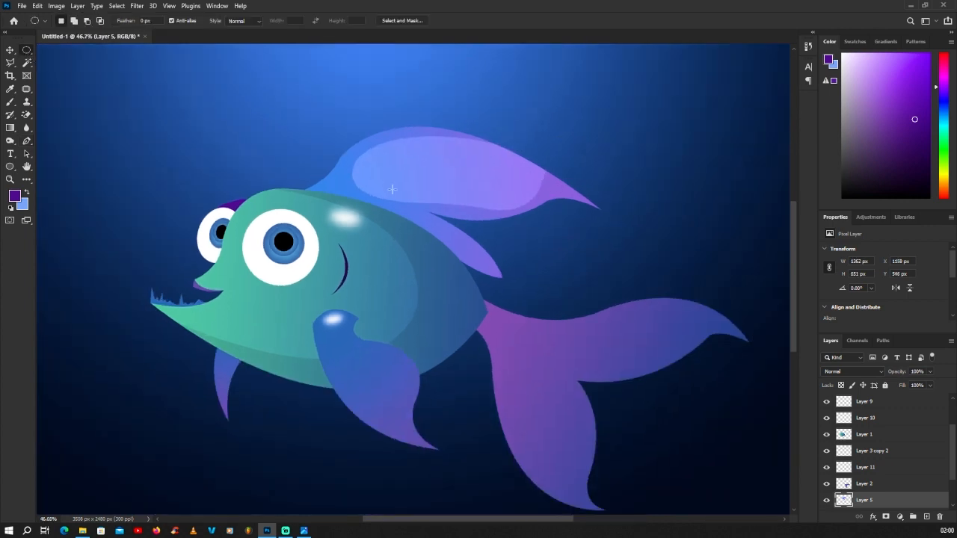
{"action": "scroll", "coordinate": [465, 204], "scroll_direction": "up", "scroll_amount": 1}
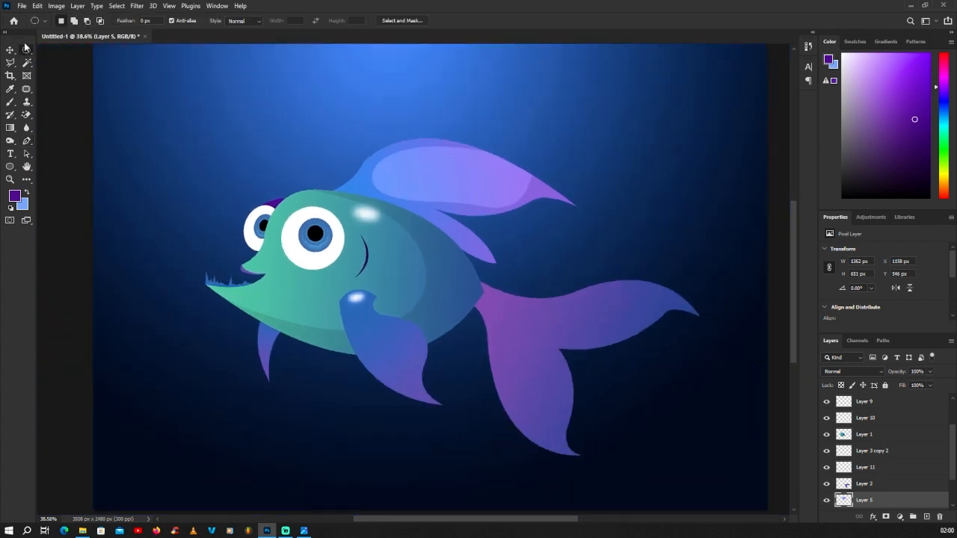
Select the tail fin's layer, Layer 2, and start a pen path curving from the lower lobe's tip up to the fork.
{"action": "key", "text": "v"}
{"action": "left_click", "coordinate": [270, 127]}
{"action": "left_click", "coordinate": [531, 319]}
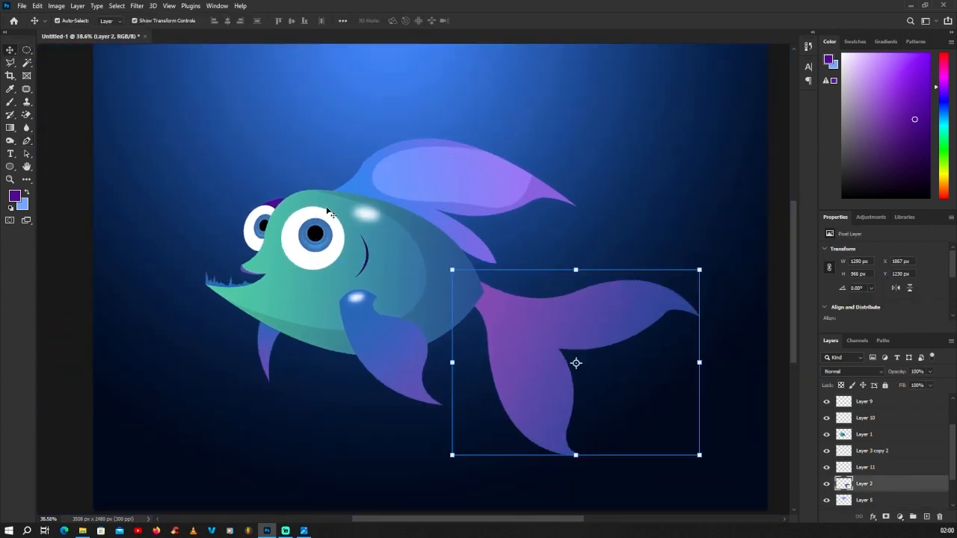
{"action": "left_click_drag", "start_coordinate": [233, 270], "coordinate": [174, 224]}
{"action": "left_click", "coordinate": [27, 142]}
{"action": "scroll", "coordinate": [447, 254], "scroll_direction": "down", "scroll_amount": 1}
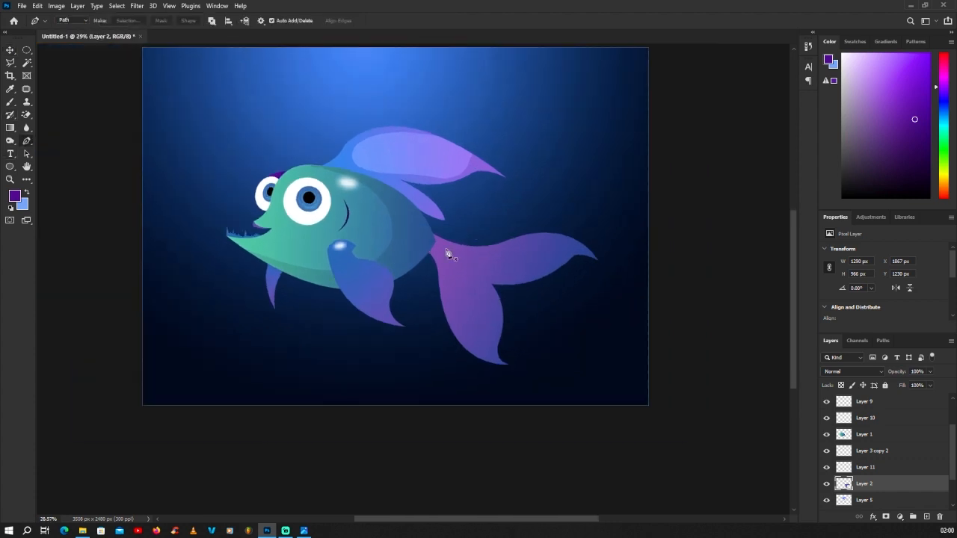
{"action": "scroll", "coordinate": [419, 270], "scroll_direction": "up", "scroll_amount": 3}
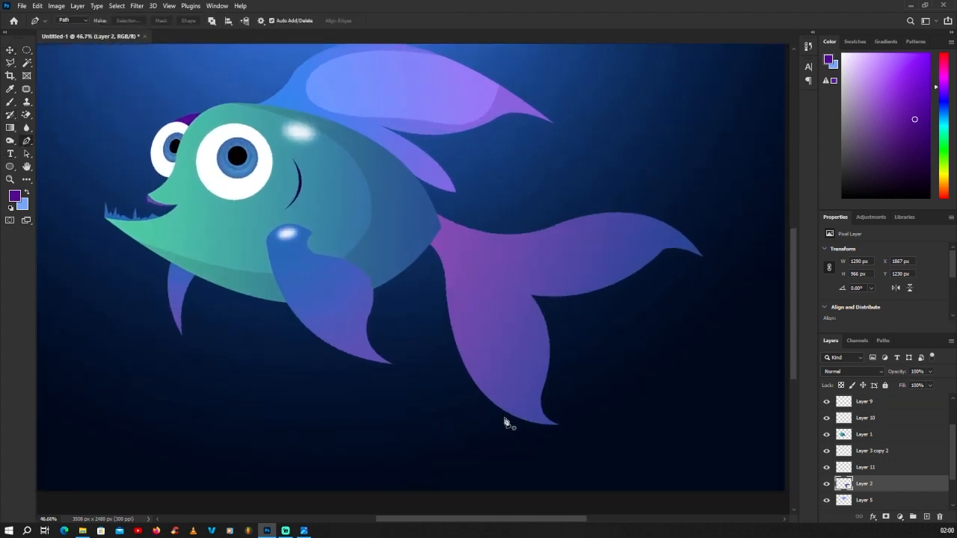
{"action": "left_click", "coordinate": [503, 417]}
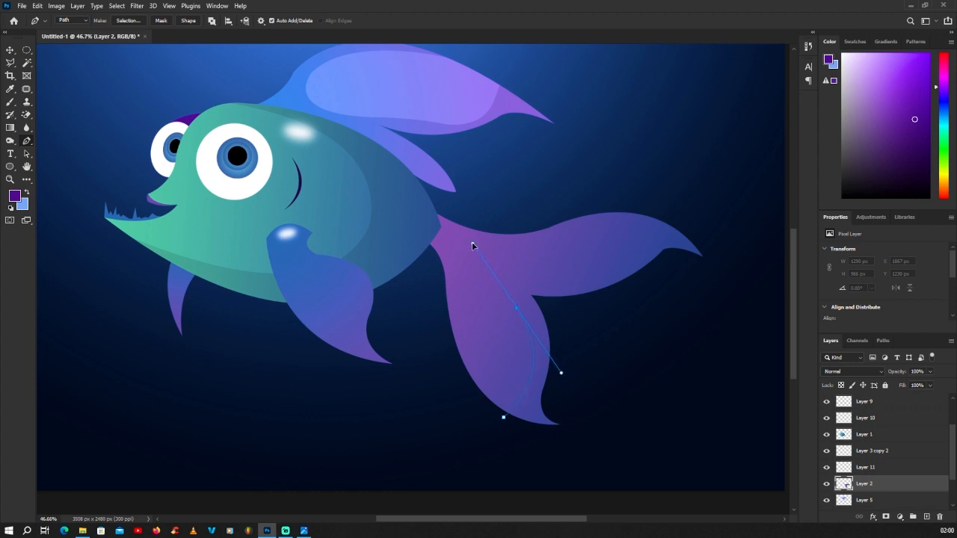
{"action": "key", "text": "ctrl+z"}
{"action": "left_click_drag", "start_coordinate": [465, 235], "coordinate": [444, 202]}
{"action": "scroll", "coordinate": [478, 272], "scroll_direction": "down", "scroll_amount": 1}
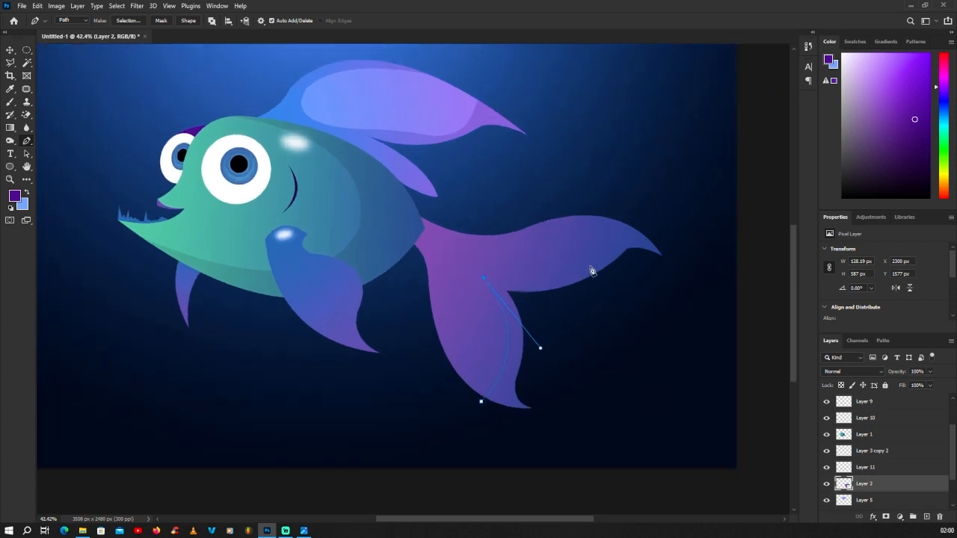
Continue the path through the tail's upper lobe and back around its base, close it, and convert it to an unfeathered selection.
{"action": "left_click_drag", "start_coordinate": [611, 255], "coordinate": [661, 205]}
{"action": "left_click", "coordinate": [611, 257], "text": "alt"}
{"action": "left_click_drag", "start_coordinate": [528, 220], "coordinate": [442, 230]}
{"action": "left_click", "coordinate": [528, 221], "text": "alt"}
{"action": "left_click_drag", "start_coordinate": [443, 218], "coordinate": [442, 212]}
{"action": "left_click_drag", "start_coordinate": [483, 404], "coordinate": [532, 406]}
{"action": "right_click", "coordinate": [470, 291]}
{"action": "left_click", "coordinate": [503, 330]}
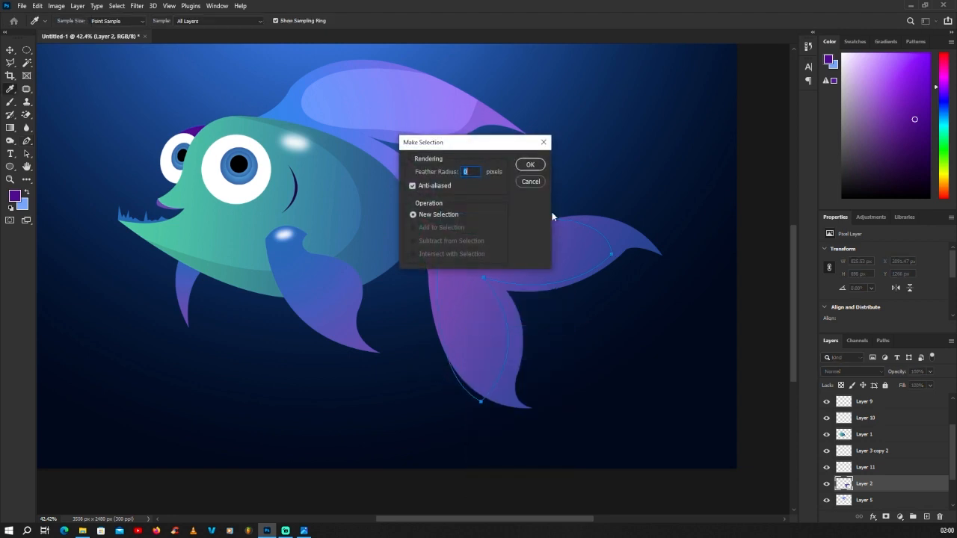
{"action": "left_click", "coordinate": [530, 165]}
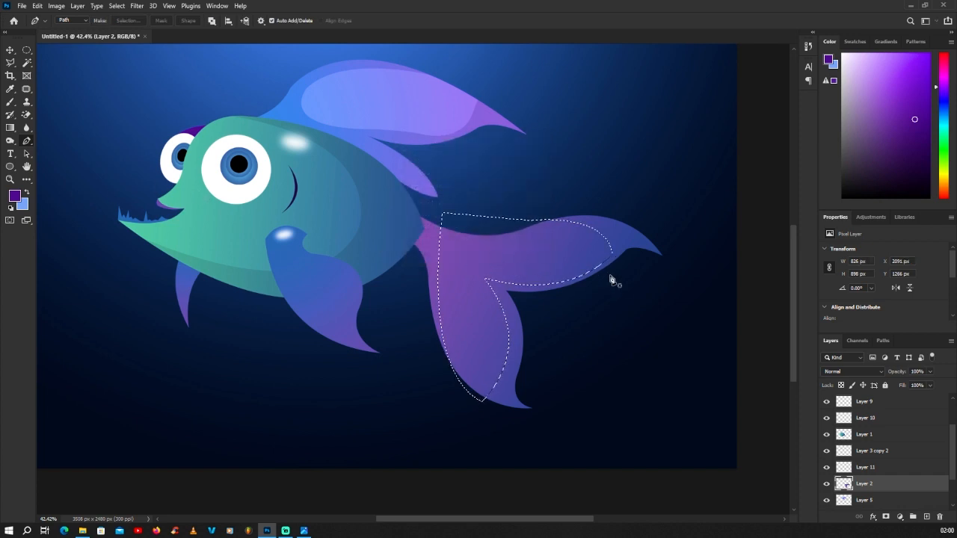
Lighten the selected inner part of the tail fin with Levels, setting the white input level to 221.
{"action": "key", "text": "ctrl+l"}
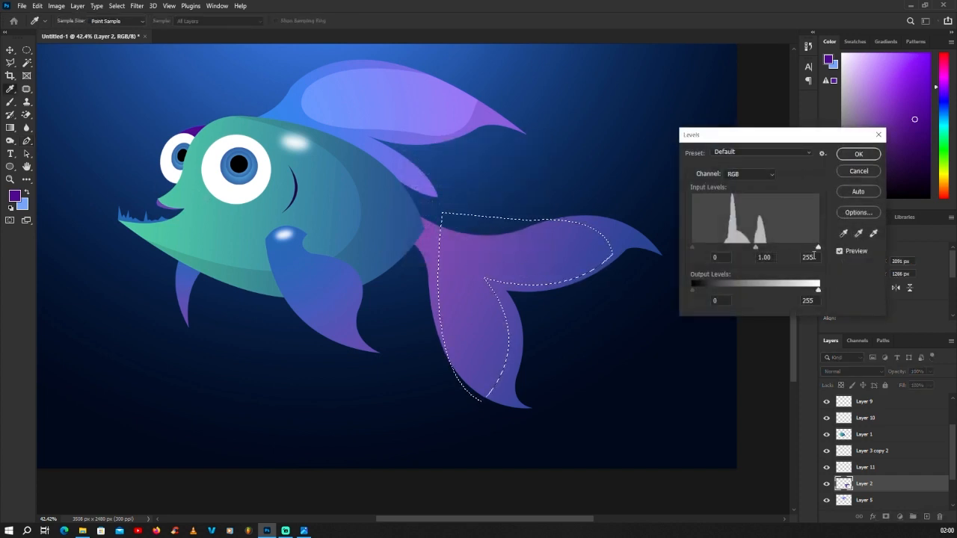
{"action": "left_click_drag", "start_coordinate": [819, 248], "coordinate": [802, 255]}
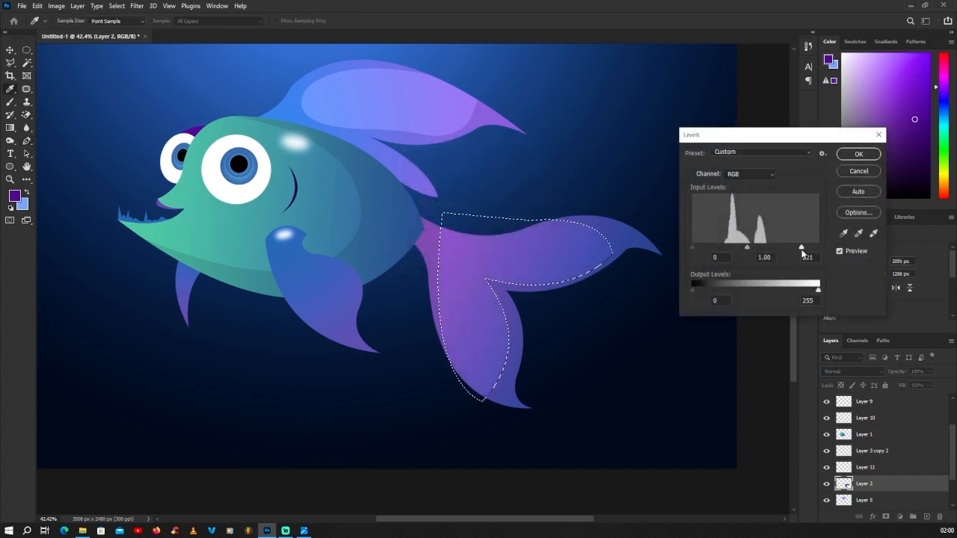
{"action": "left_click", "coordinate": [859, 154]}
{"action": "left_click", "coordinate": [26, 50]}
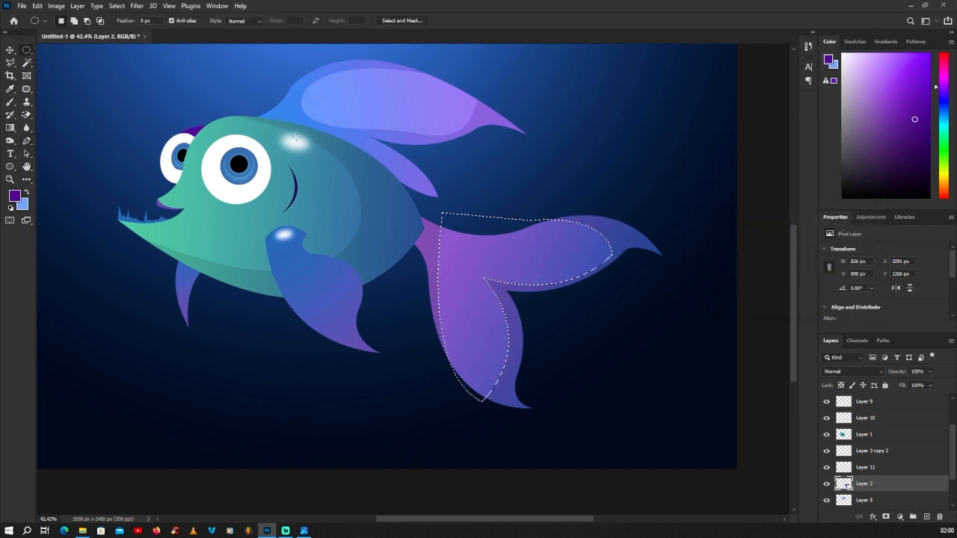
Deselect the lightened part of the tail fin and select the pectoral fin's layer, Layer 6.
{"action": "left_click", "coordinate": [518, 216]}
{"action": "scroll", "coordinate": [518, 216], "scroll_direction": "down", "scroll_amount": 2}
{"action": "left_click", "coordinate": [12, 51]}
{"action": "scroll", "coordinate": [425, 269], "scroll_direction": "down", "scroll_amount": 8}
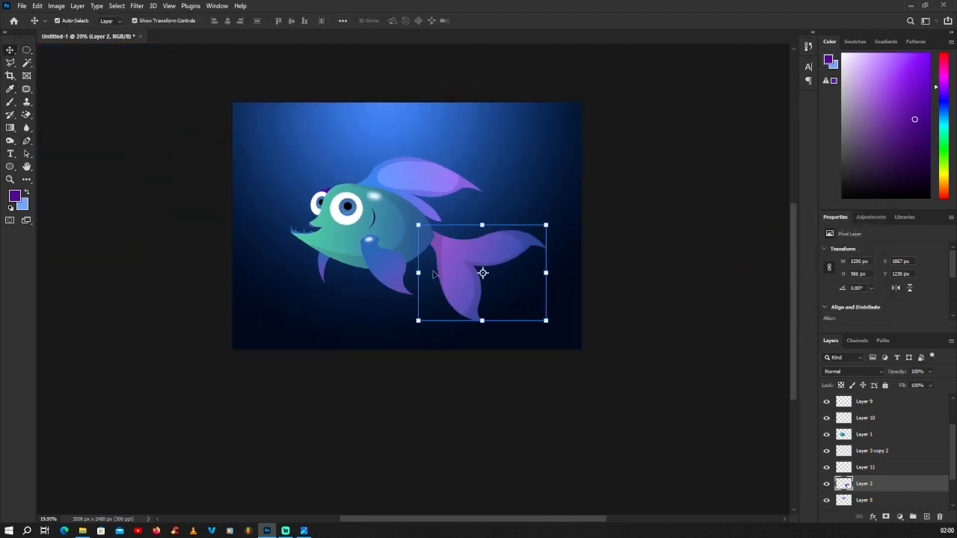
{"action": "left_click", "coordinate": [290, 230]}
{"action": "scroll", "coordinate": [376, 243], "scroll_direction": "up", "scroll_amount": 12}
{"action": "left_click", "coordinate": [400, 294]}
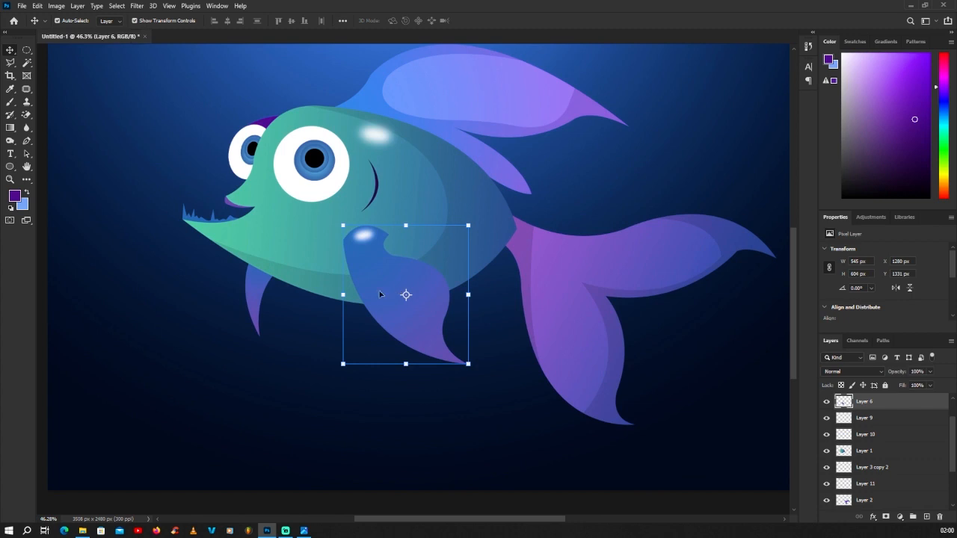
Start a pen path at the pectoral fin's lower edge and curve it up inside the fin toward the top.
{"action": "left_click", "coordinate": [26, 141]}
{"action": "scroll", "coordinate": [395, 290], "scroll_direction": "up", "scroll_amount": 2}
{"action": "scroll", "coordinate": [385, 221], "scroll_direction": "up", "scroll_amount": 2}
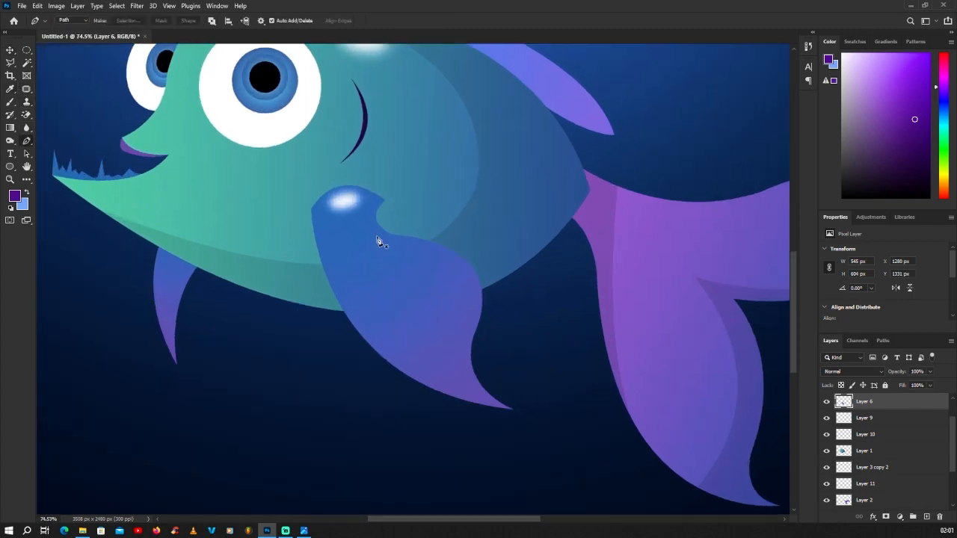
{"action": "left_click", "coordinate": [404, 395]}
{"action": "left_click", "coordinate": [388, 180]}
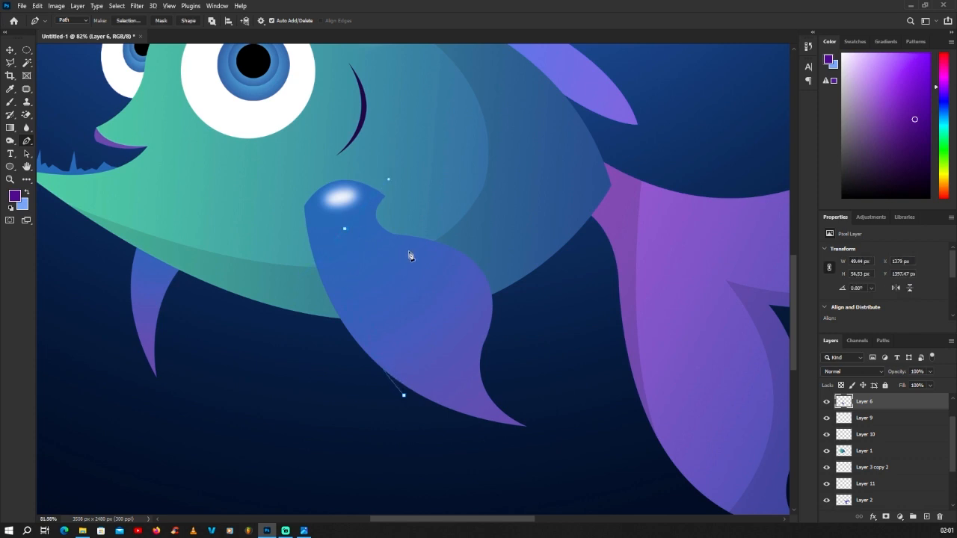
{"action": "key", "text": "ctrl+z"}
Continue the path down inside the pectoral fin's rear edge, close it, and convert it to a selection.
{"action": "left_click_drag", "start_coordinate": [481, 267], "coordinate": [480, 265]}
{"action": "left_click_drag", "start_coordinate": [416, 350], "coordinate": [444, 330]}
{"action": "left_click_drag", "start_coordinate": [443, 411], "coordinate": [458, 427]}
{"action": "left_click", "coordinate": [403, 395]}
{"action": "right_click", "coordinate": [396, 268]}
{"action": "left_click", "coordinate": [429, 306]}
{"action": "left_click", "coordinate": [530, 166]}
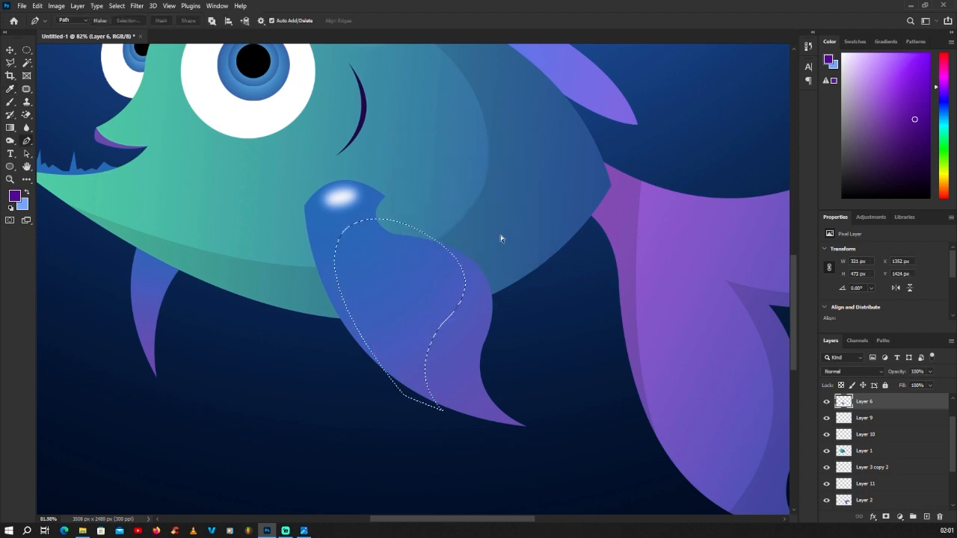
Lighten the selected inner part of the pectoral fin with Levels by lowering the white input level, and deselect.
{"action": "key", "text": "ctrl+l"}
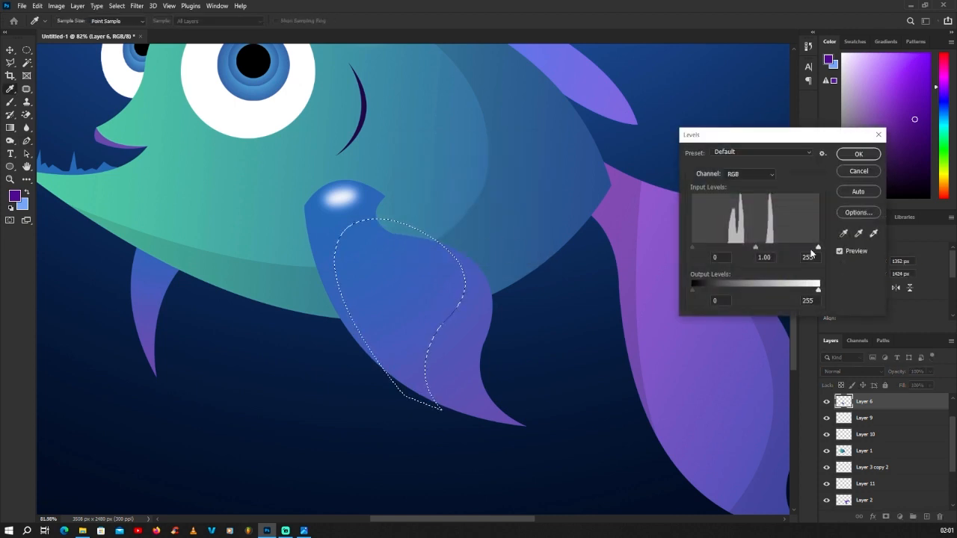
{"action": "left_click_drag", "start_coordinate": [817, 248], "coordinate": [806, 248]}
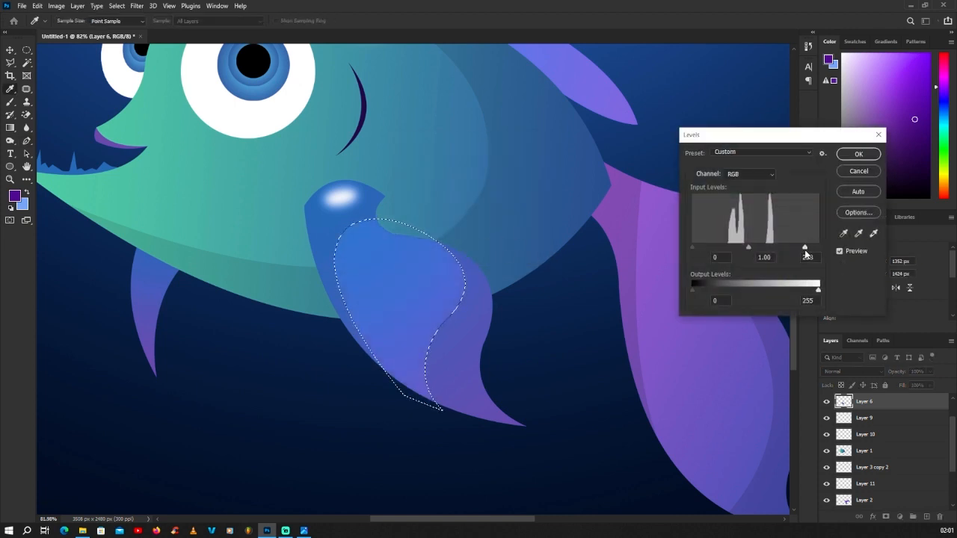
{"action": "left_click", "coordinate": [858, 154]}
{"action": "left_click", "coordinate": [30, 52]}
{"action": "key", "text": "ctrl+d"}
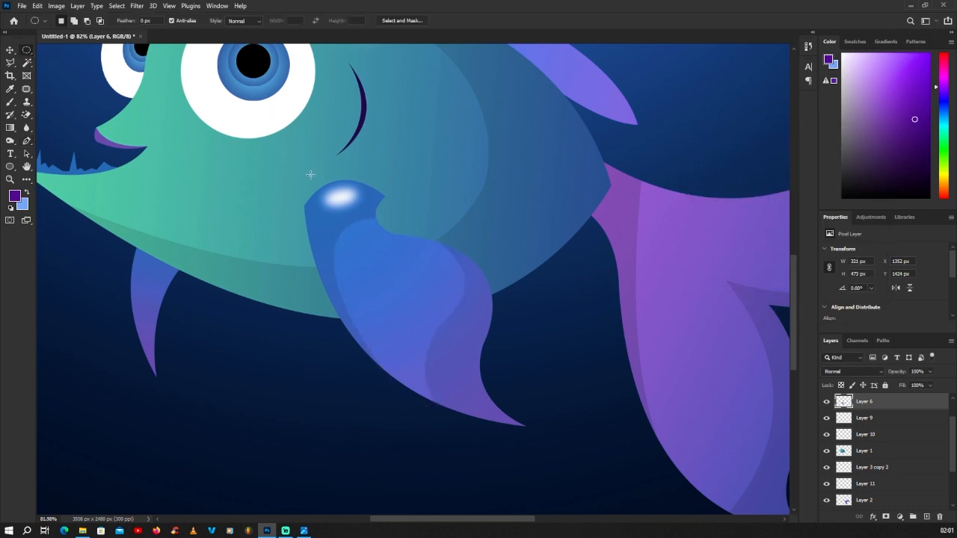
Select the layer of the dark curved gill line behind the eye, Layer 10.
{"action": "scroll", "coordinate": [365, 227], "scroll_direction": "down", "scroll_amount": 5}
{"action": "scroll", "coordinate": [418, 196], "scroll_direction": "up", "scroll_amount": 4}
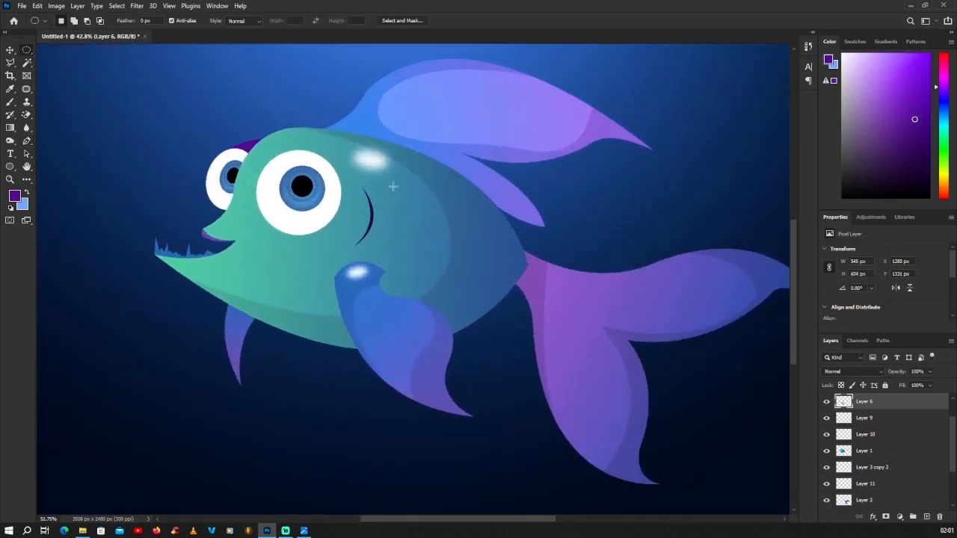
{"action": "key", "text": "v"}
{"action": "scroll", "coordinate": [351, 199], "scroll_direction": "up", "scroll_amount": 1}
{"action": "scroll", "coordinate": [408, 229], "scroll_direction": "up", "scroll_amount": 2}
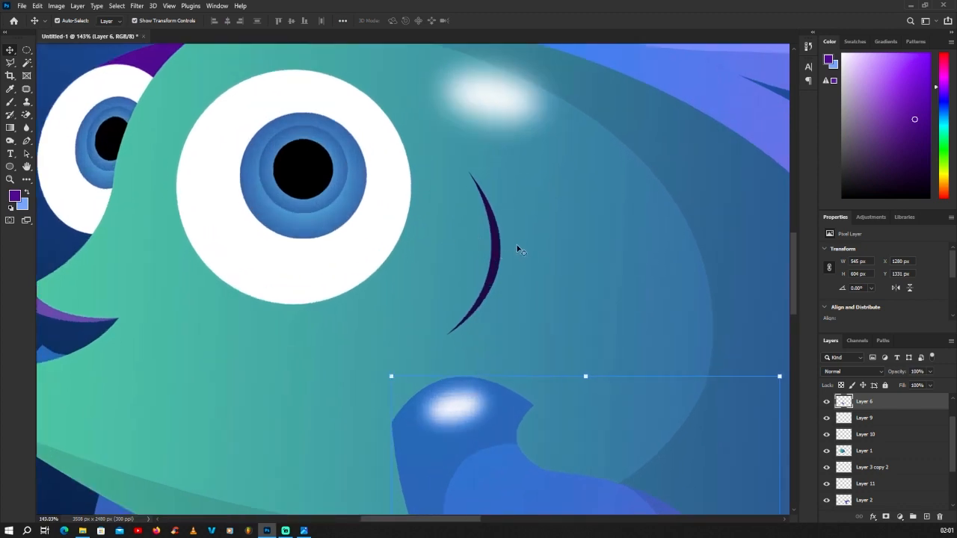
{"action": "left_click", "coordinate": [498, 249]}
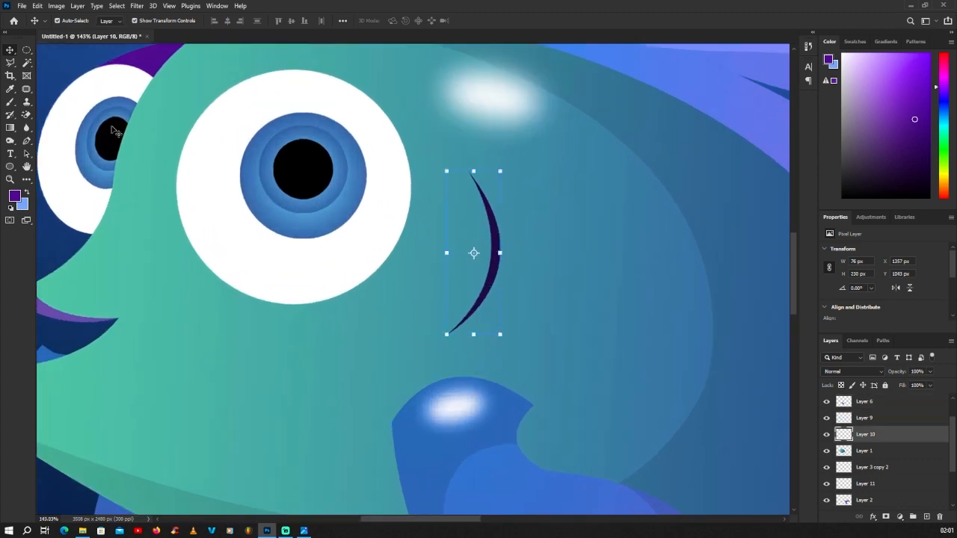
Draw a thin crescent path along the gill line's inner edge with the Pen tool and convert it to a selection.
{"action": "left_click", "coordinate": [26, 141]}
{"action": "scroll", "coordinate": [445, 215], "scroll_direction": "up", "scroll_amount": 1}
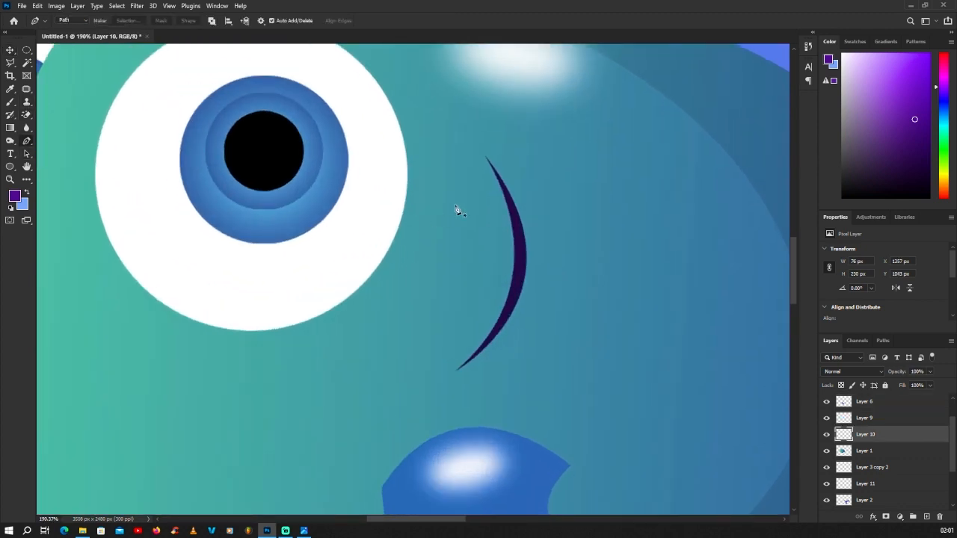
{"action": "scroll", "coordinate": [499, 174], "scroll_direction": "up", "scroll_amount": 1}
{"action": "left_click", "coordinate": [485, 161]}
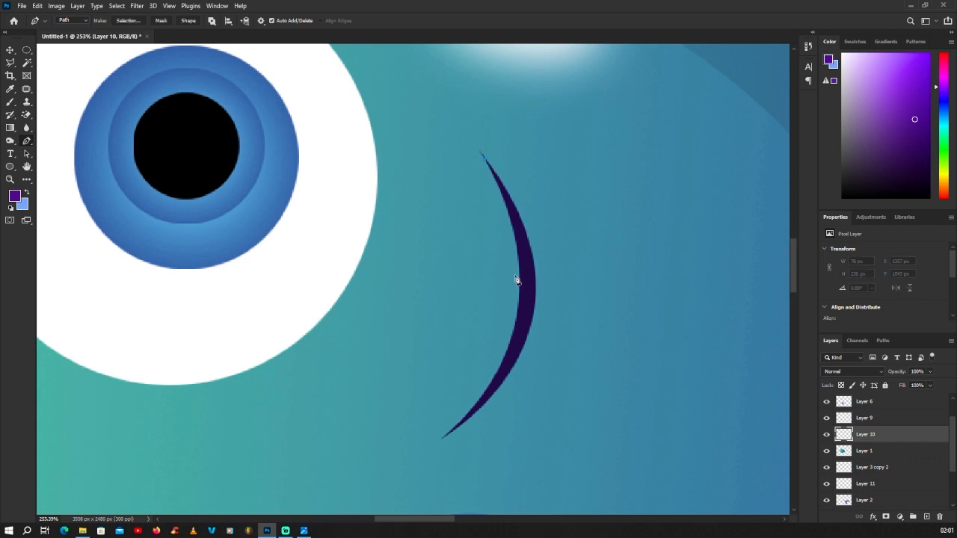
{"action": "left_click_drag", "start_coordinate": [497, 365], "coordinate": [483, 432]}
{"action": "left_click", "coordinate": [514, 337]}
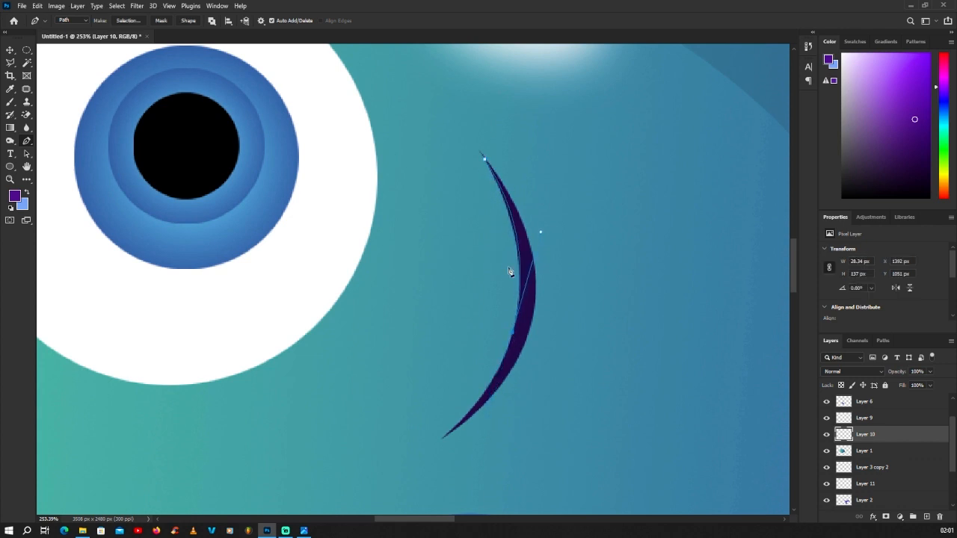
{"action": "left_click", "coordinate": [486, 163]}
{"action": "right_click", "coordinate": [508, 142]}
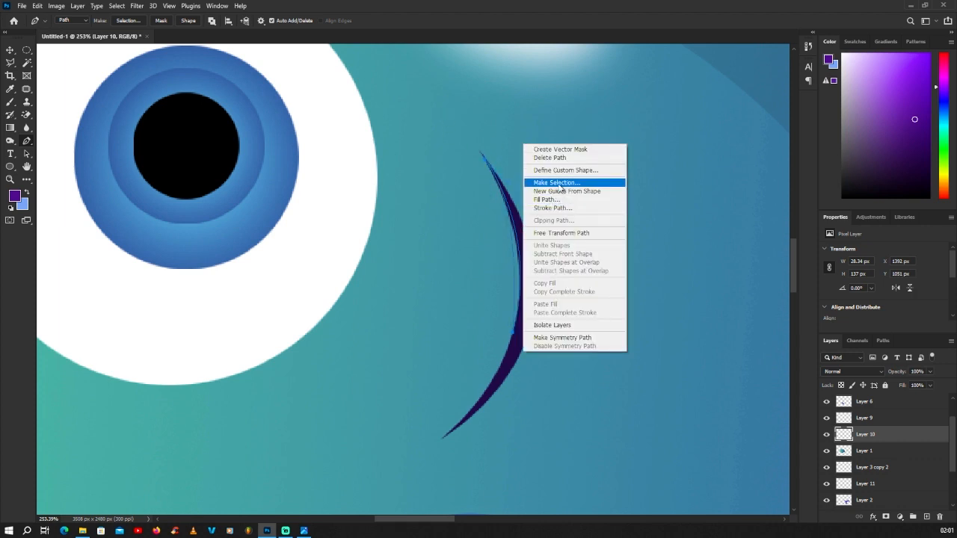
{"action": "left_click", "coordinate": [546, 184]}
{"action": "left_click", "coordinate": [530, 164]}
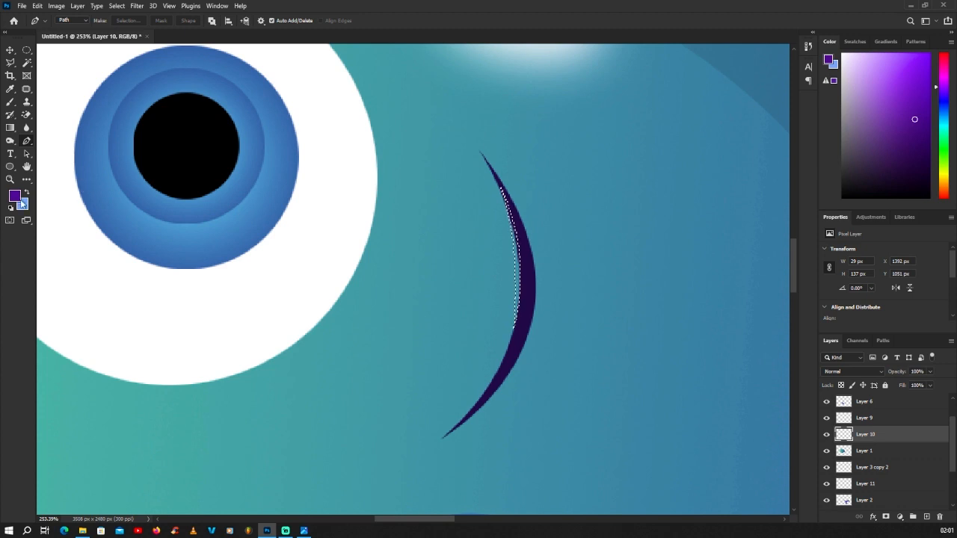
Set the foreground color to white (ffffff), brush over the crescent selection beside the gill line, and deselect.
{"action": "left_click", "coordinate": [16, 197]}
{"action": "left_click", "coordinate": [100, 259]}
{"action": "left_click", "coordinate": [805, 161]}
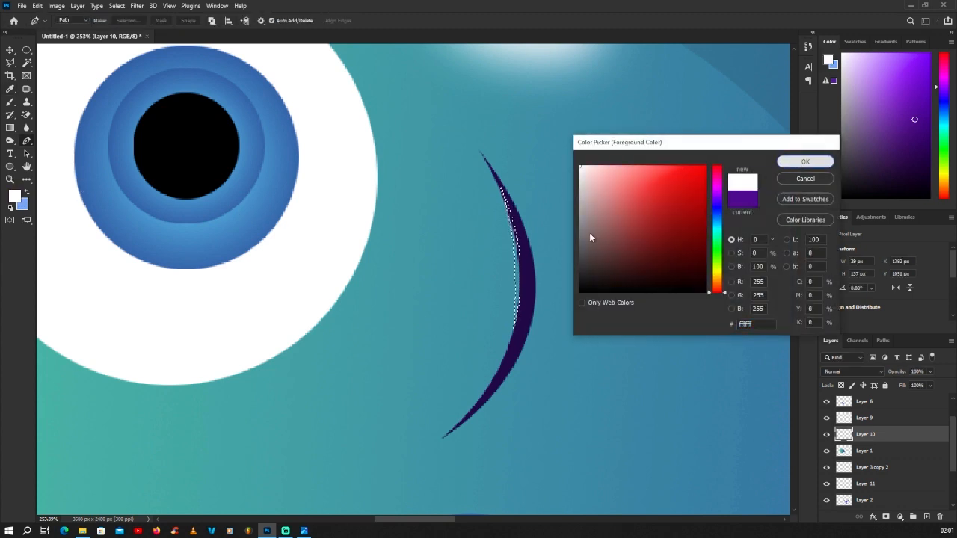
{"action": "key", "text": "b"}
{"action": "mouse_move", "coordinate": [574, 213]}
{"action": "left_mouse_down"}
{"action": "mouse_move", "coordinate": [549, 217]}
{"action": "mouse_move", "coordinate": [551, 264]}
{"action": "left_mouse_up"}
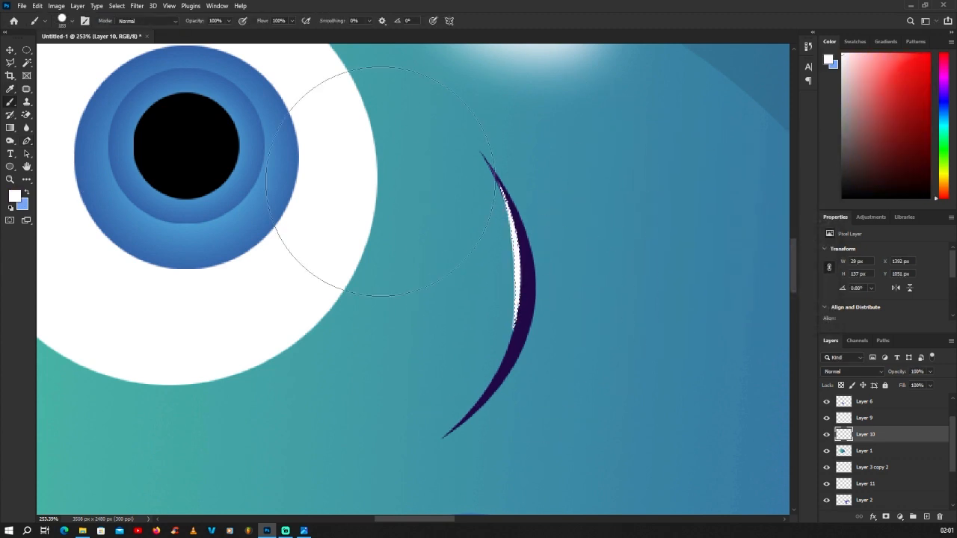
{"action": "left_click", "coordinate": [26, 51]}
{"action": "left_click", "coordinate": [262, 163]}
Add a new layer directly above the Background layer.
{"action": "scroll", "coordinate": [328, 245], "scroll_direction": "down", "scroll_amount": 8}
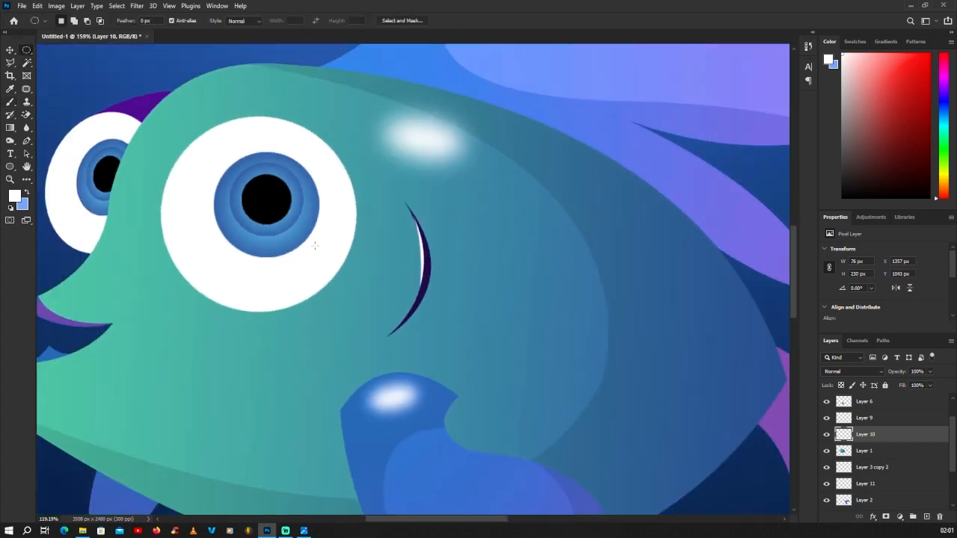
{"action": "scroll", "coordinate": [402, 246], "scroll_direction": "down", "scroll_amount": 3}
{"action": "scroll", "coordinate": [406, 229], "scroll_direction": "up", "scroll_amount": 1}
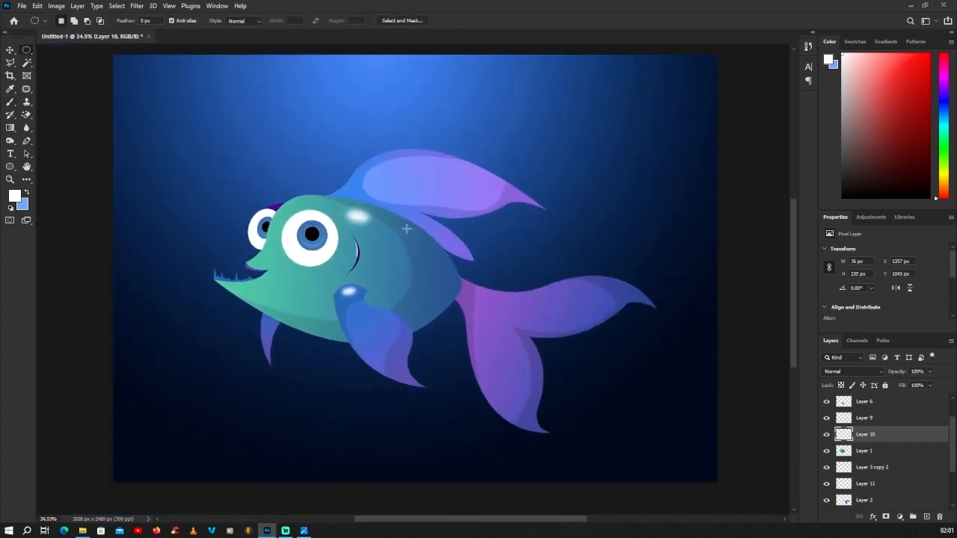
{"action": "scroll", "coordinate": [407, 228], "scroll_direction": "down", "scroll_amount": 1}
{"action": "scroll", "coordinate": [860, 445], "scroll_direction": "down", "scroll_amount": 2}
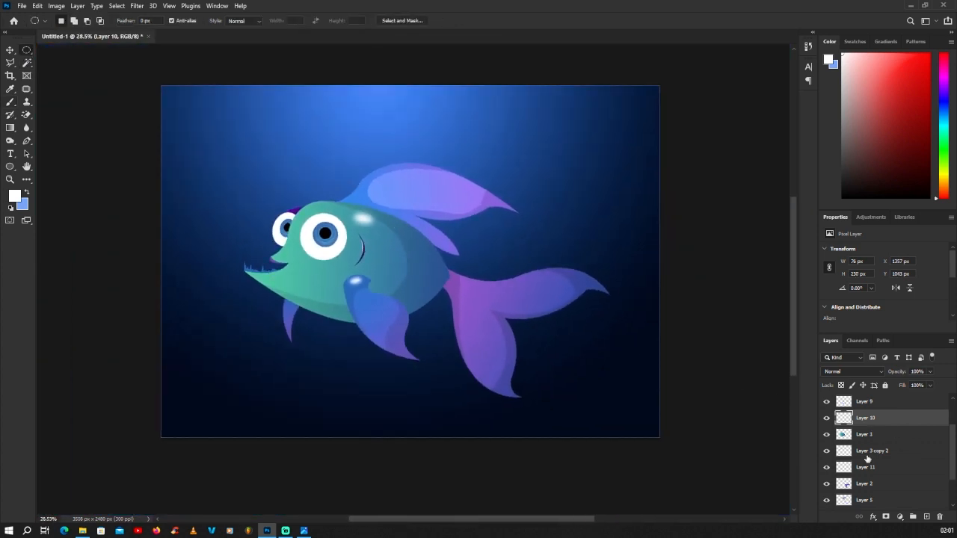
{"action": "left_click", "coordinate": [852, 502]}
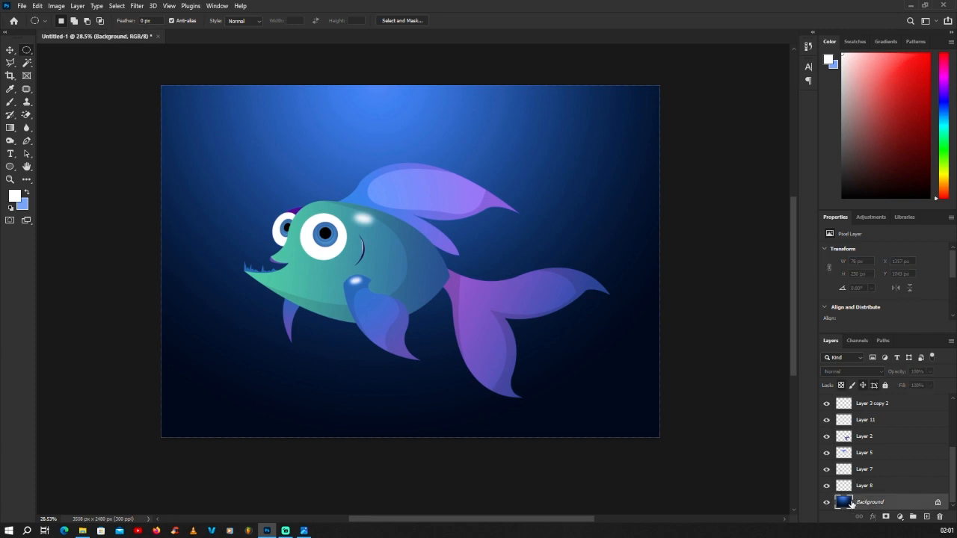
{"action": "left_click", "coordinate": [925, 516]}
Draw a circular selection about 155 px wide in the open water in front of the fish, above mouth level.
{"action": "right_click", "coordinate": [30, 50]}
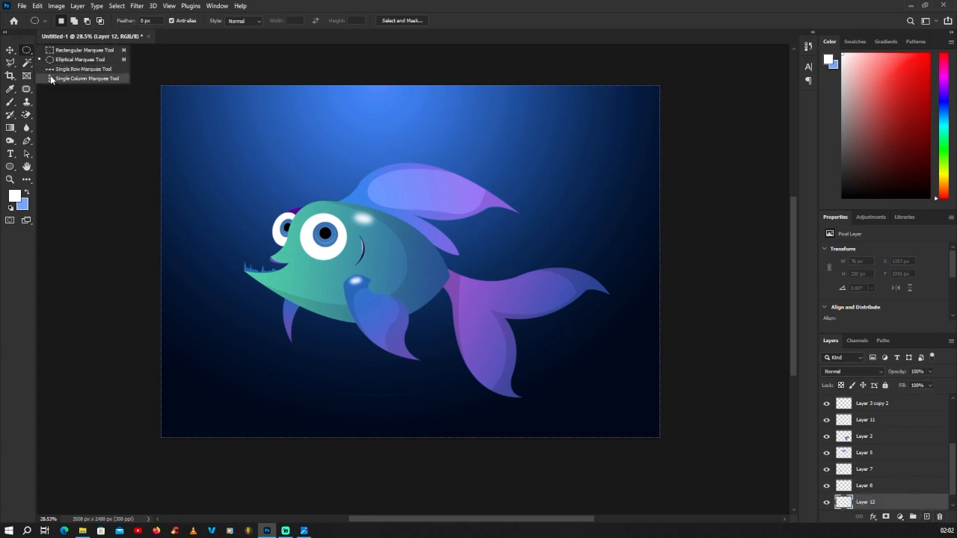
{"action": "left_click", "coordinate": [74, 58]}
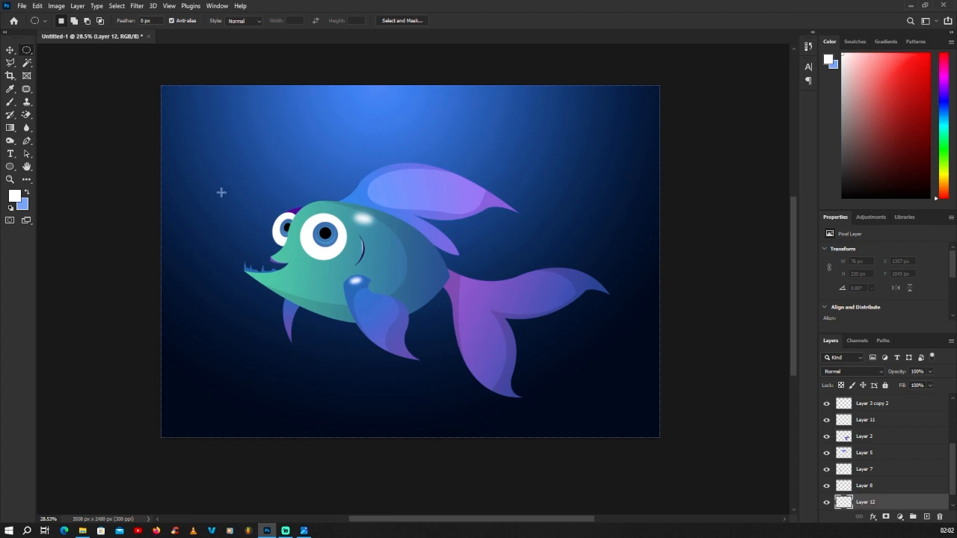
{"action": "left_click_drag", "start_coordinate": [215, 186], "coordinate": [237, 209]}
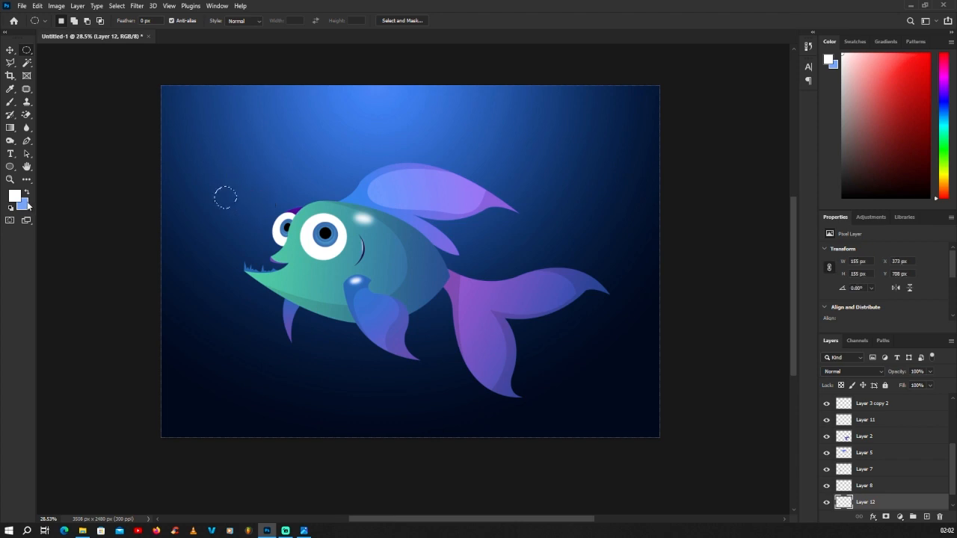
Paint the circular selection solid white with the Brush and deselect.
{"action": "left_click", "coordinate": [15, 198]}
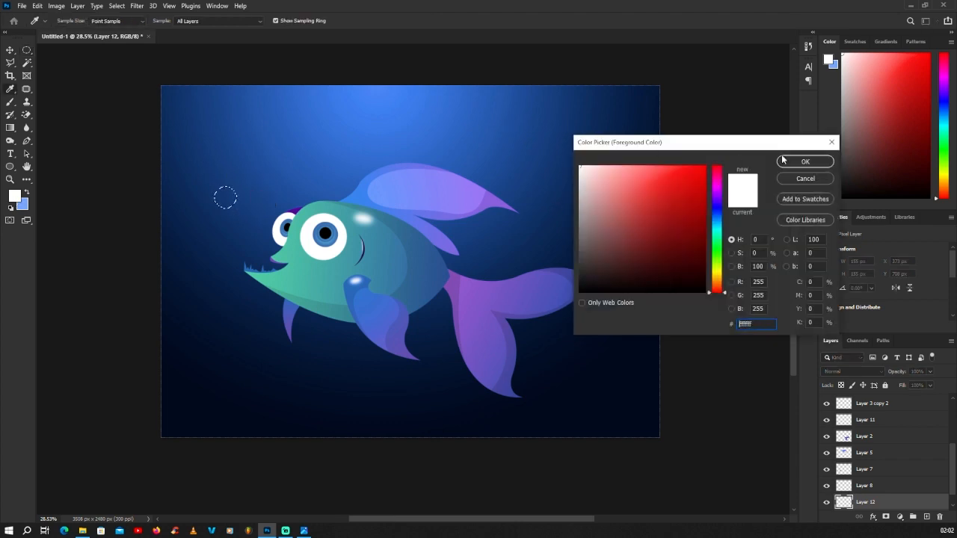
{"action": "left_click", "coordinate": [805, 161]}
{"action": "left_click", "coordinate": [15, 105]}
{"action": "scroll", "coordinate": [235, 198], "scroll_direction": "up", "scroll_amount": 1}
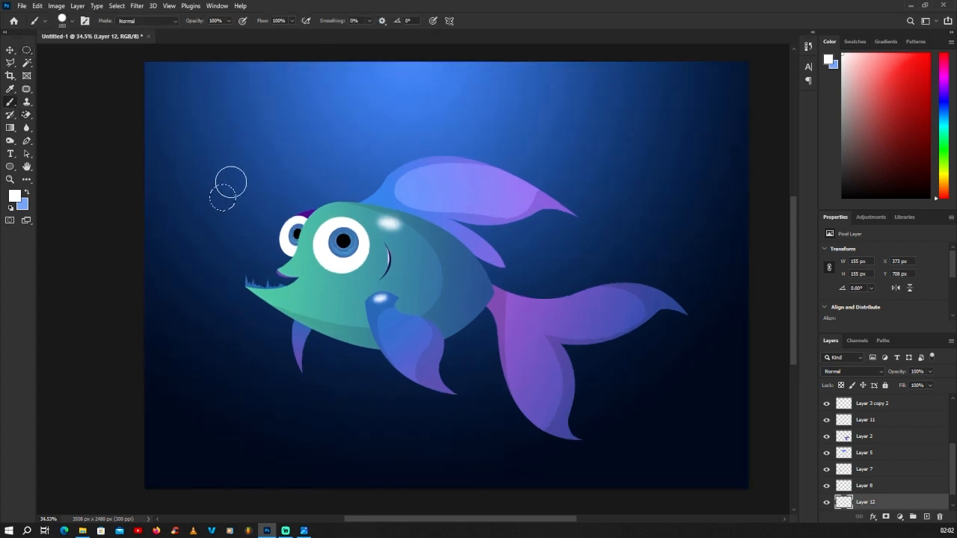
{"action": "left_click_drag", "start_coordinate": [231, 182], "coordinate": [216, 194]}
{"action": "left_click", "coordinate": [26, 52]}
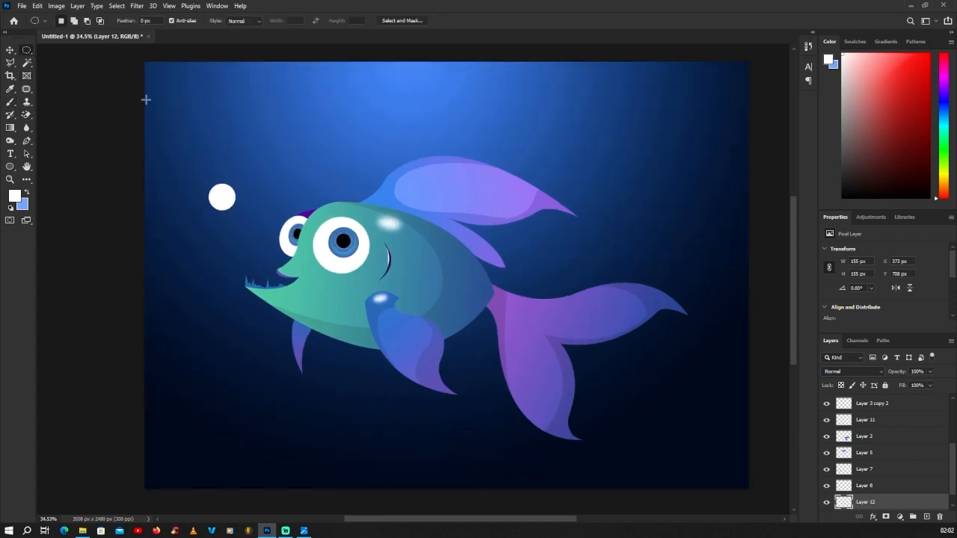
Move the white circle to just above the fish's teeth and scale it down to about 73%.
{"action": "left_click", "coordinate": [9, 50]}
{"action": "scroll", "coordinate": [239, 176], "scroll_direction": "up", "scroll_amount": 2}
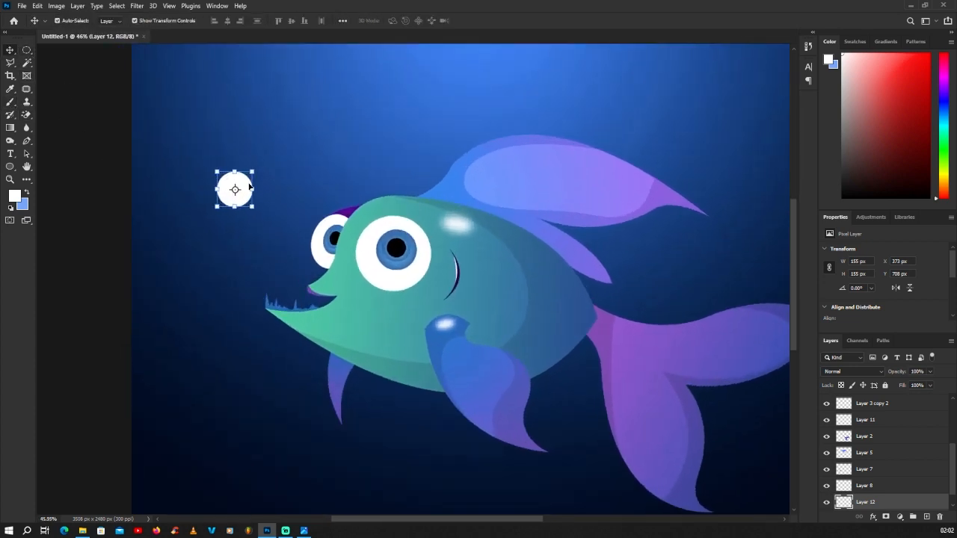
{"action": "left_click_drag", "start_coordinate": [234, 188], "coordinate": [285, 275]}
{"action": "key", "text": "ctrl+t"}
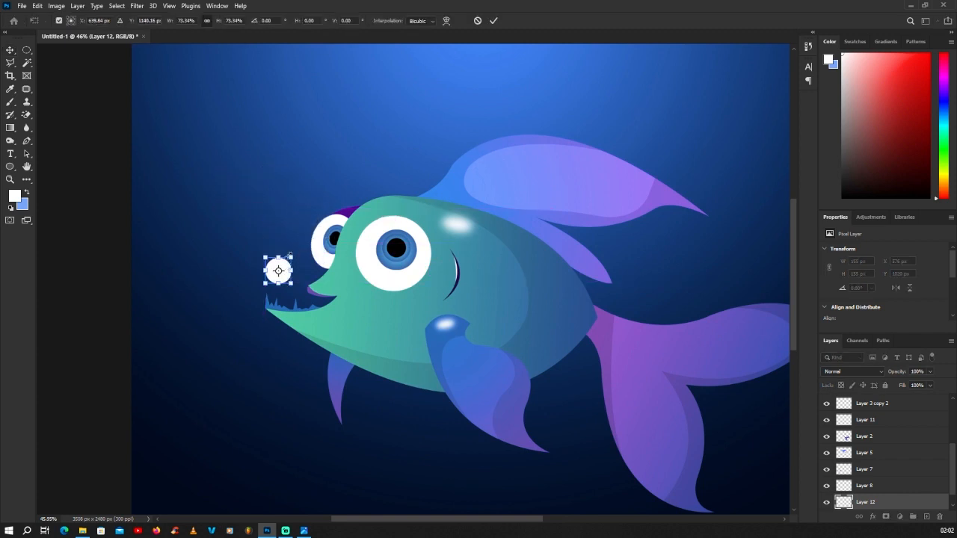
{"action": "key", "text": "Return"}
Lower the bubble layer's opacity to about 35% and deselect the layer.
{"action": "scroll", "coordinate": [287, 284], "scroll_direction": "up", "scroll_amount": 1}
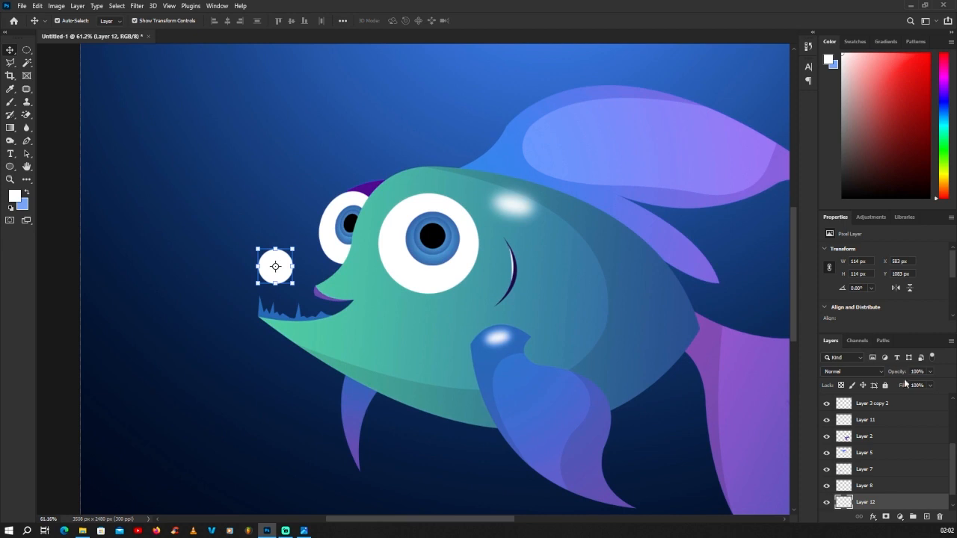
{"action": "left_click_drag", "start_coordinate": [931, 374], "coordinate": [902, 384]}
{"action": "scroll", "coordinate": [530, 299], "scroll_direction": "down", "scroll_amount": 2}
{"action": "left_click", "coordinate": [320, 247]}
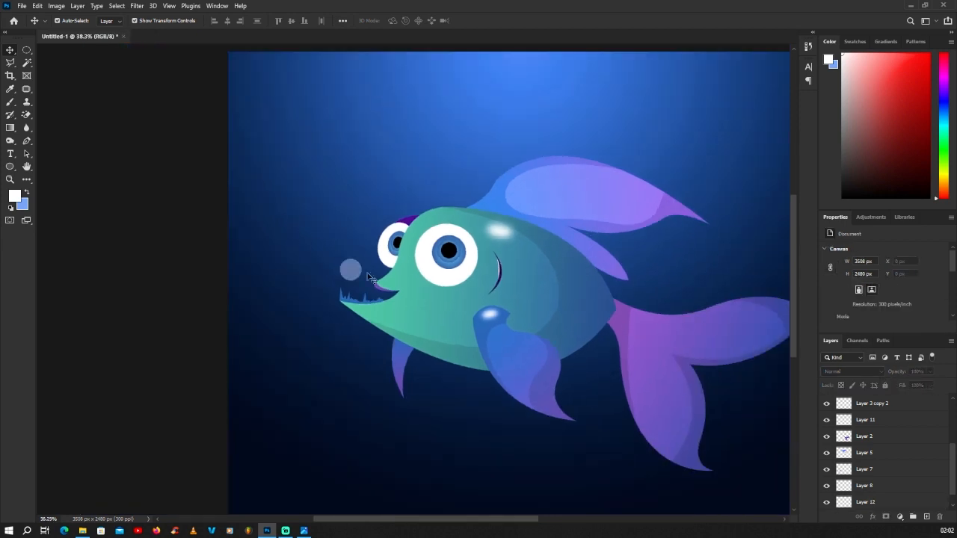
Duplicate the bubble, move the copy above it toward the far eye, and scale it down to about 65%.
{"action": "scroll", "coordinate": [345, 271], "scroll_direction": "up", "scroll_amount": 2}
{"action": "left_click", "coordinate": [344, 271]}
{"action": "key", "text": "ctrl+j"}
{"action": "scroll", "coordinate": [368, 264], "scroll_direction": "up", "scroll_amount": 2}
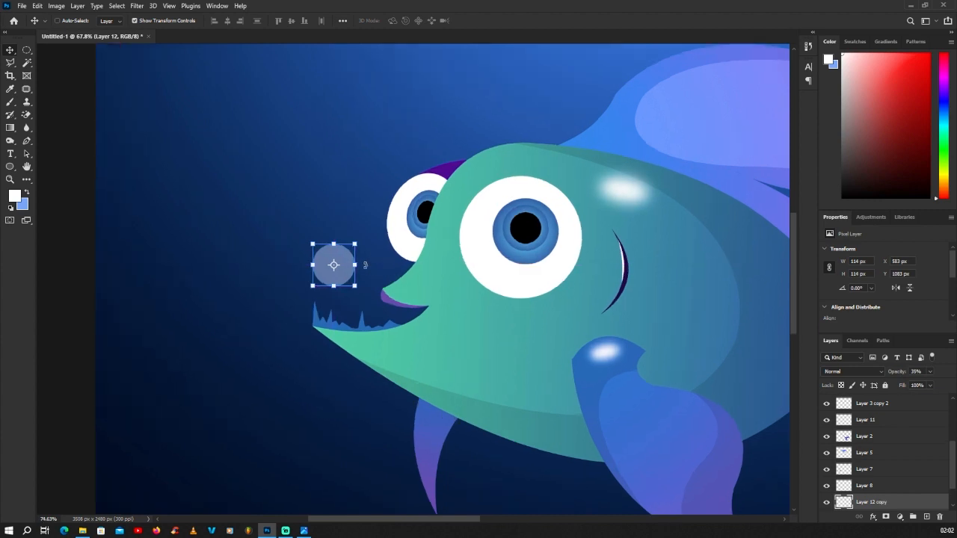
{"action": "left_click_drag", "start_coordinate": [340, 265], "coordinate": [361, 225]}
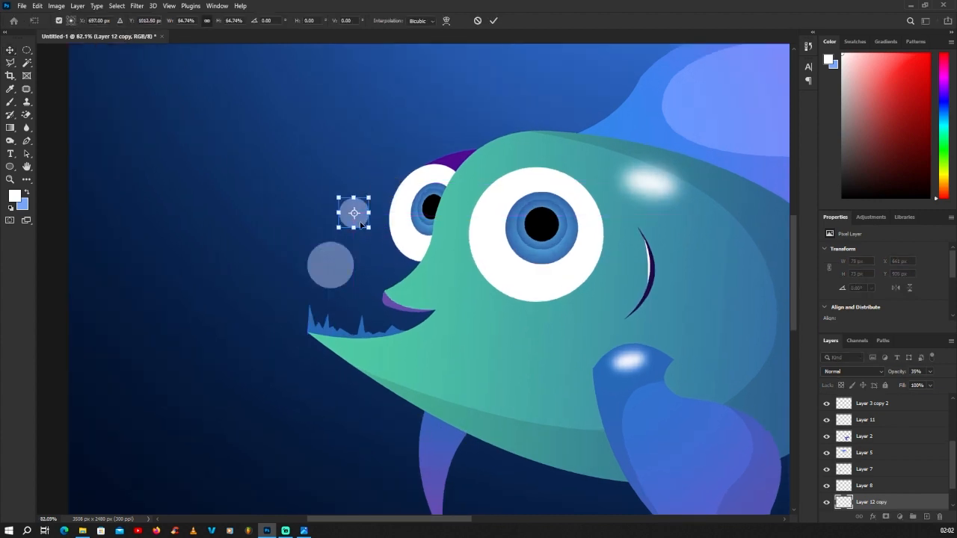
{"action": "key", "text": "Return"}
{"action": "scroll", "coordinate": [352, 227], "scroll_direction": "down", "scroll_amount": 2}
{"action": "scroll", "coordinate": [340, 218], "scroll_direction": "up", "scroll_amount": 3}
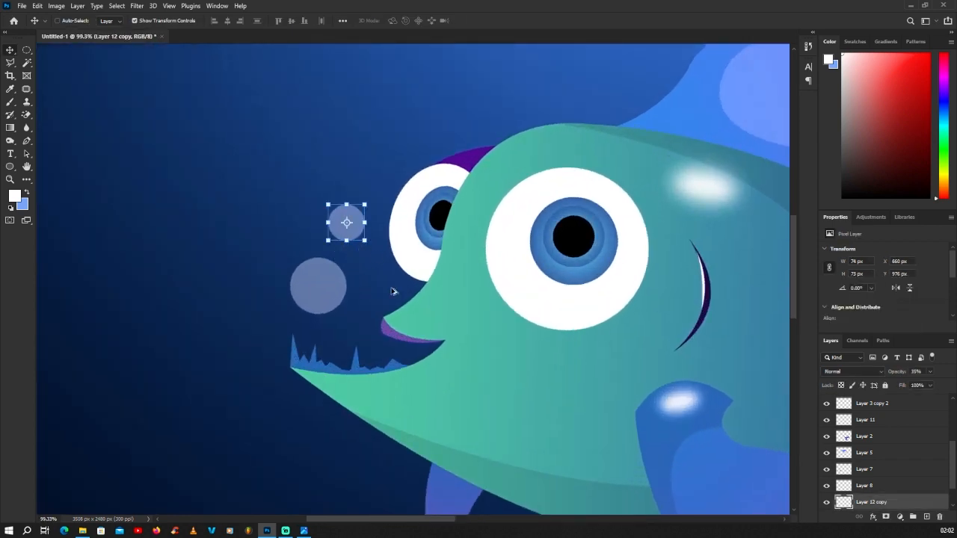
Duplicate the small bubble up and left, and duplicate the large bubble above the others, scaling that copy to 69 px wide.
{"action": "left_click_drag", "start_coordinate": [359, 251], "coordinate": [303, 212]}
{"action": "scroll", "coordinate": [320, 249], "scroll_direction": "down", "scroll_amount": 2}
{"action": "left_click", "coordinate": [325, 289], "text": "ctrl"}
{"action": "scroll", "coordinate": [326, 290], "scroll_direction": "up", "scroll_amount": 2}
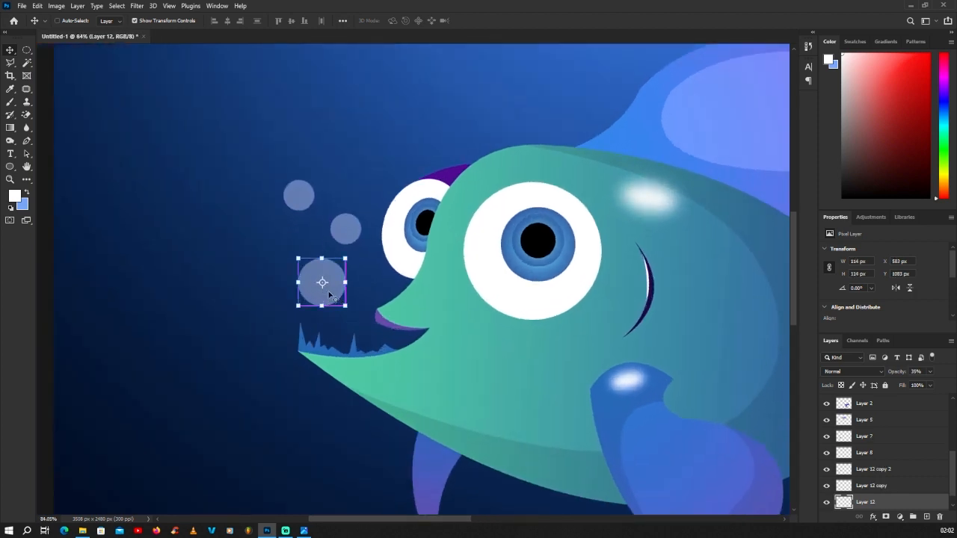
{"action": "left_click_drag", "start_coordinate": [329, 296], "coordinate": [367, 156]}
{"action": "left_click_drag", "start_coordinate": [382, 121], "coordinate": [362, 145]}
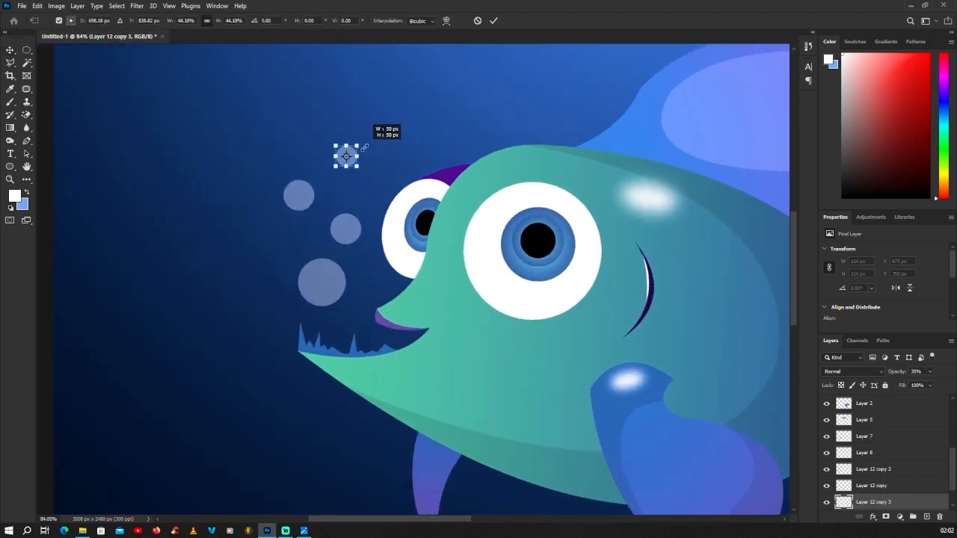
{"action": "scroll", "coordinate": [358, 217], "scroll_direction": "down", "scroll_amount": 2}
{"action": "key", "text": "Return"}
{"action": "scroll", "coordinate": [291, 244], "scroll_direction": "down", "scroll_amount": 2}
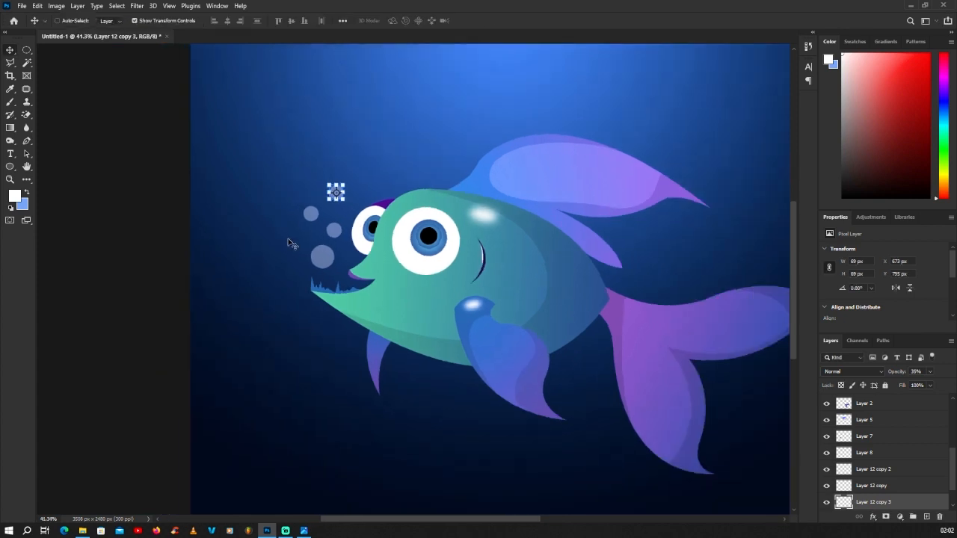
Duplicate the 69 px bubble, place the copy farther up and left above the bubble trail, and deselect it.
{"action": "key", "text": "ctrl+j"}
{"action": "scroll", "coordinate": [316, 233], "scroll_direction": "down", "scroll_amount": 2}
{"action": "scroll", "coordinate": [332, 227], "scroll_direction": "up", "scroll_amount": 4}
{"action": "scroll", "coordinate": [327, 232], "scroll_direction": "up", "scroll_amount": 3}
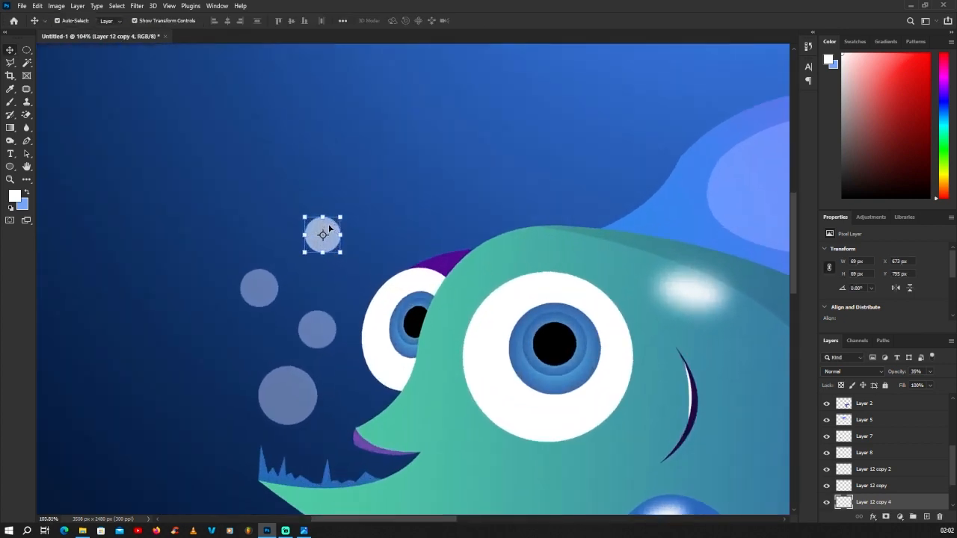
{"action": "left_click_drag", "start_coordinate": [328, 225], "coordinate": [246, 146]}
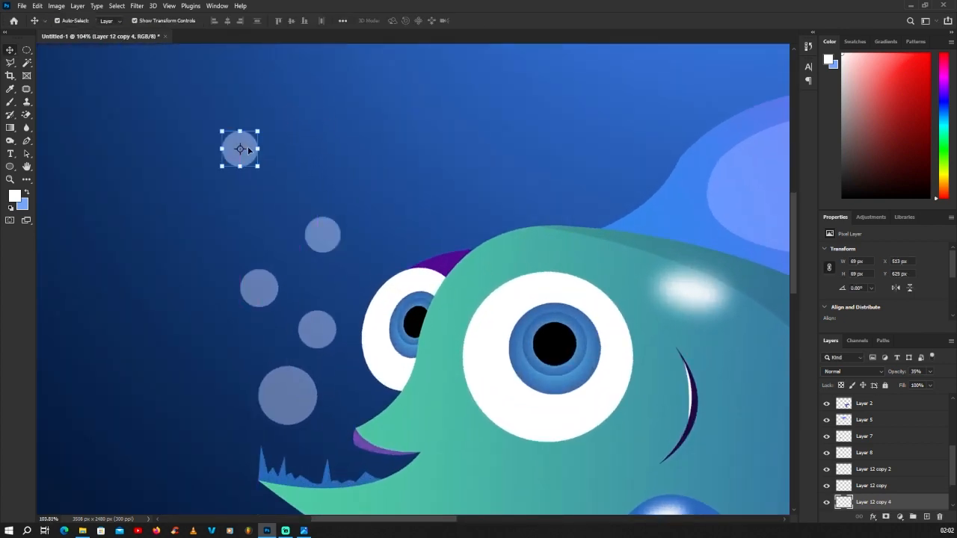
{"action": "scroll", "coordinate": [291, 187], "scroll_direction": "down", "scroll_amount": 5}
{"action": "left_click", "coordinate": [151, 217]}
{"action": "scroll", "coordinate": [319, 189], "scroll_direction": "down", "scroll_amount": 3}
{"action": "scroll", "coordinate": [303, 233], "scroll_direction": "up", "scroll_amount": 2}
Duplicate the large bubble by the teeth, enlarge the copy to about 188%, place it high above the fish's head, and deselect it.
{"action": "left_click", "coordinate": [301, 235]}
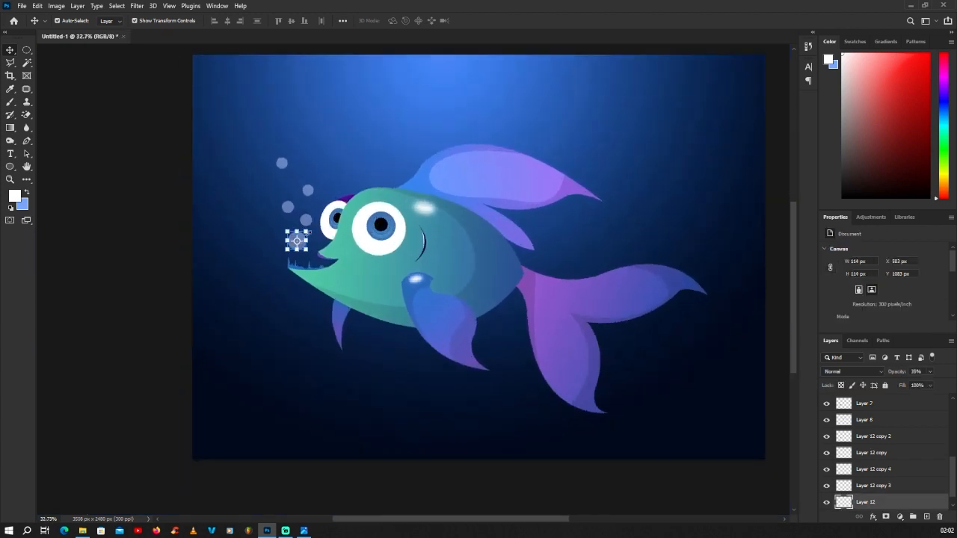
{"action": "scroll", "coordinate": [301, 233], "scroll_direction": "up", "scroll_amount": 3}
{"action": "key", "text": "ctrl+j"}
{"action": "left_click_drag", "start_coordinate": [300, 235], "coordinate": [353, 109]}
{"action": "scroll", "coordinate": [358, 237], "scroll_direction": "down", "scroll_amount": 2}
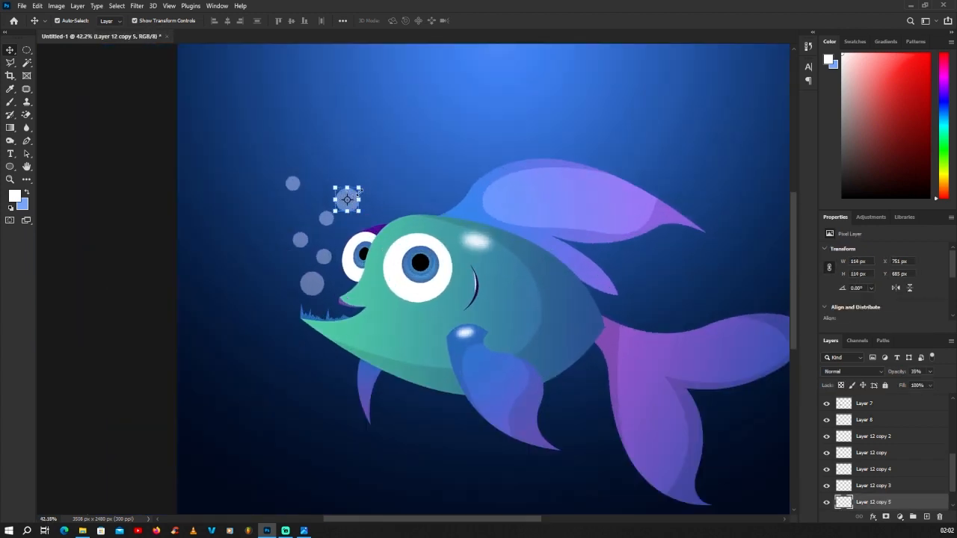
{"action": "left_click_drag", "start_coordinate": [359, 182], "coordinate": [381, 163]}
{"action": "left_click_drag", "start_coordinate": [363, 199], "coordinate": [367, 116]}
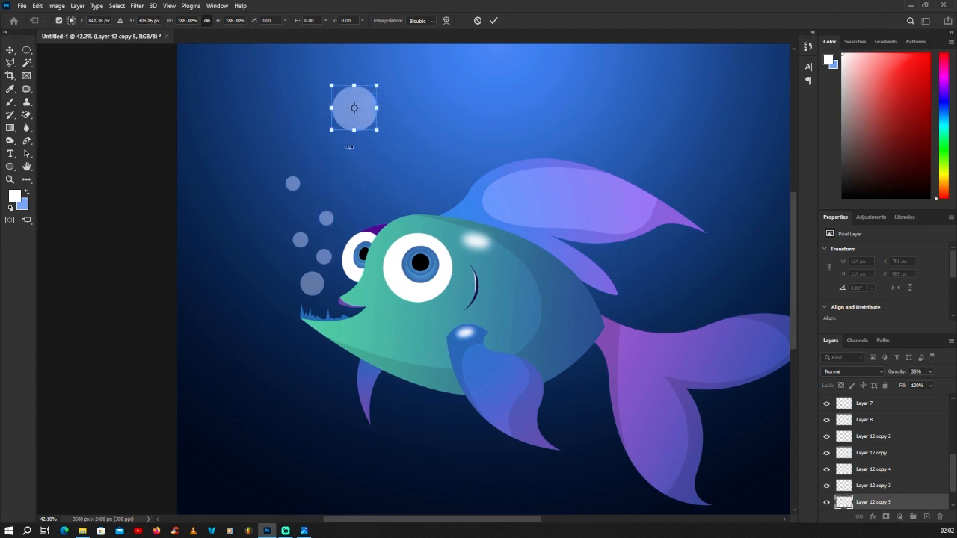
{"action": "key", "text": "Return"}
{"action": "scroll", "coordinate": [318, 198], "scroll_direction": "down", "scroll_amount": 5}
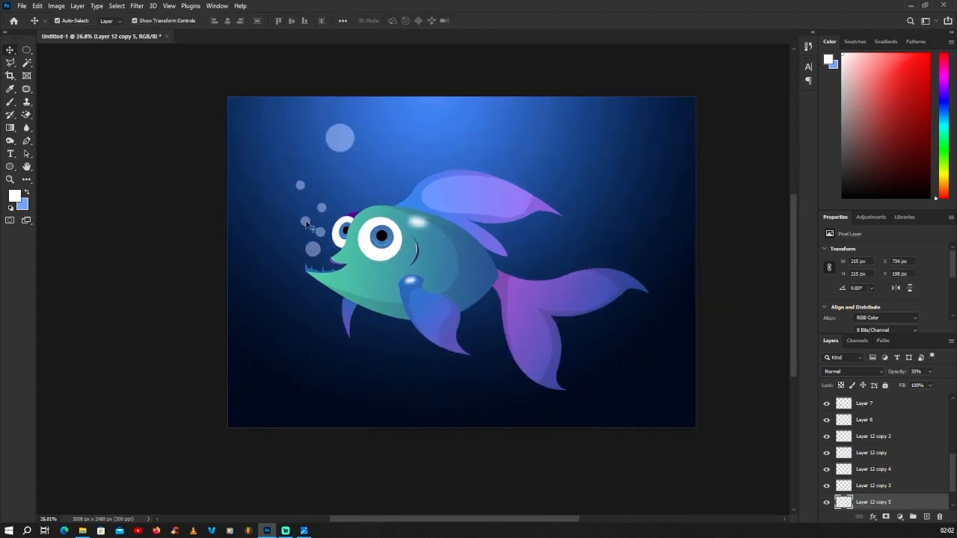
{"action": "left_click", "coordinate": [314, 226]}
On the far eye's purple eyelid layer (Layer 11), draw a closed Pen path around the lower part of the far eye.
{"action": "scroll", "coordinate": [335, 242], "scroll_direction": "up", "scroll_amount": 3}
{"action": "scroll", "coordinate": [338, 242], "scroll_direction": "up", "scroll_amount": 6}
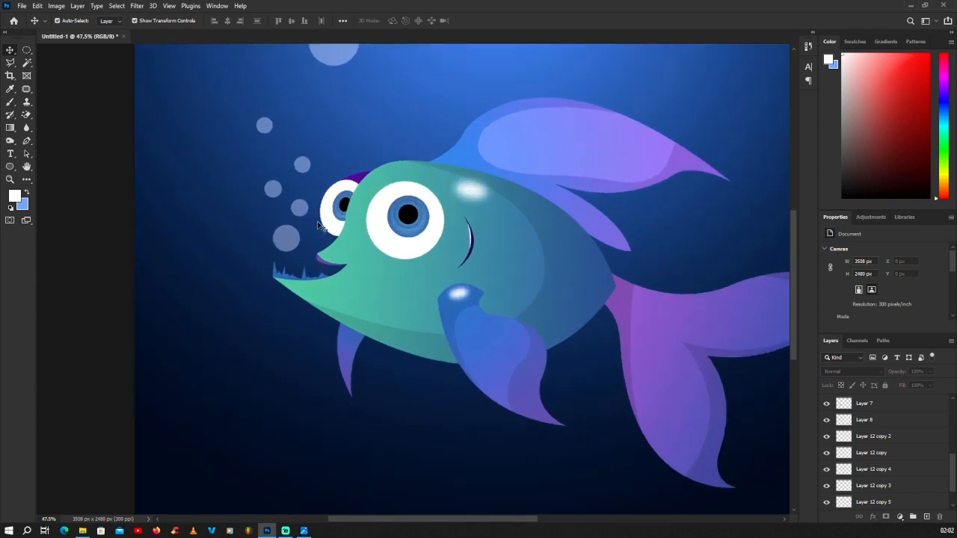
{"action": "left_click", "coordinate": [404, 99]}
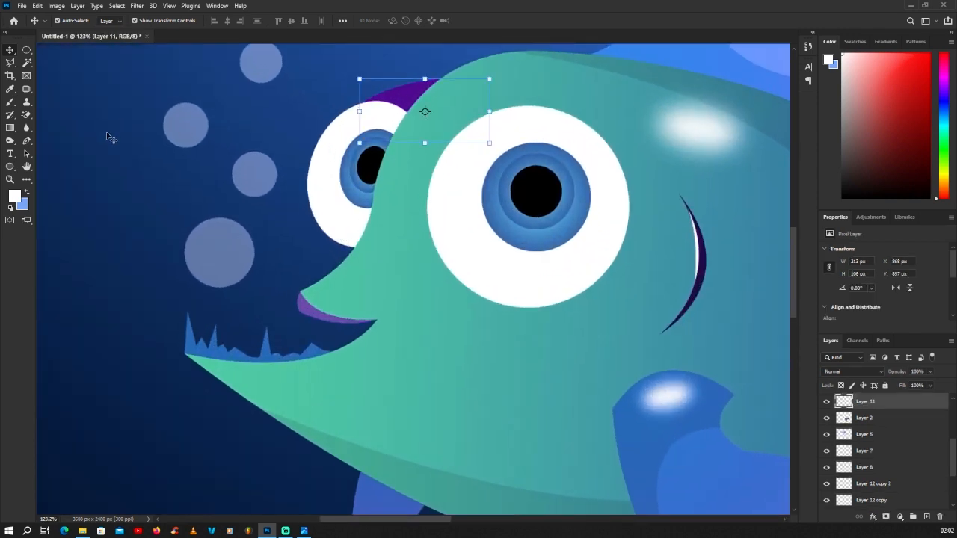
{"action": "left_click", "coordinate": [27, 142]}
{"action": "scroll", "coordinate": [322, 209], "scroll_direction": "up", "scroll_amount": 2}
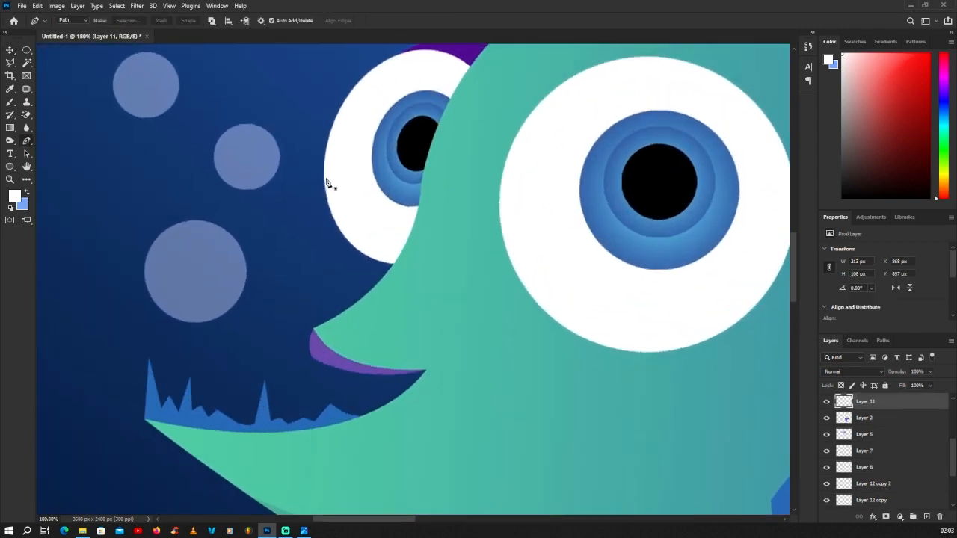
{"action": "left_click", "coordinate": [324, 175]}
{"action": "left_click_drag", "start_coordinate": [401, 305], "coordinate": [480, 341]}
{"action": "left_click", "coordinate": [401, 305], "text": "alt"}
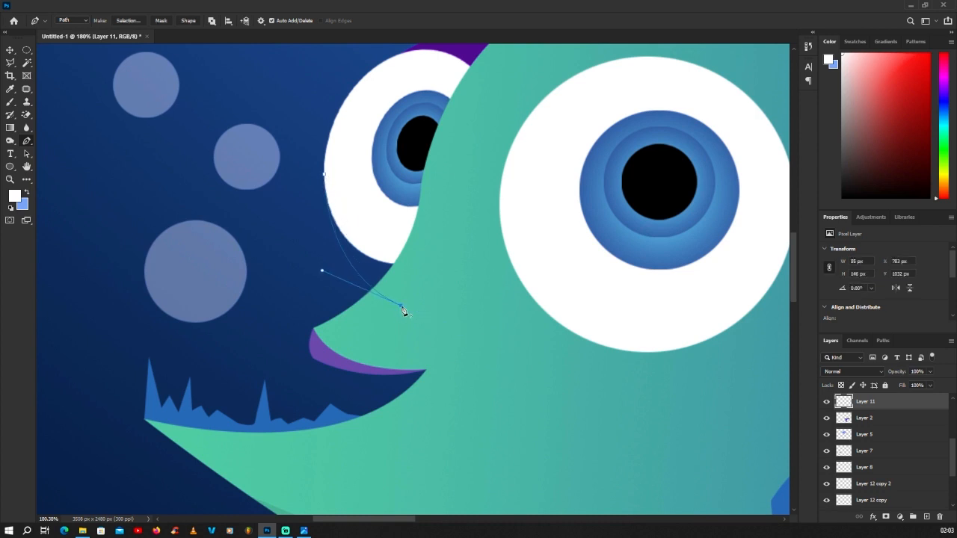
{"action": "left_click_drag", "start_coordinate": [457, 285], "coordinate": [459, 270]}
{"action": "left_click_drag", "start_coordinate": [448, 202], "coordinate": [446, 195]}
{"action": "left_click", "coordinate": [324, 175]}
Convert the path around the lower far eye into a selection.
{"action": "right_click", "coordinate": [346, 155]}
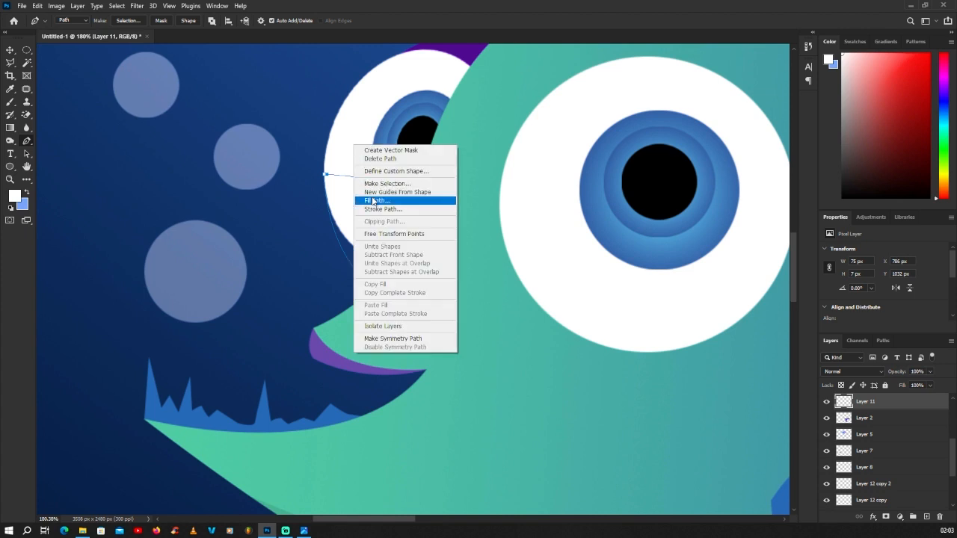
{"action": "left_click", "coordinate": [374, 182]}
{"action": "left_click", "coordinate": [529, 164]}
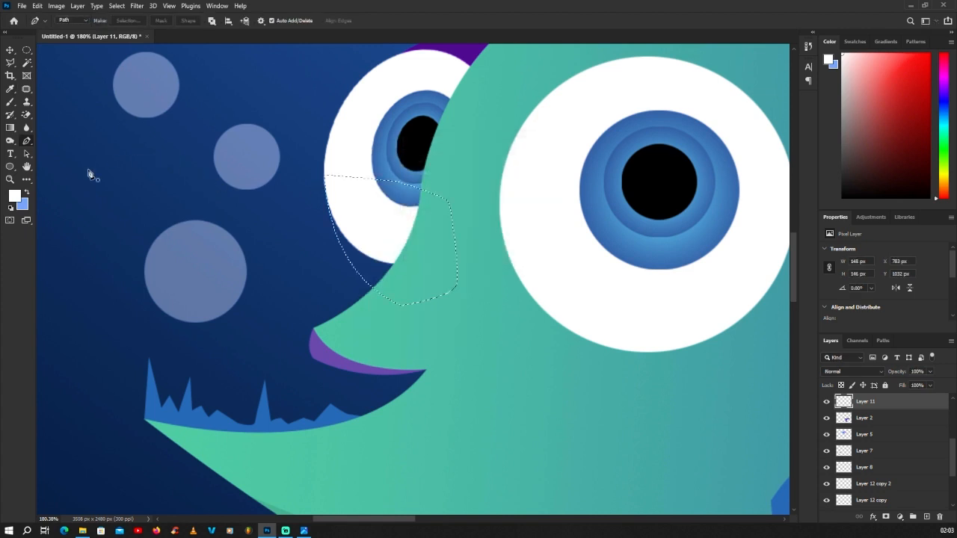
Set the foreground color to the dark purple sampled from the far eye's upper eyelid.
{"action": "left_click", "coordinate": [15, 197]}
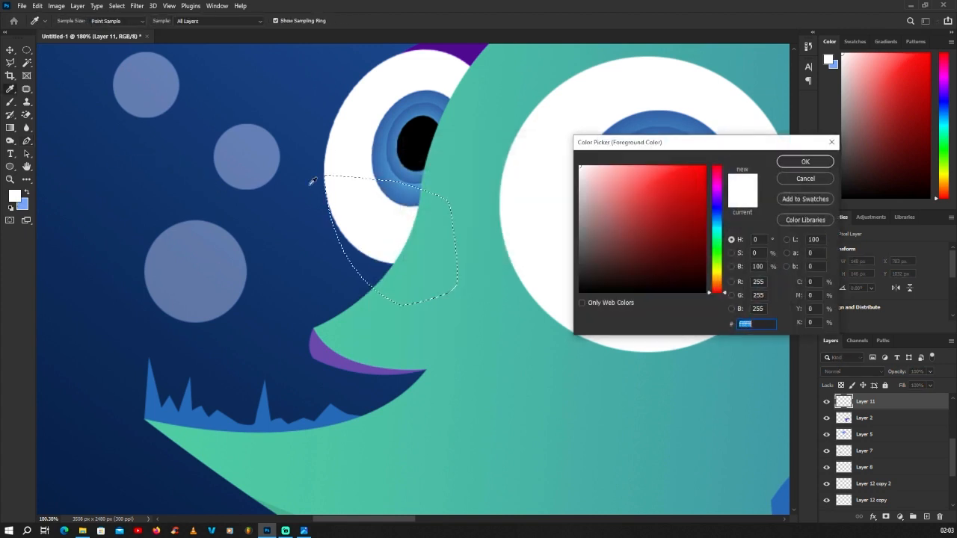
{"action": "left_click", "coordinate": [471, 52]}
{"action": "left_click", "coordinate": [805, 162]}
{"action": "scroll", "coordinate": [321, 242], "scroll_direction": "down", "scroll_amount": 4}
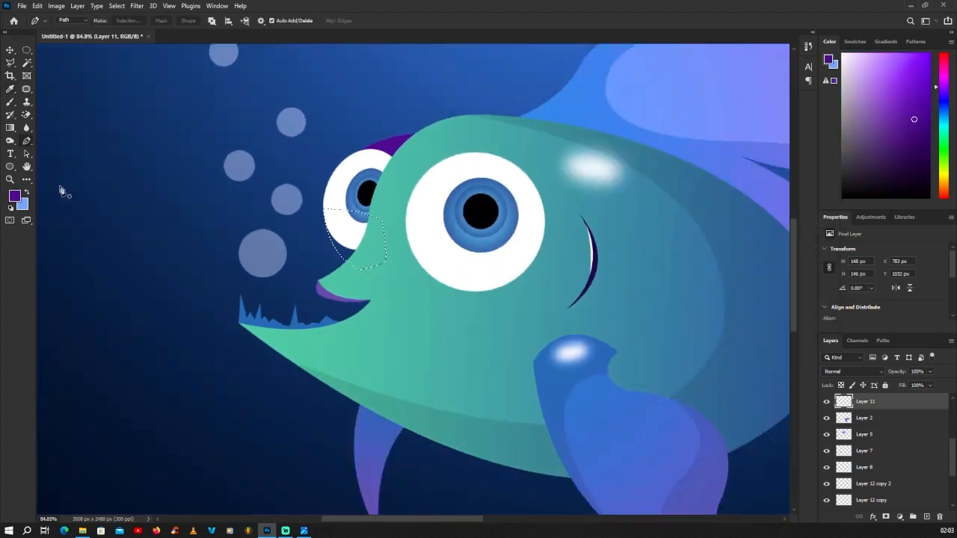
Paint the selection purple with the Brush to form the far eye's lower eyelid, and deselect everything.
{"action": "left_click", "coordinate": [9, 102]}
{"action": "scroll", "coordinate": [280, 235], "scroll_direction": "up", "scroll_amount": 2}
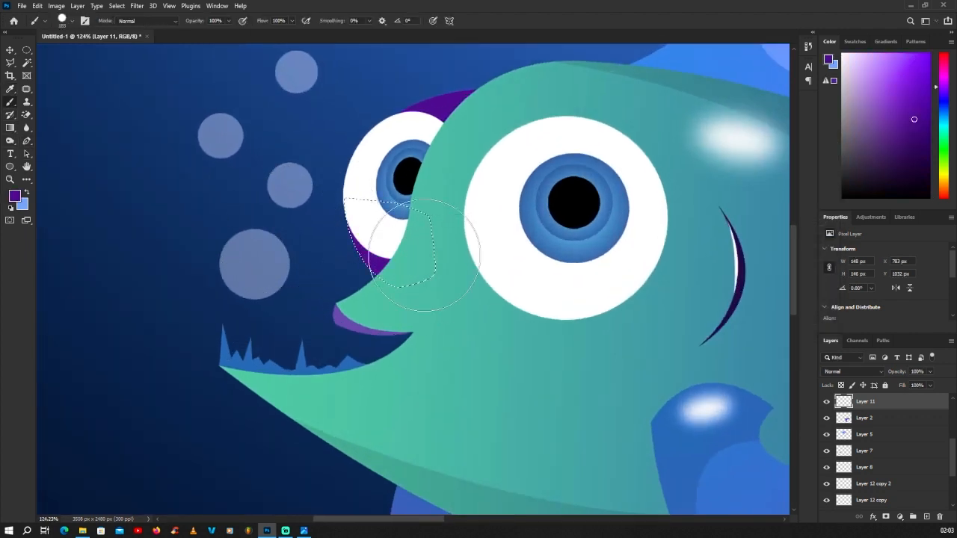
{"action": "left_click", "coordinate": [27, 49]}
{"action": "scroll", "coordinate": [257, 212], "scroll_direction": "down", "scroll_amount": 4}
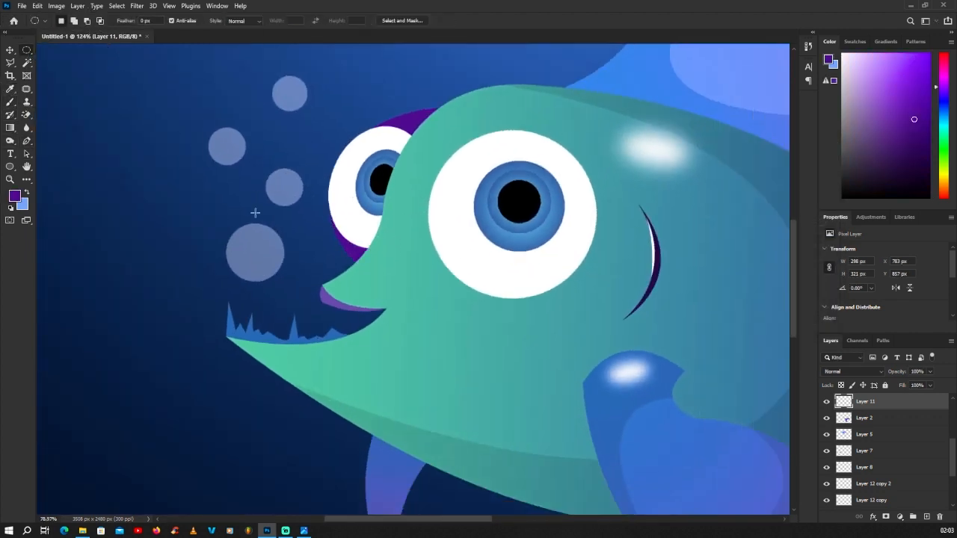
{"action": "left_click", "coordinate": [10, 51]}
{"action": "left_click", "coordinate": [84, 96]}
{"action": "scroll", "coordinate": [328, 230], "scroll_direction": "down", "scroll_amount": 7}
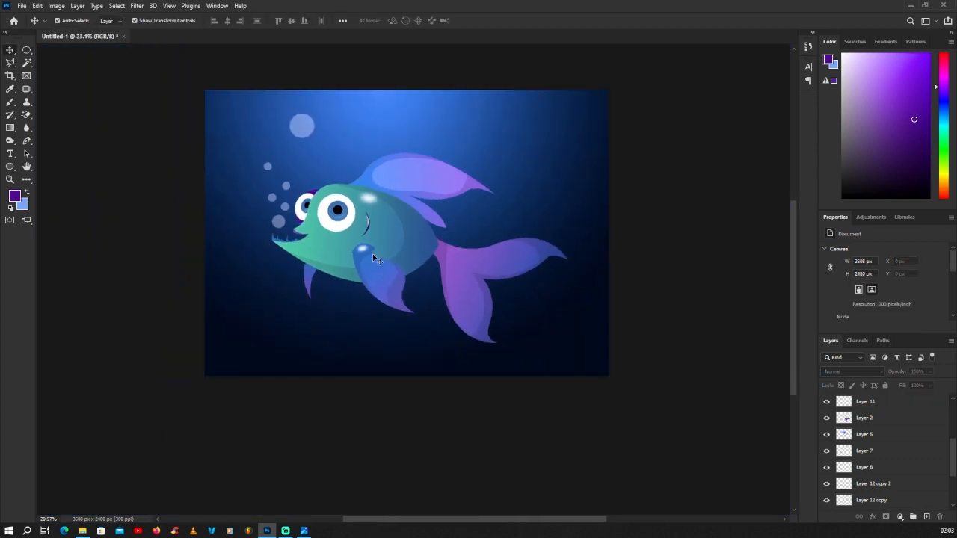
{"action": "scroll", "coordinate": [442, 258], "scroll_direction": "up", "scroll_amount": 2}
{"action": "scroll", "coordinate": [441, 274], "scroll_direction": "up", "scroll_amount": 1}
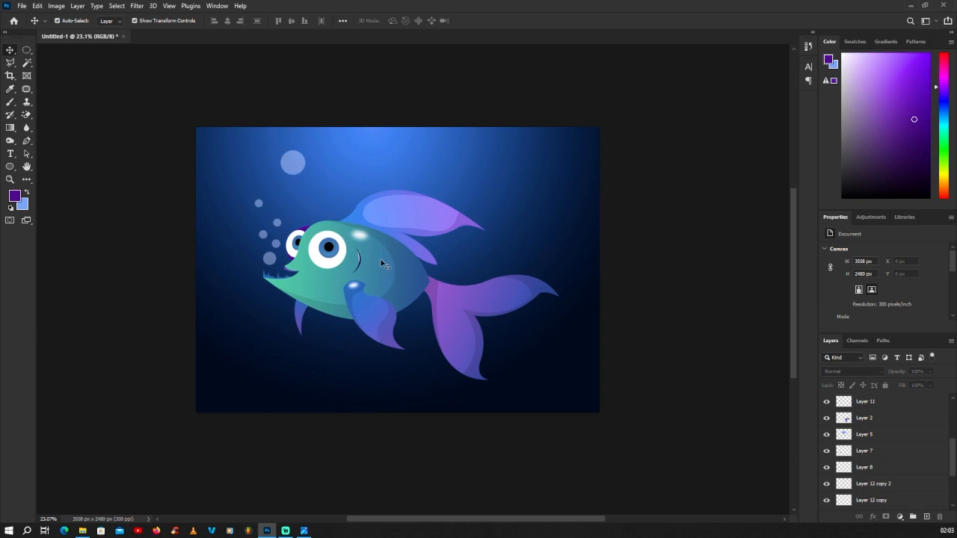
{"action": "scroll", "coordinate": [373, 271], "scroll_direction": "up", "scroll_amount": 2}
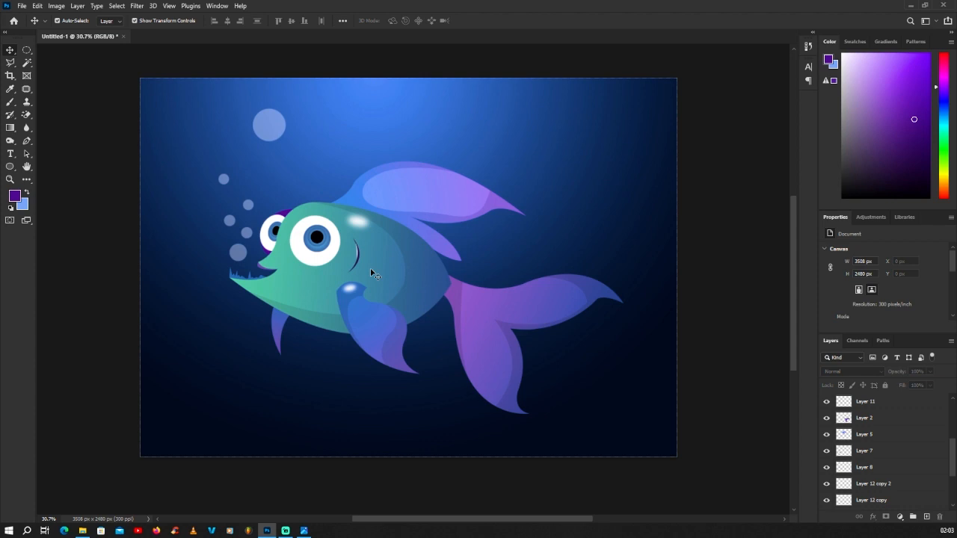
{"action": "scroll", "coordinate": [371, 269], "scroll_direction": "down", "scroll_amount": 2}
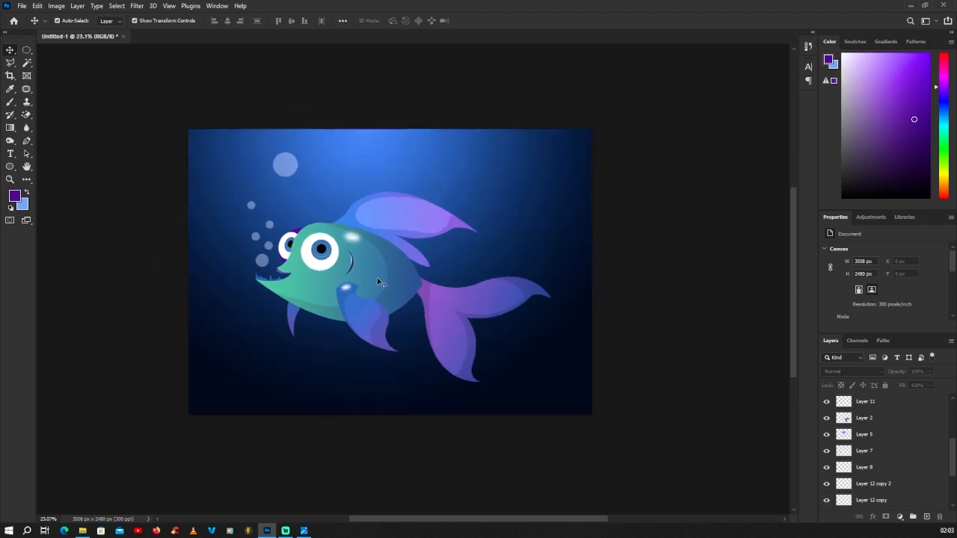
Start saving the document and choose the Desktop as its location.
{"action": "left_click", "coordinate": [21, 5]}
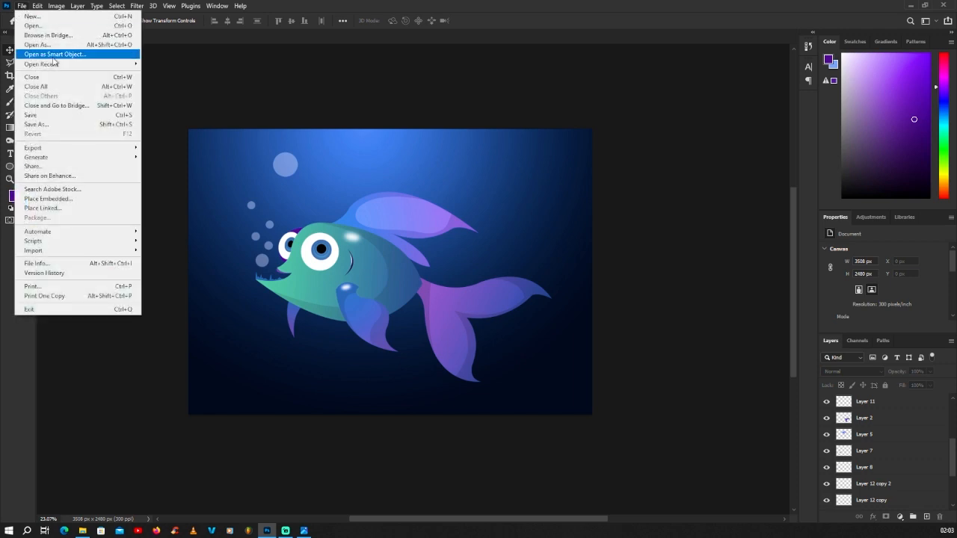
{"action": "left_click", "coordinate": [46, 116]}
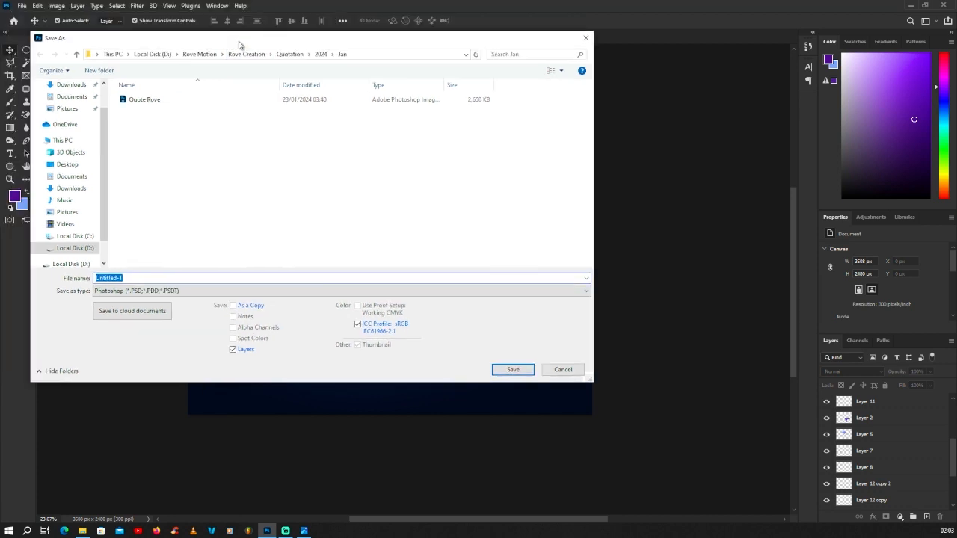
{"action": "left_click_drag", "start_coordinate": [135, 150], "coordinate": [135, 126]}
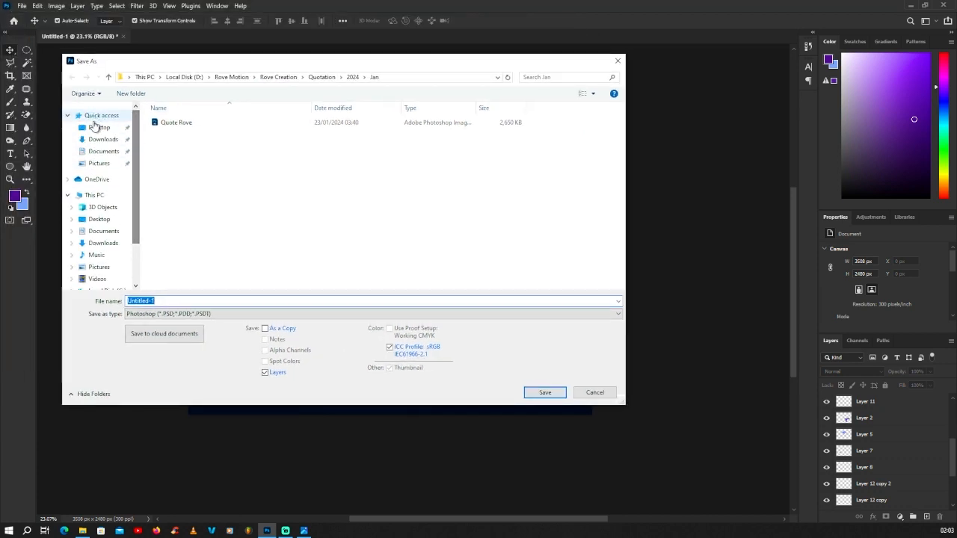
{"action": "left_click", "coordinate": [96, 128]}
Name the file "Pen Tool Fish Part 1" and save it as a Photoshop PSD with layers, accepting the format options.
{"action": "left_click", "coordinate": [178, 301]}
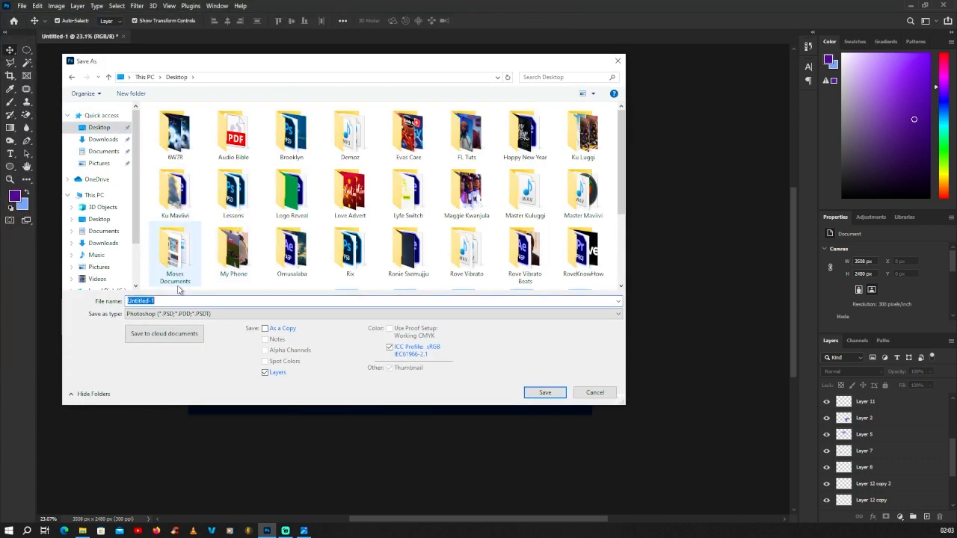
{"action": "key", "text": "BackSpace"}
{"action": "type", "text": "Poste"}
{"action": "key", "text": "BackSpace"}
{"action": "key", "text": "BackSpace"}
{"action": "key", "text": "BackSpace"}
{"action": "key", "text": "BackSpace"}
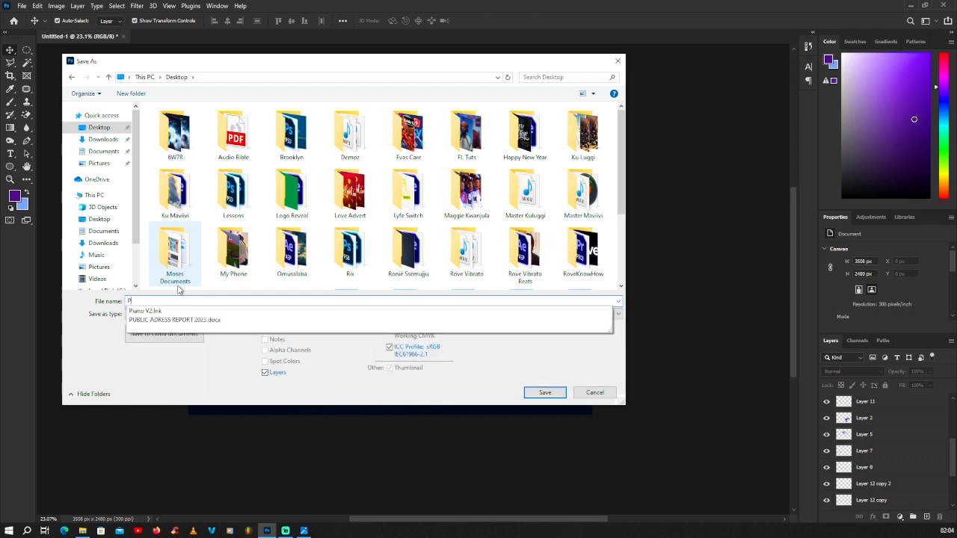
{"action": "type", "text": "en"}
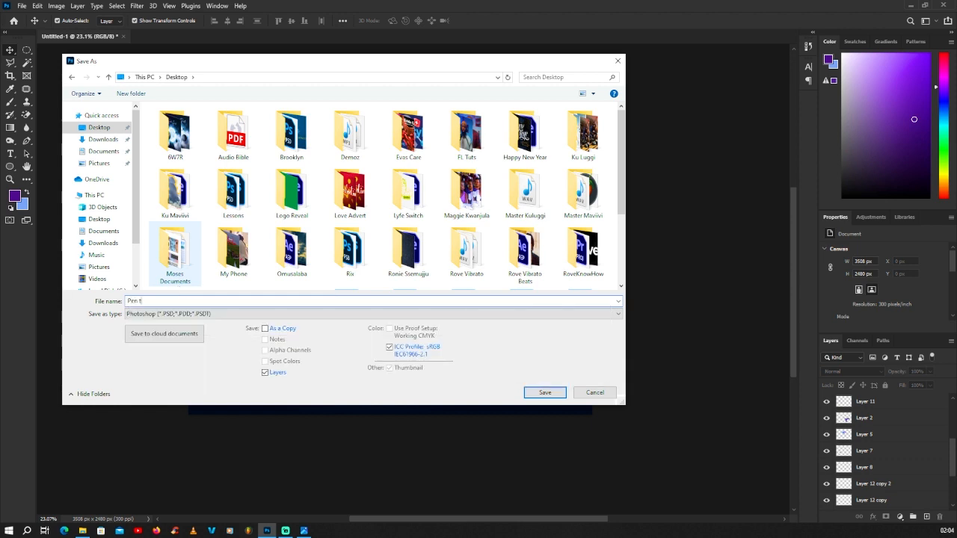
{"action": "type", "text": " Tool Fish Part 1"}
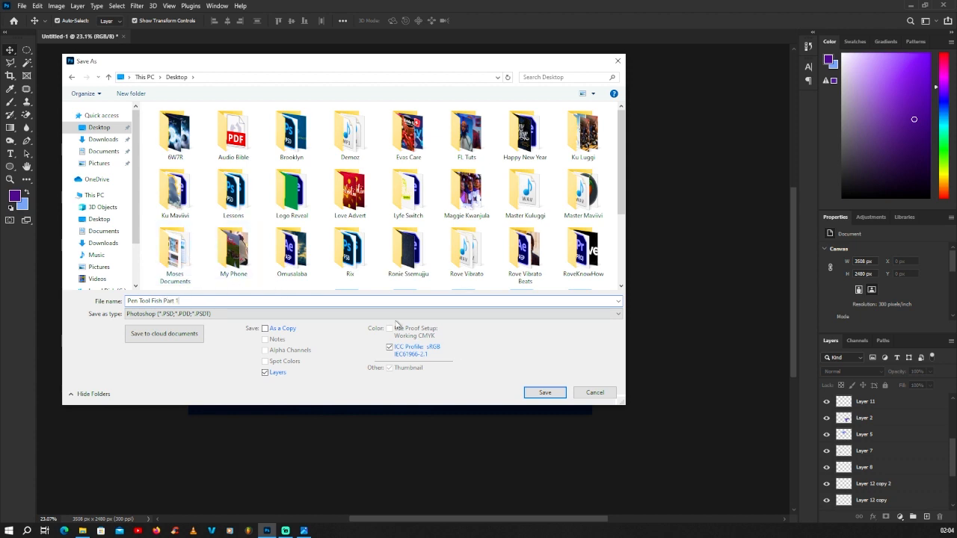
{"action": "left_click", "coordinate": [545, 393]}
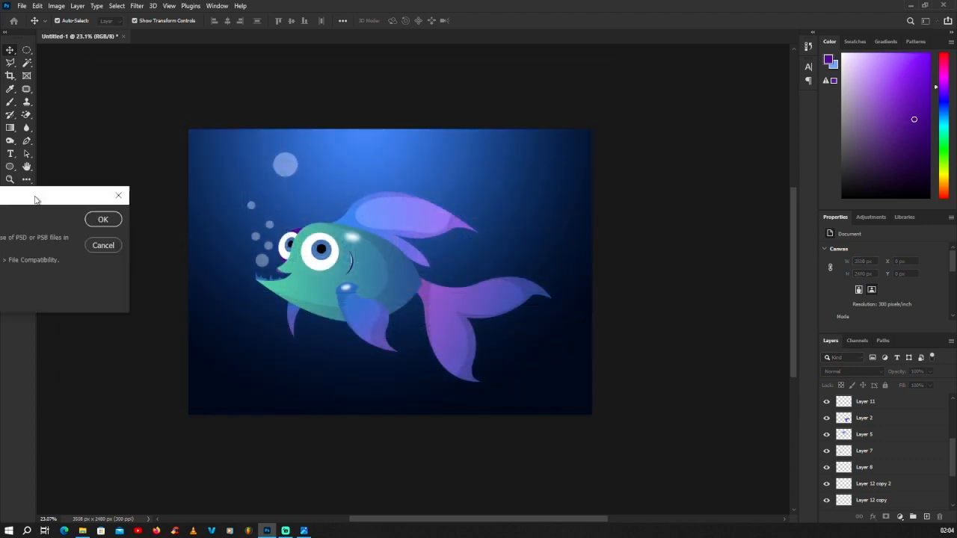
{"action": "left_click_drag", "start_coordinate": [47, 194], "coordinate": [479, 193]}
{"action": "left_click", "coordinate": [540, 206]}
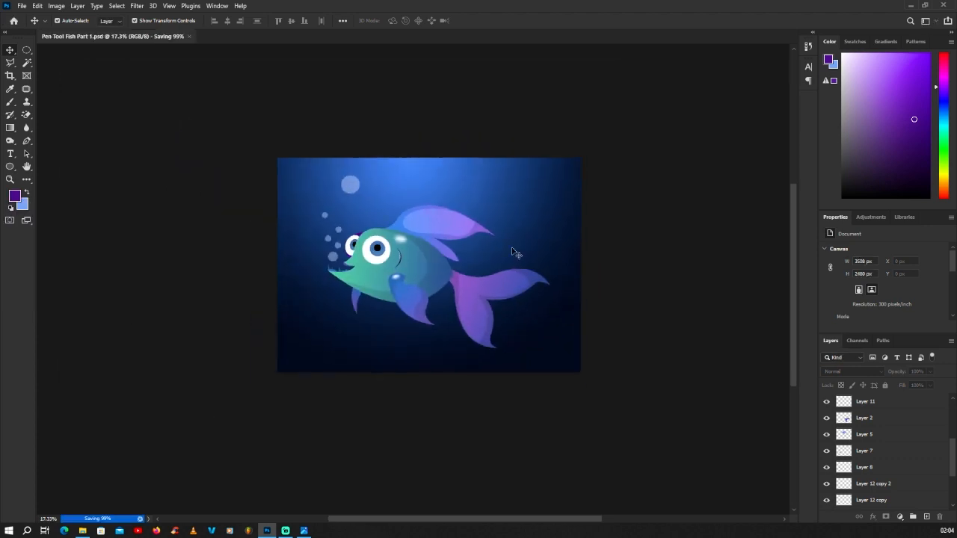
Minimize the window with the saved fish artwork to show the desktop.
{"action": "scroll", "coordinate": [483, 238], "scroll_direction": "up", "scroll_amount": 4}
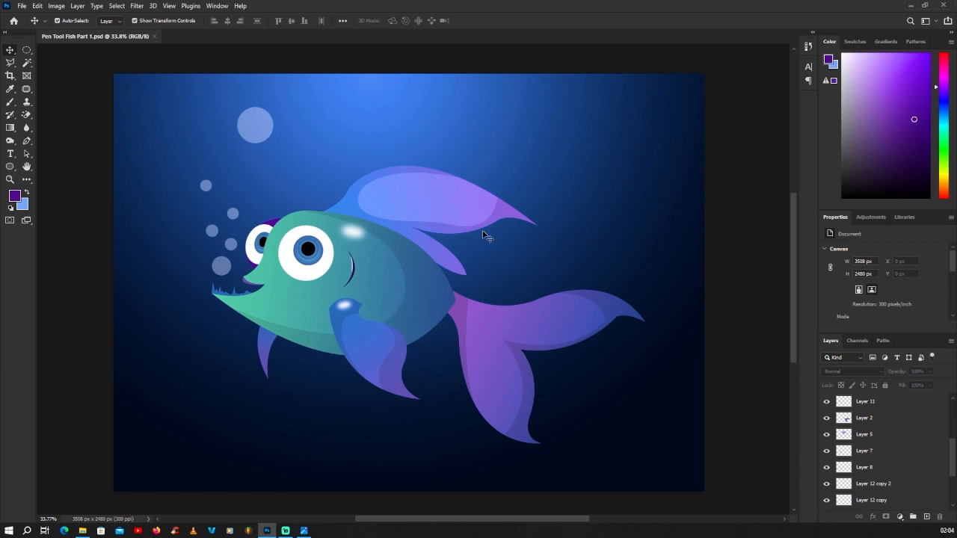
{"action": "left_click", "coordinate": [907, 5]}
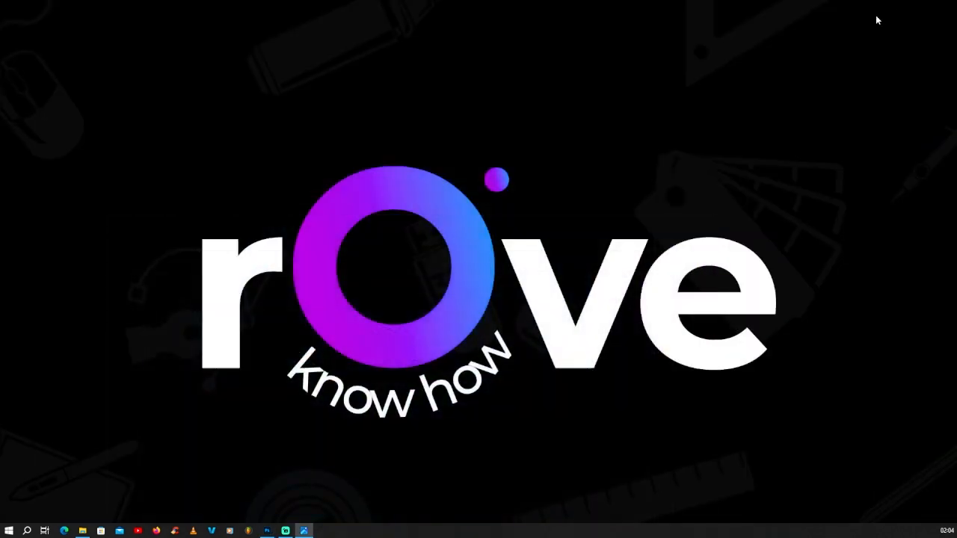